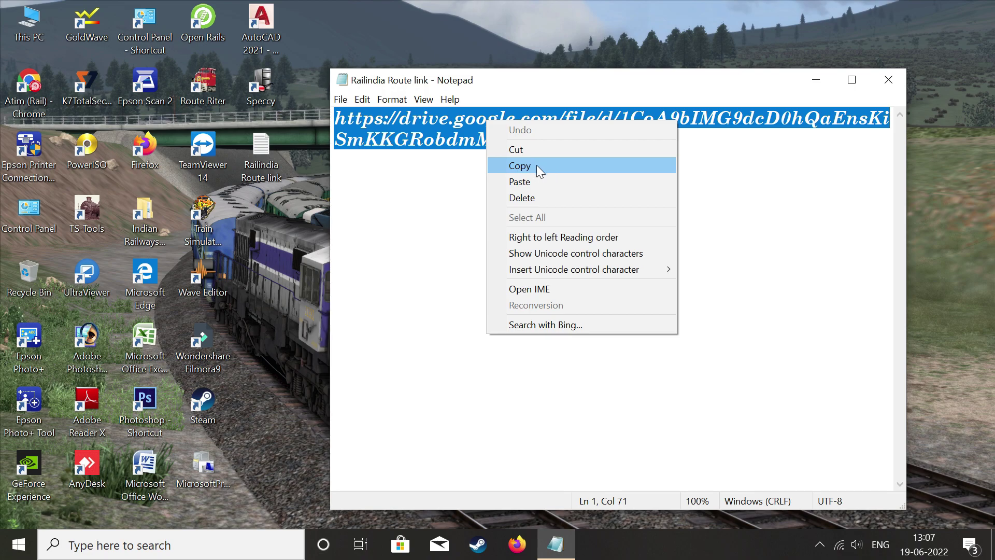
Minimise the Railindia Route link file in Notepad to reveal the desktop.
click(813, 92)
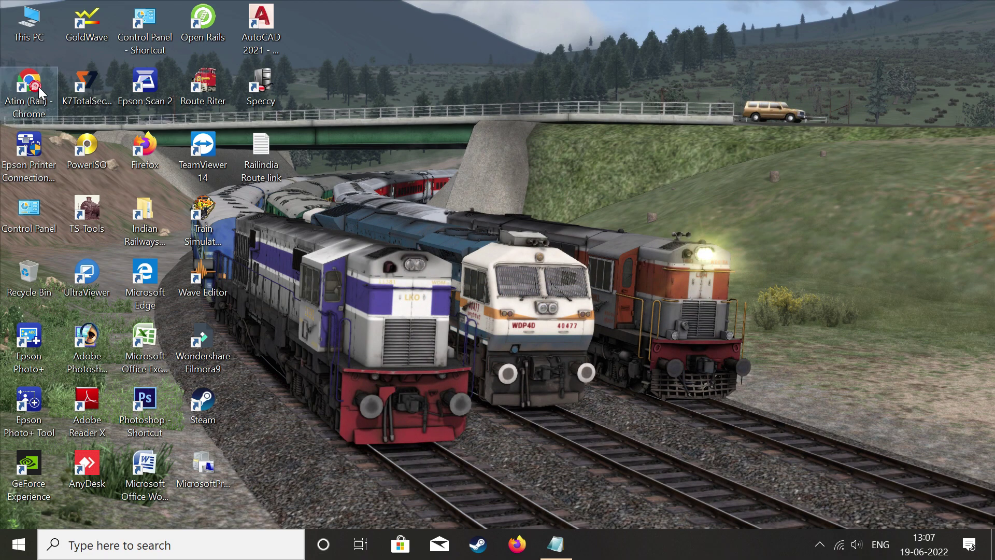
Open the Railindia Route.zip Google Drive page in the browser from the pasted link.
double_click(38, 87)
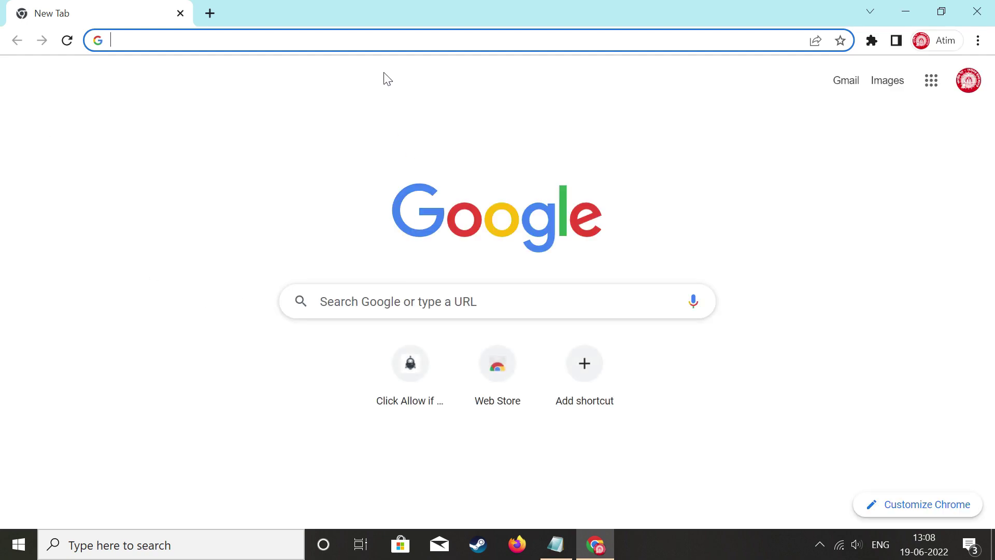
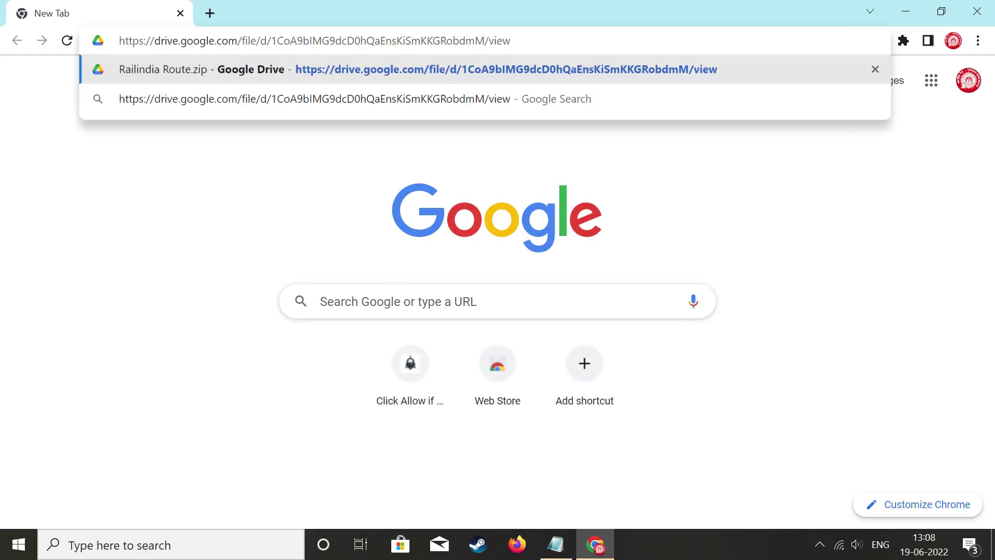
key(Return)
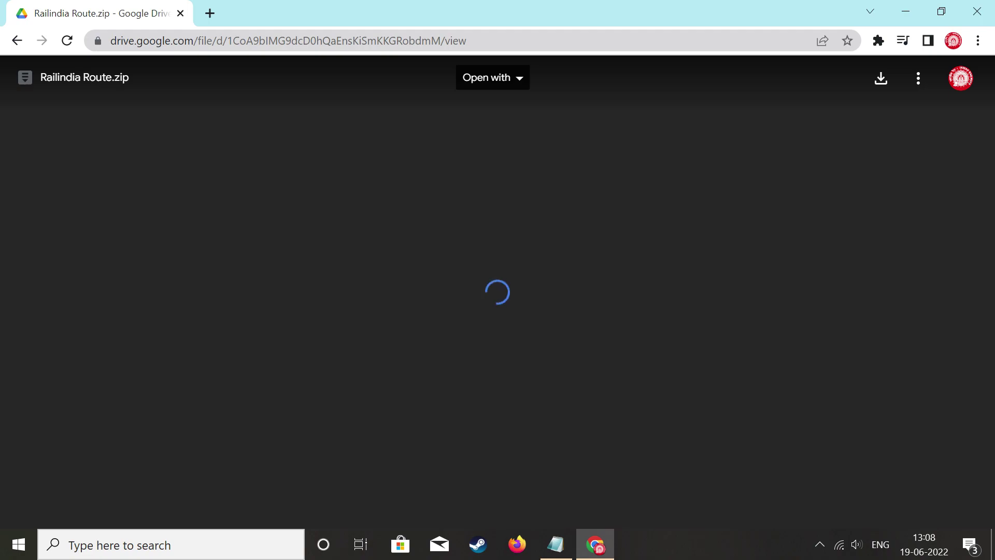
Check the zip's details, request its 241 MB download, and close the browser.
click(920, 81)
click(770, 228)
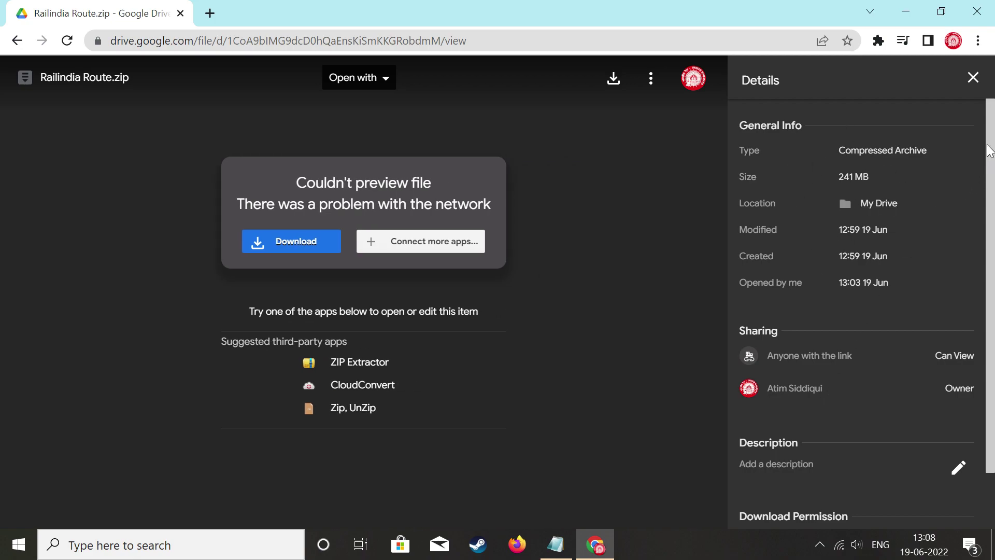
click(982, 83)
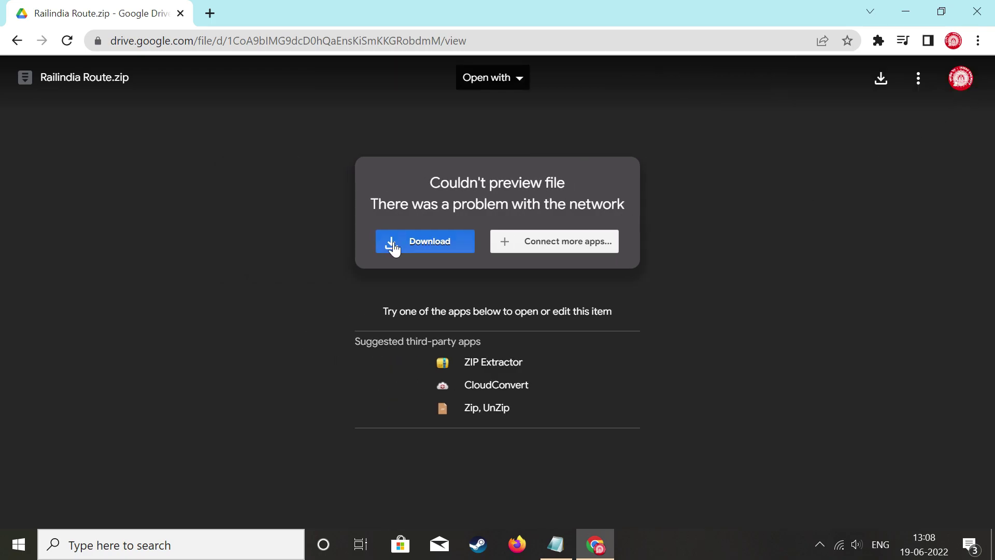
click(454, 242)
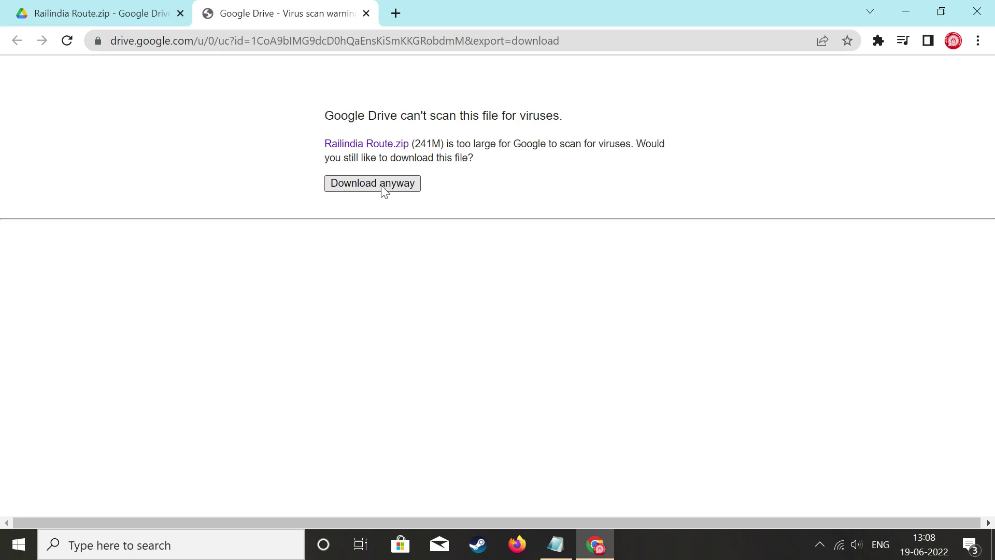
click(978, 11)
Refresh the desktop and open the Railindia folder on Local Disk (N:).
right_click(735, 73)
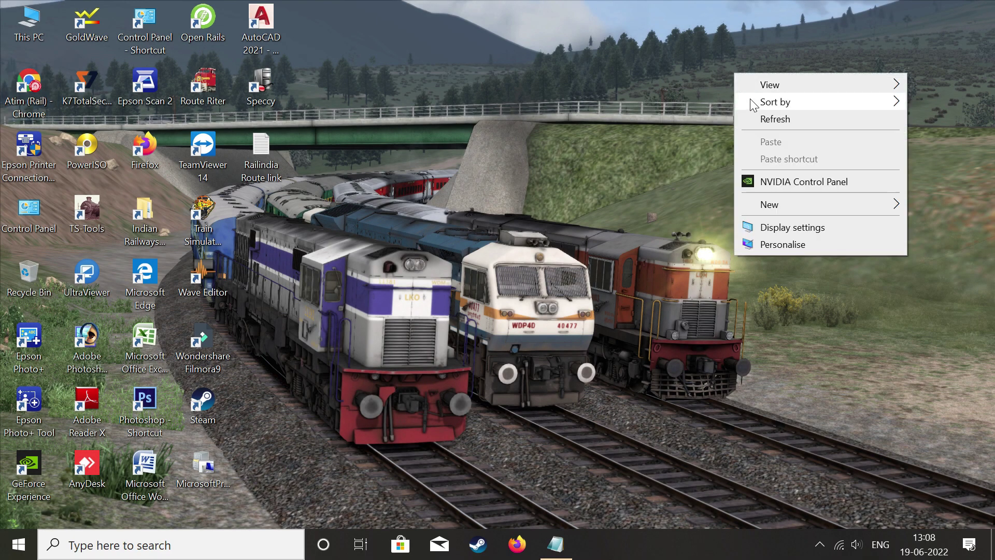
click(773, 118)
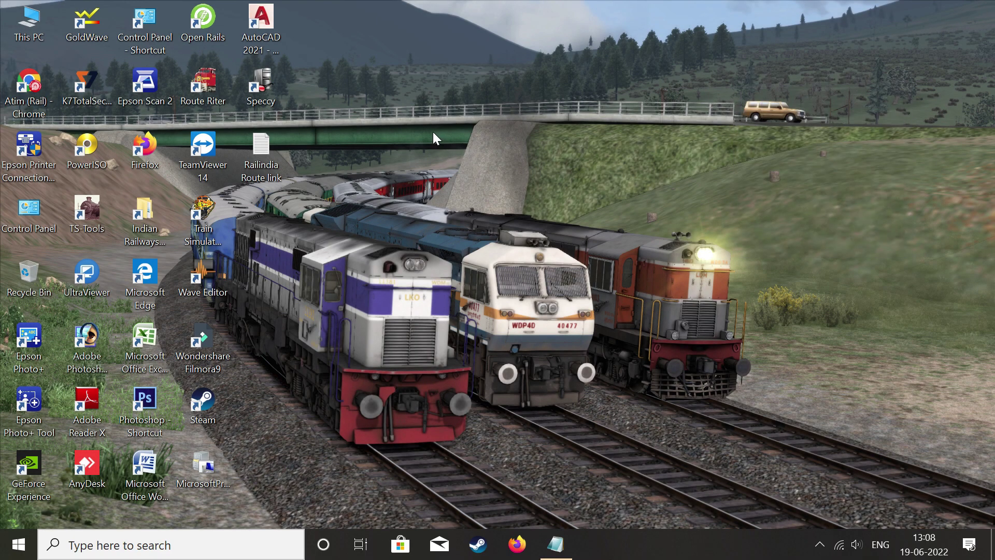
double_click(28, 22)
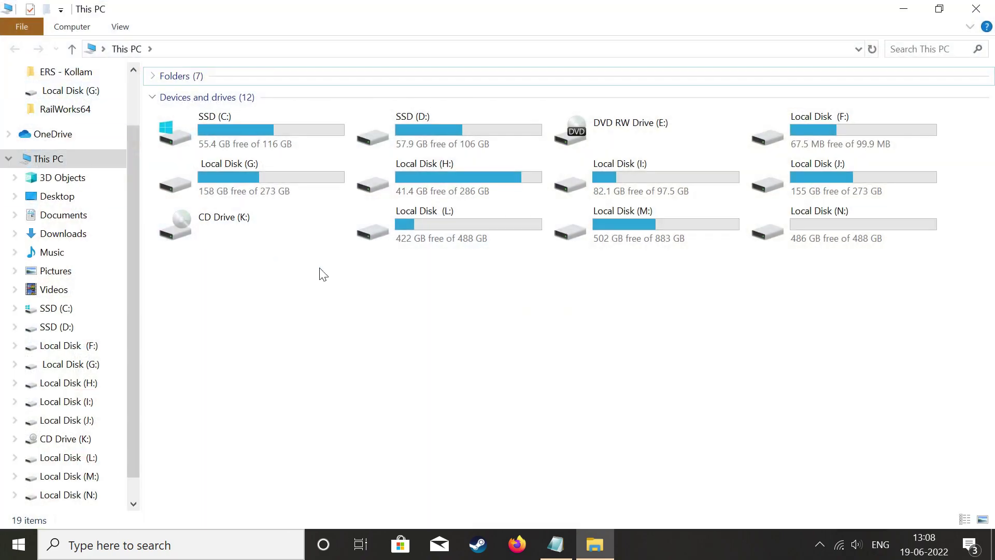
double_click(845, 225)
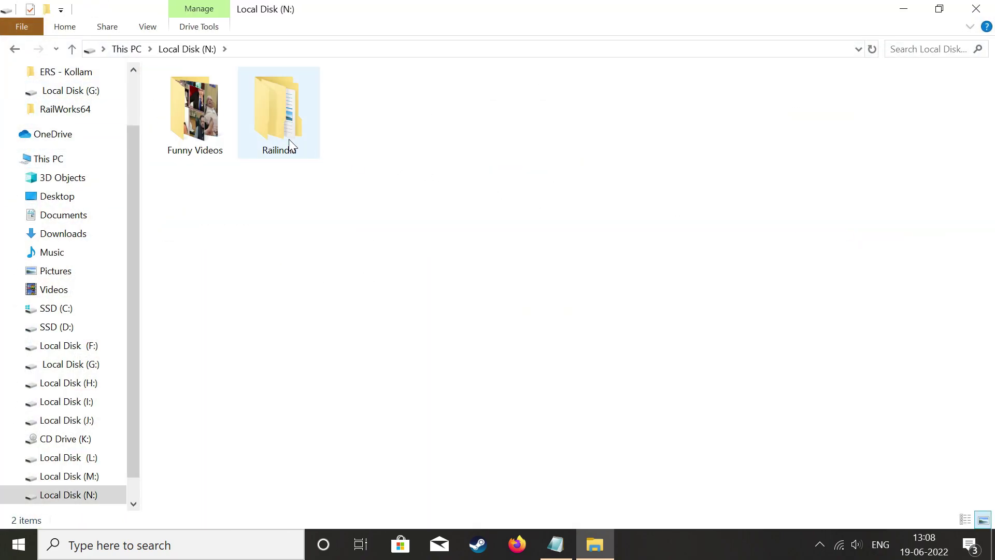
double_click(289, 144)
Extract Railindia Route.zip here, adding the railindia_a/b/c archives and Railindia Passwords.
drag(202, 160, 233, 99)
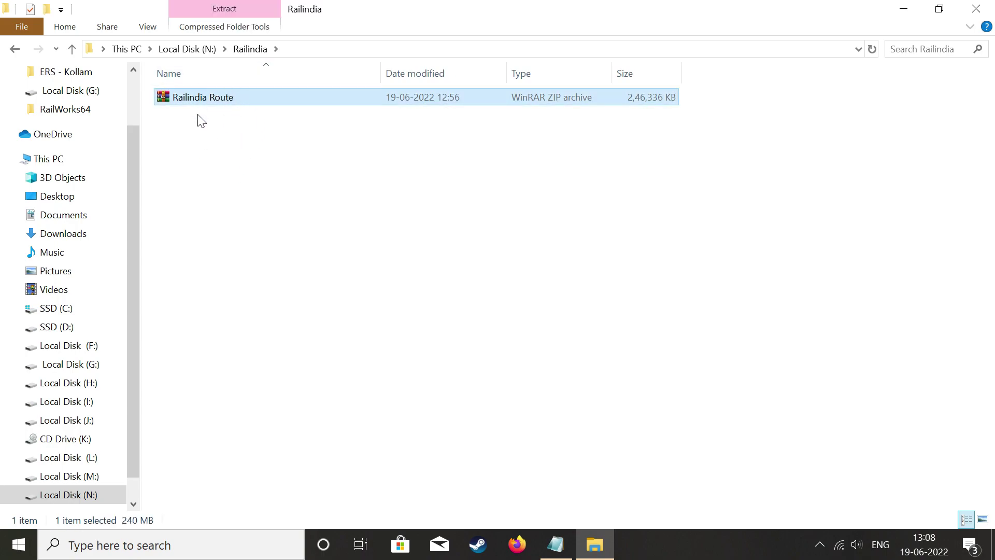
right_click(223, 98)
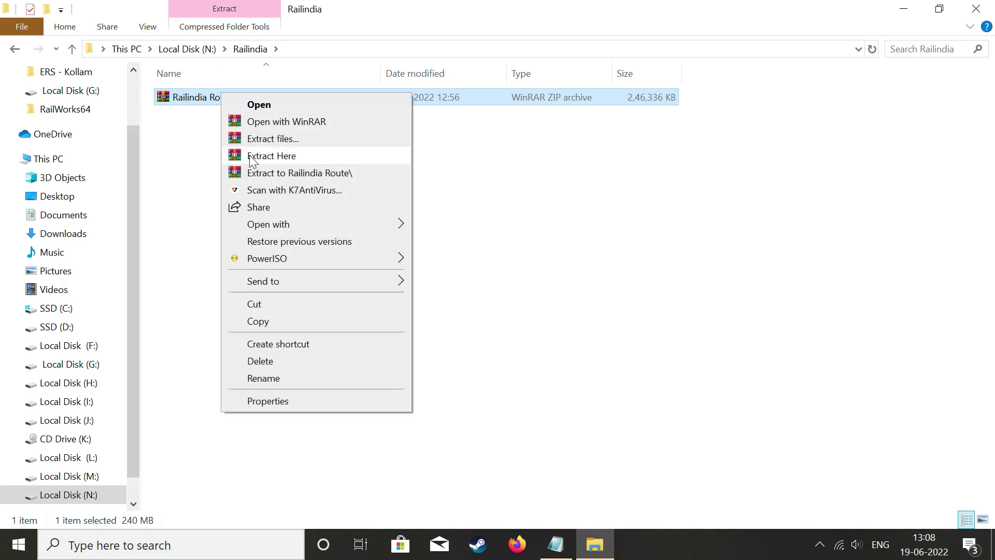
click(291, 157)
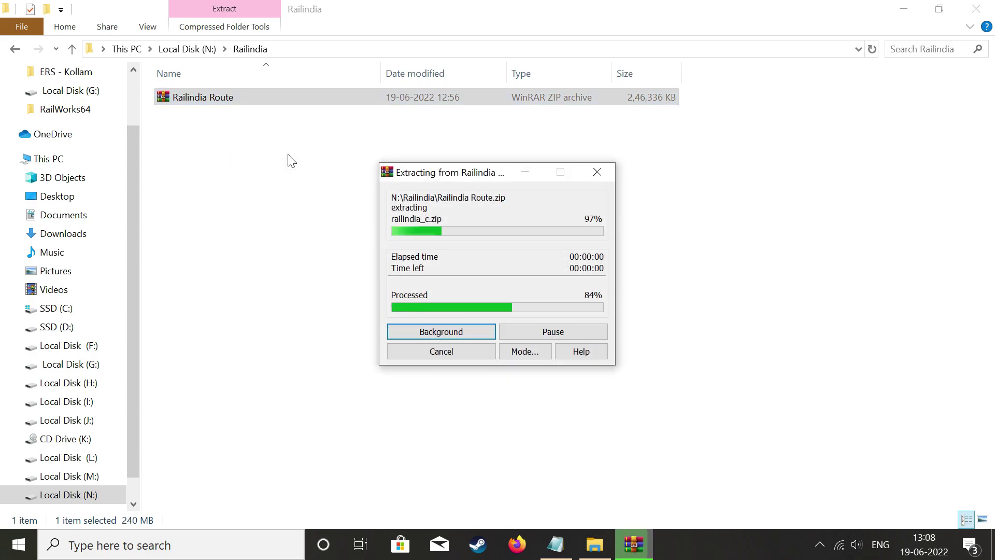
drag(205, 218, 220, 227)
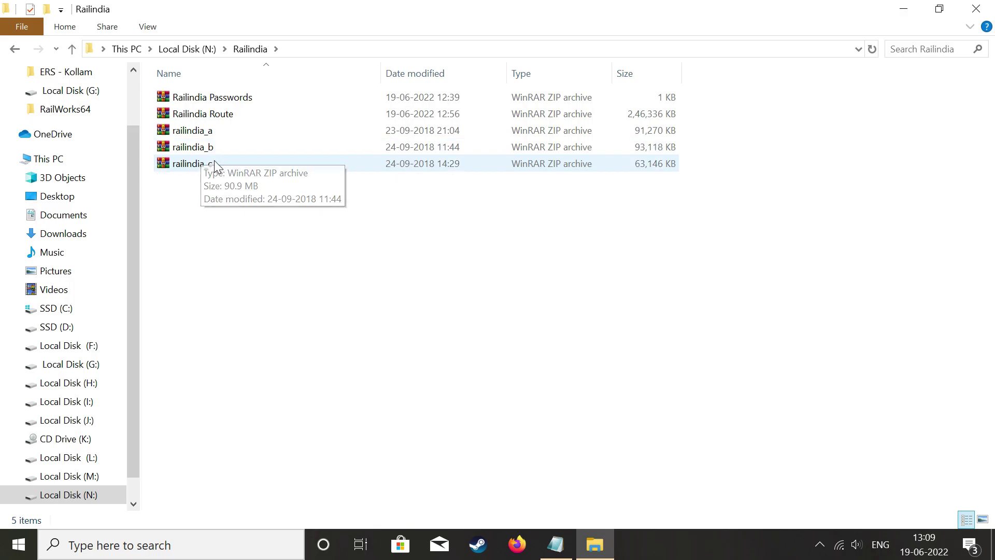
Extract railindia_a, railindia_b and railindia_c into the Railindia folder and refresh the listing.
drag(198, 189, 201, 132)
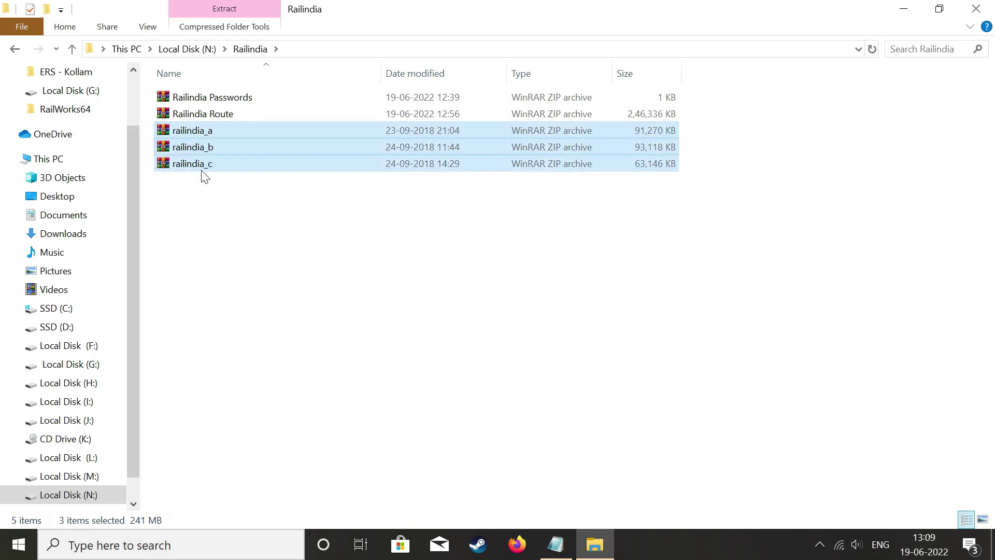
right_click(211, 142)
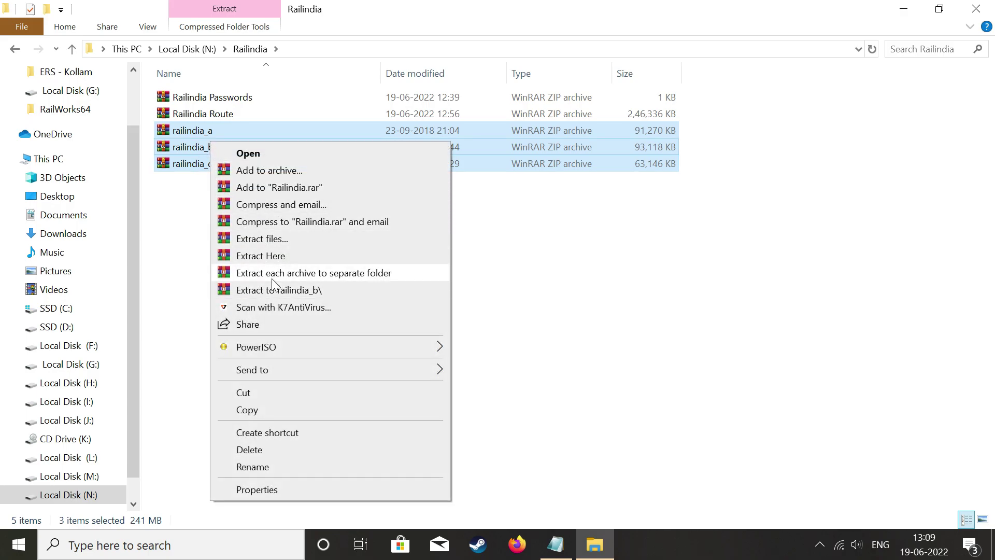
click(258, 256)
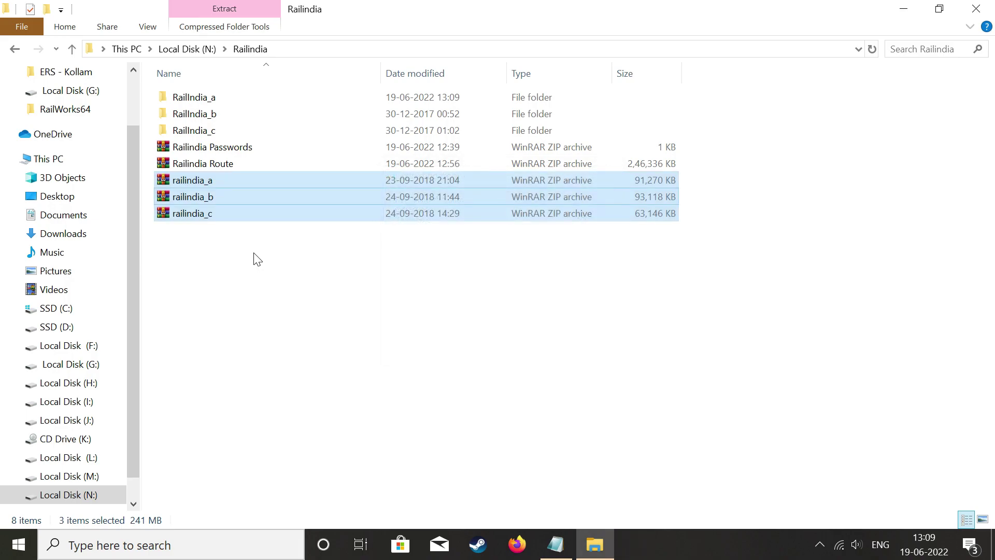
right_click(226, 261)
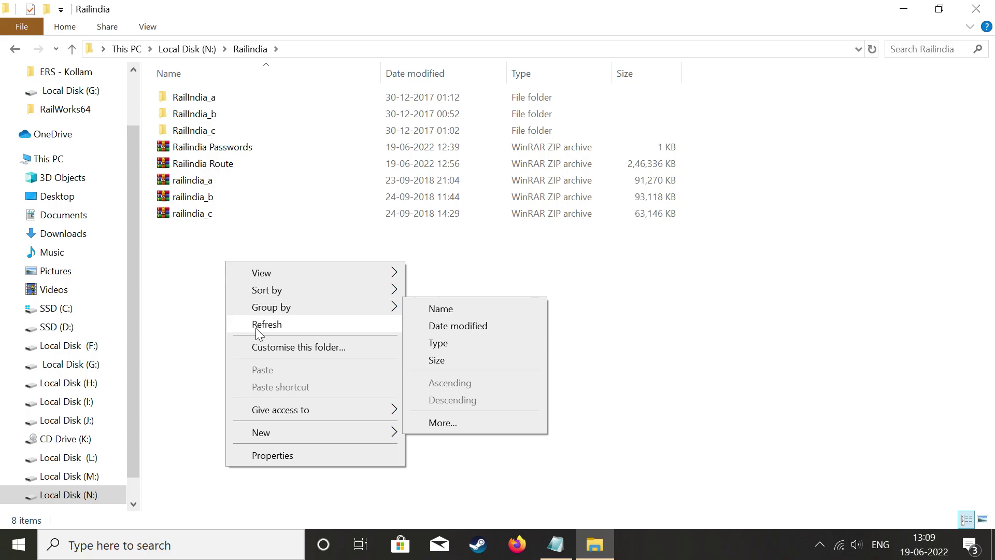
click(256, 325)
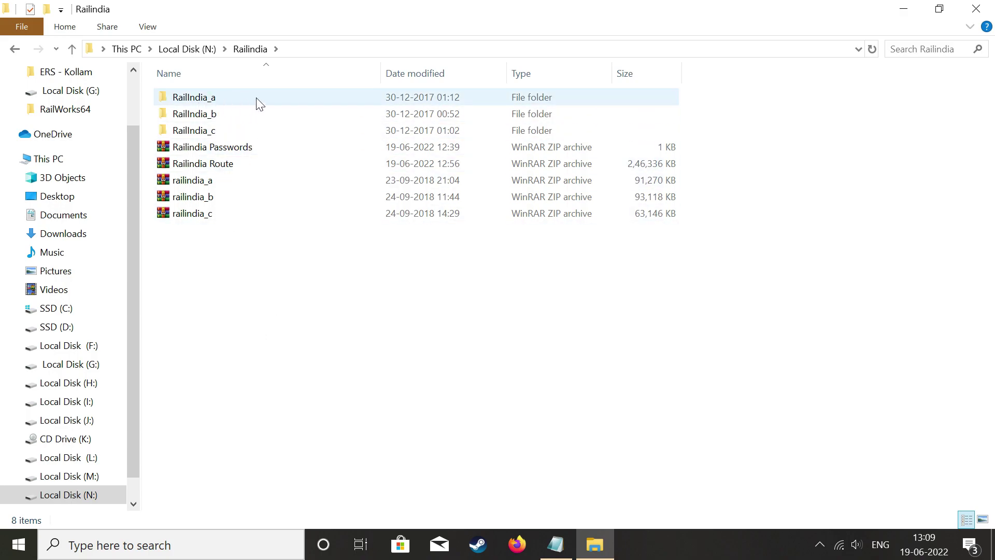
Open RailIndia_a to view Consists, GUI, RAJ_MEMU2, Route and Sound.
double_click(221, 102)
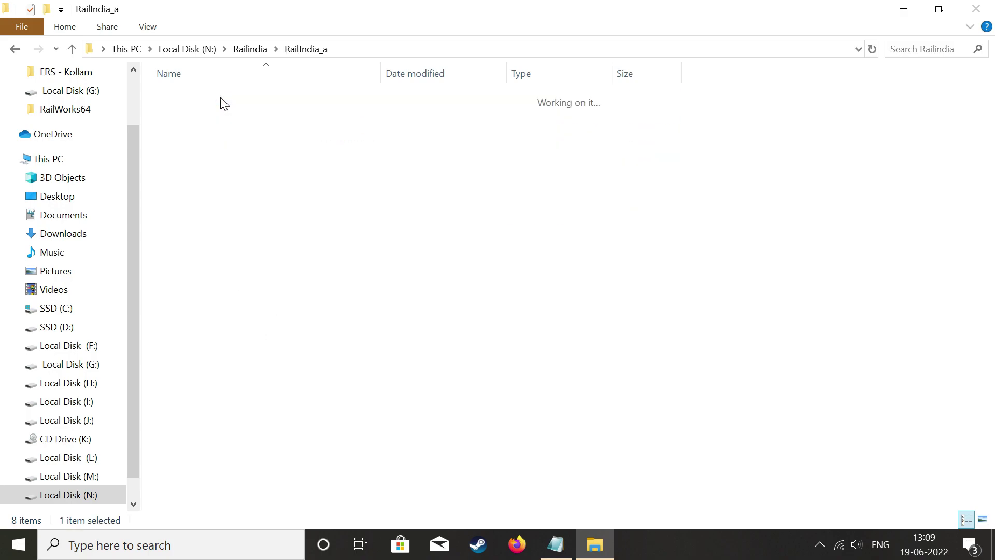
key(Down)
drag(211, 111, 268, 257)
click(267, 279)
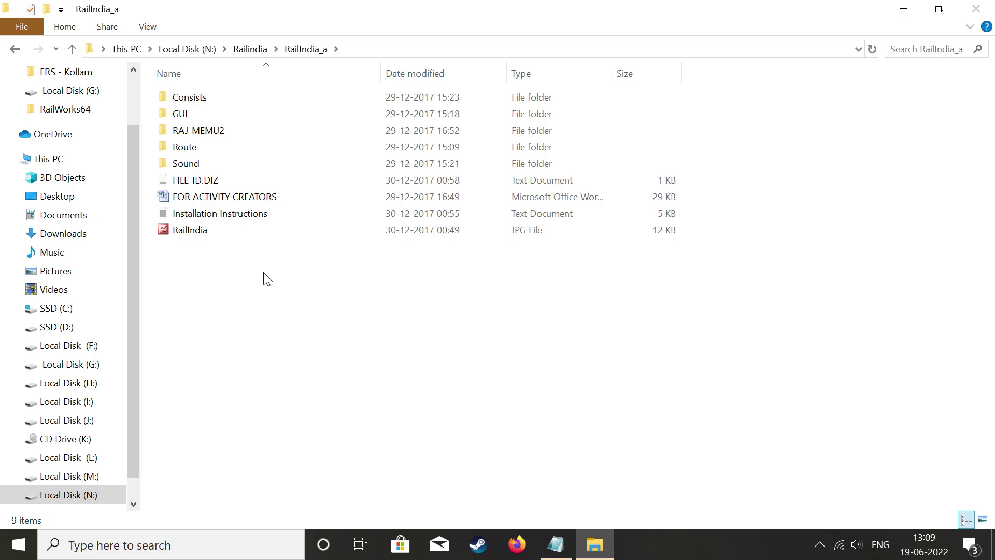
double_click(234, 220)
click(851, 82)
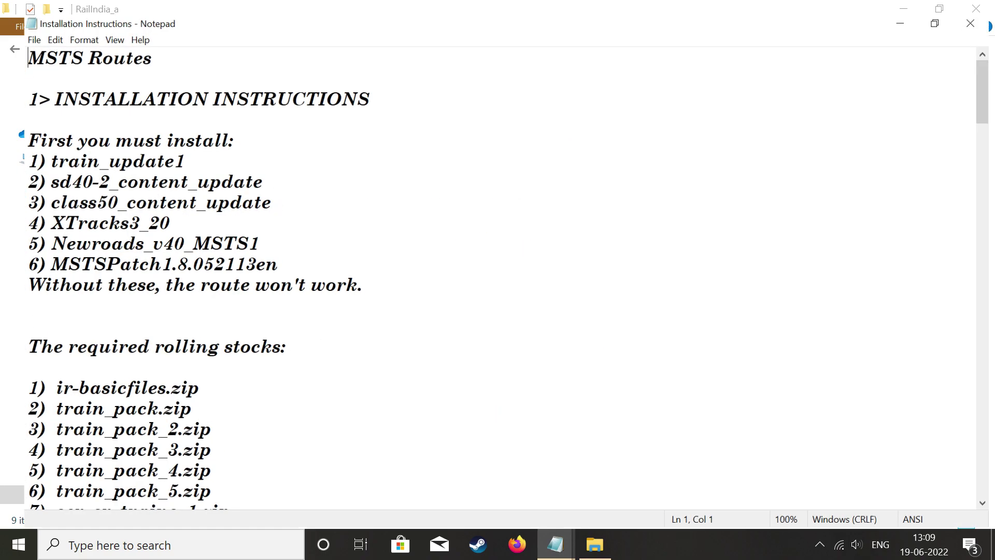
drag(4, 44, 192, 448)
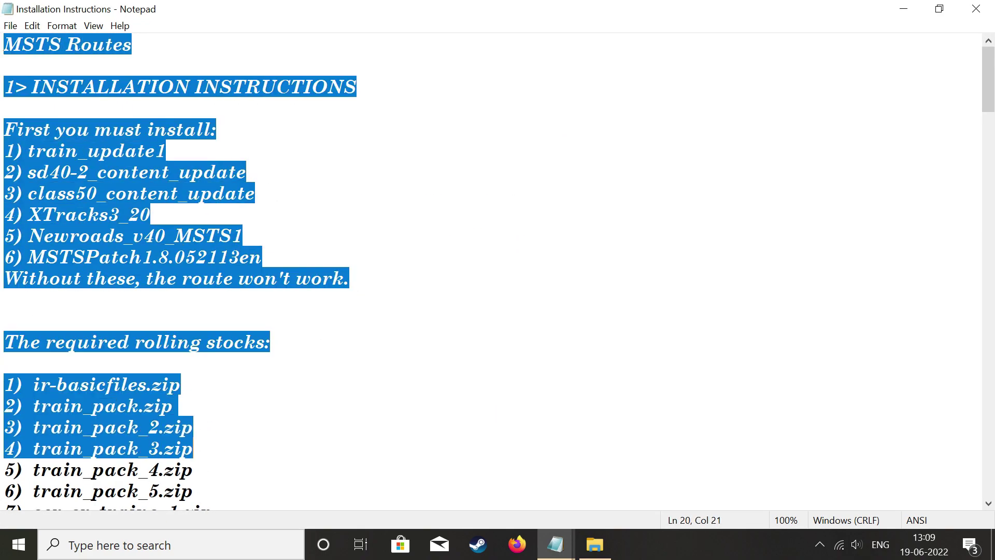
click(4, 299)
drag(4, 151, 165, 151)
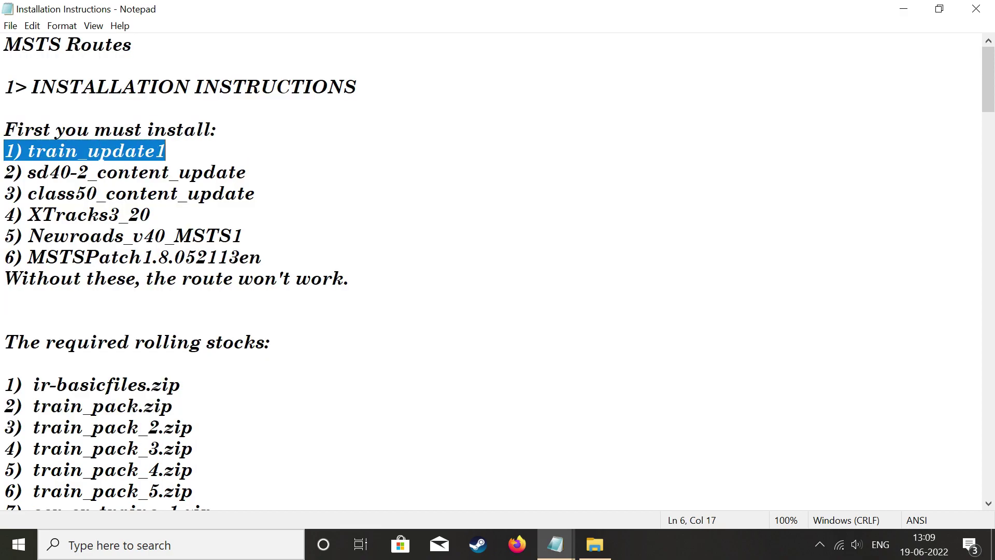
drag(4, 172, 349, 278)
click(255, 193)
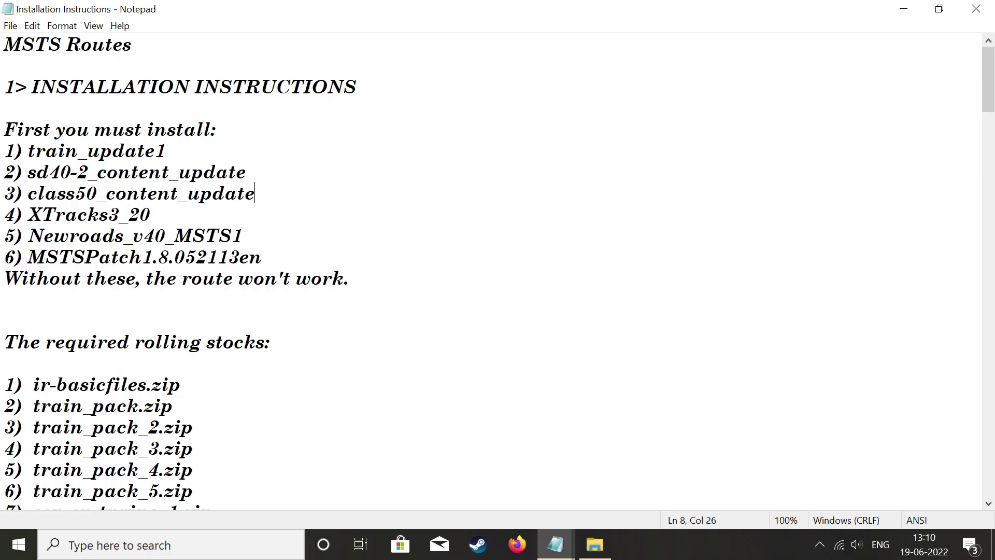
scroll(492, 270, down, 4)
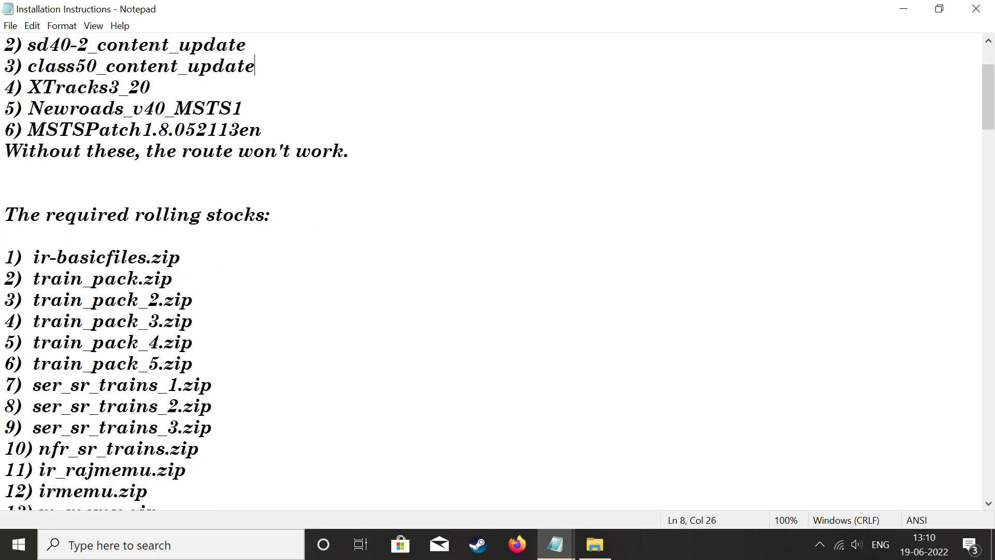
drag(5, 87, 269, 106)
drag(5, 57, 270, 87)
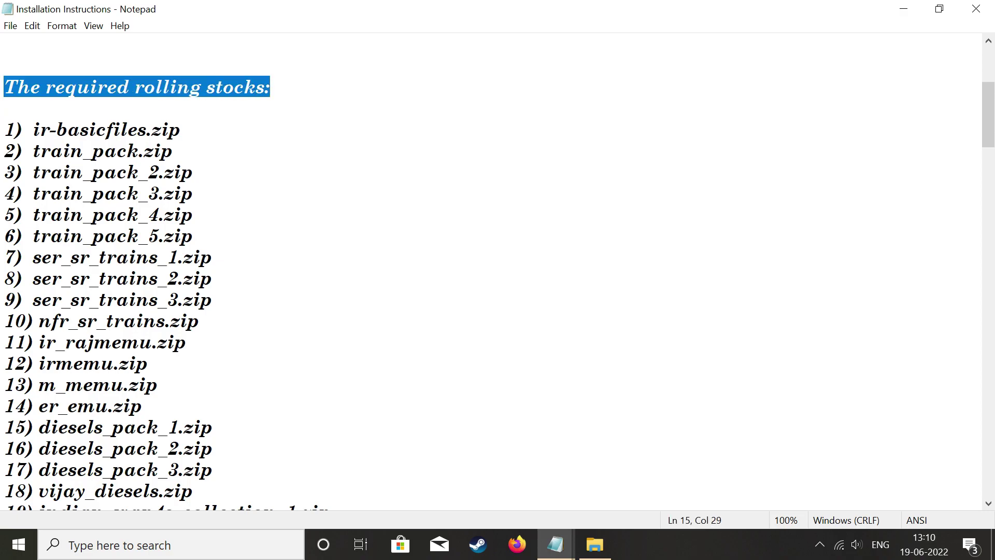
scroll(492, 269, down, 5)
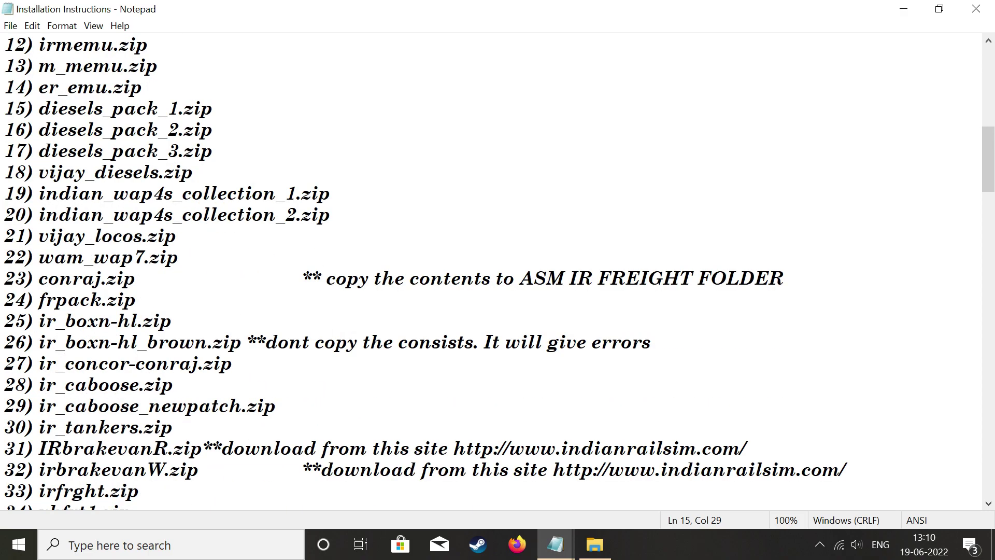
scroll(492, 269, down, 3)
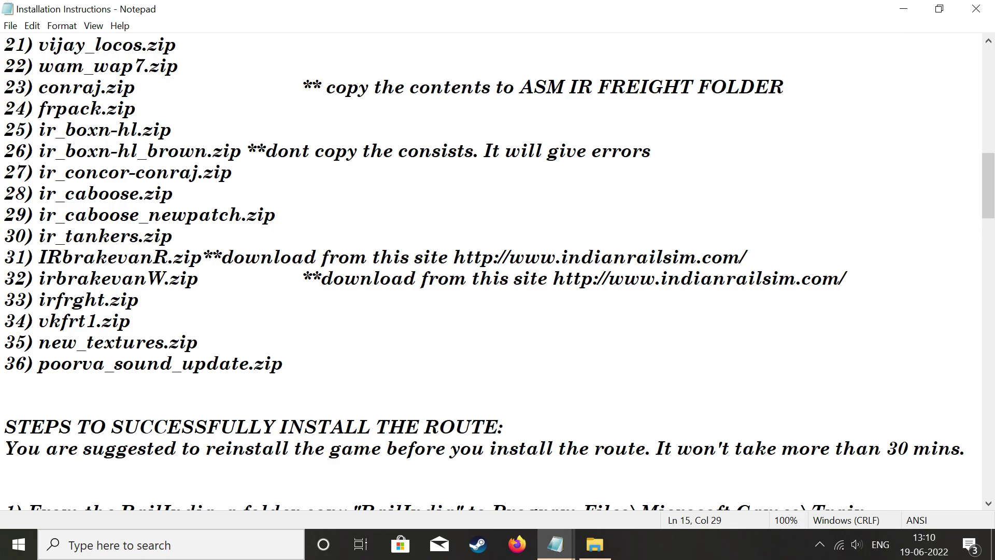
click(156, 385)
key(shift+Up)
key(shift+Up)
key(shift+Up)
key(shift+Up)
key(shift+Up)
key(shift+Up)
key(shift+Up)
key(shift+Up)
key(shift+Up)
key(shift+Up)
key(shift+Up)
key(shift+Up)
key(shift+Up)
key(shift+Up)
key(shift+Up)
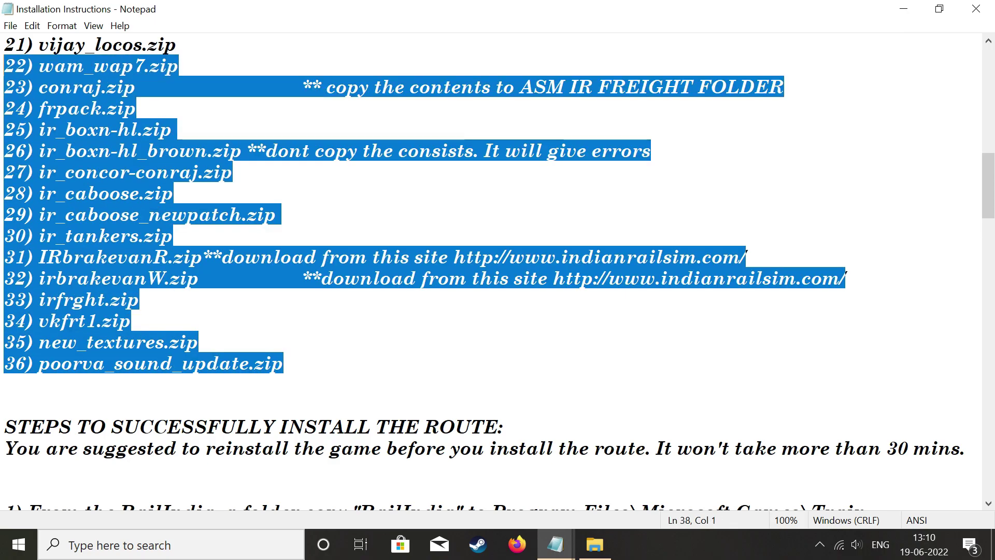
click(198, 342)
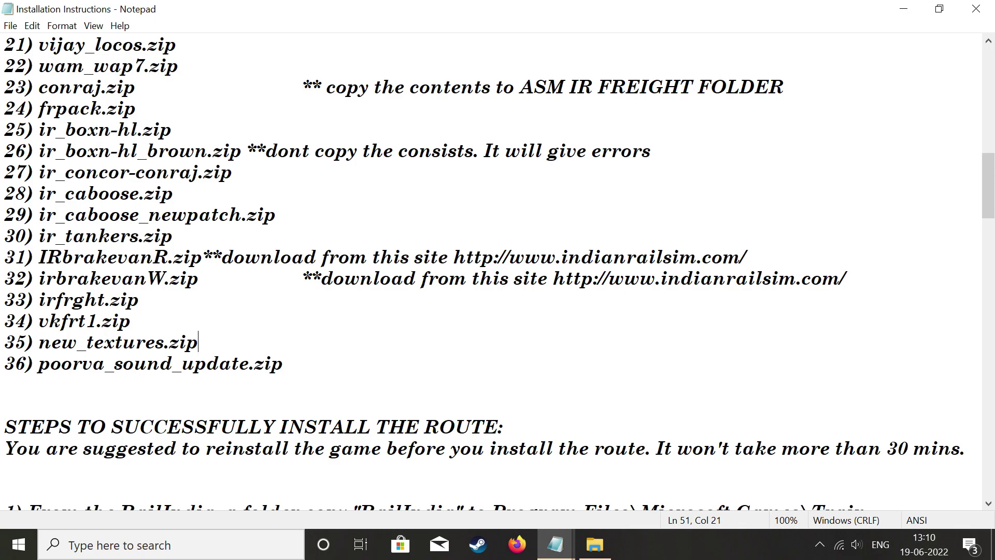
drag(304, 278, 846, 278)
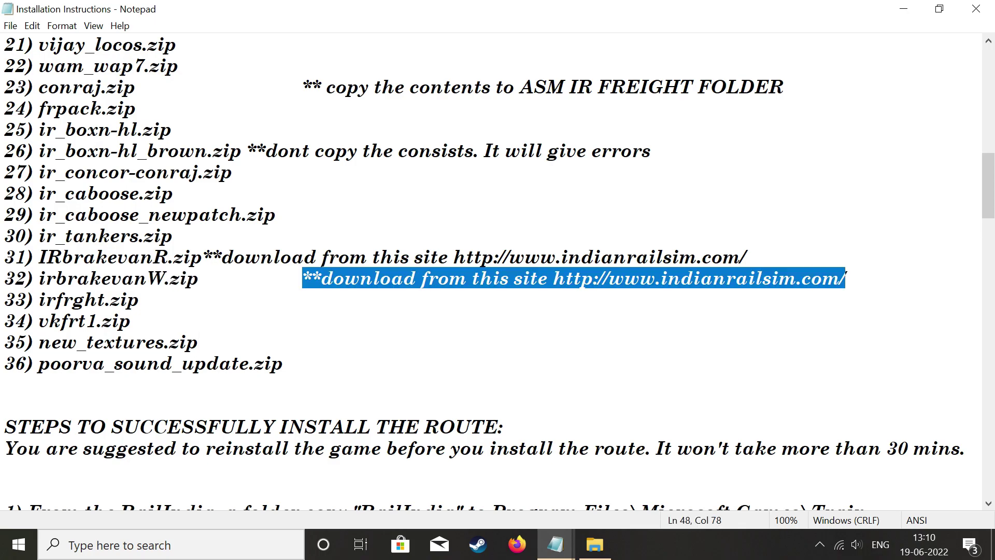
click(174, 236)
scroll(173, 236, down, 3)
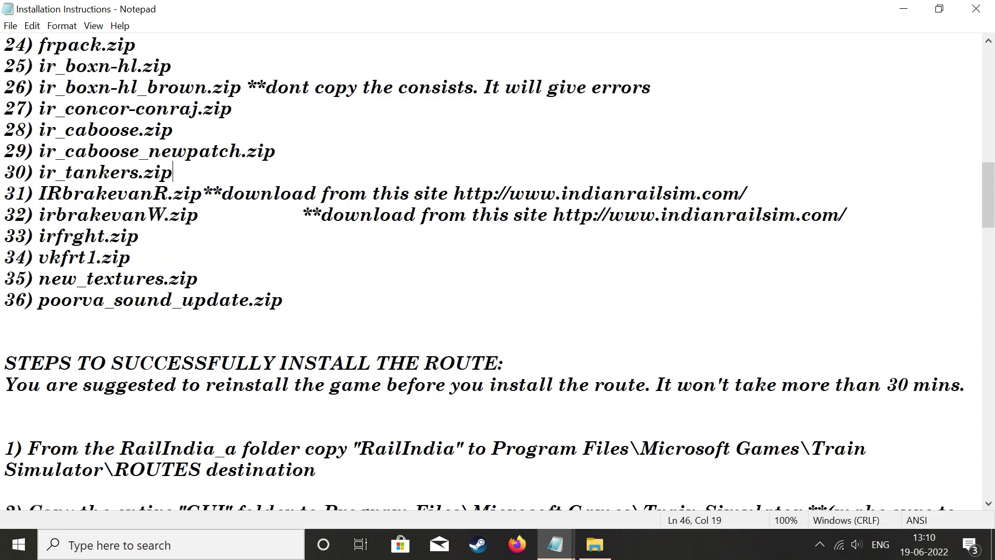
scroll(497, 270, down, 2)
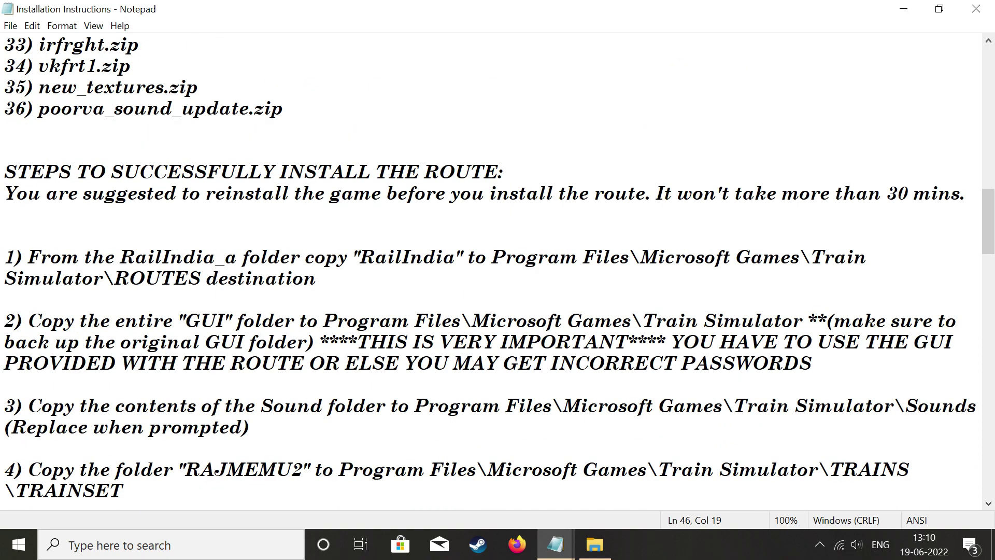
drag(4, 192, 316, 215)
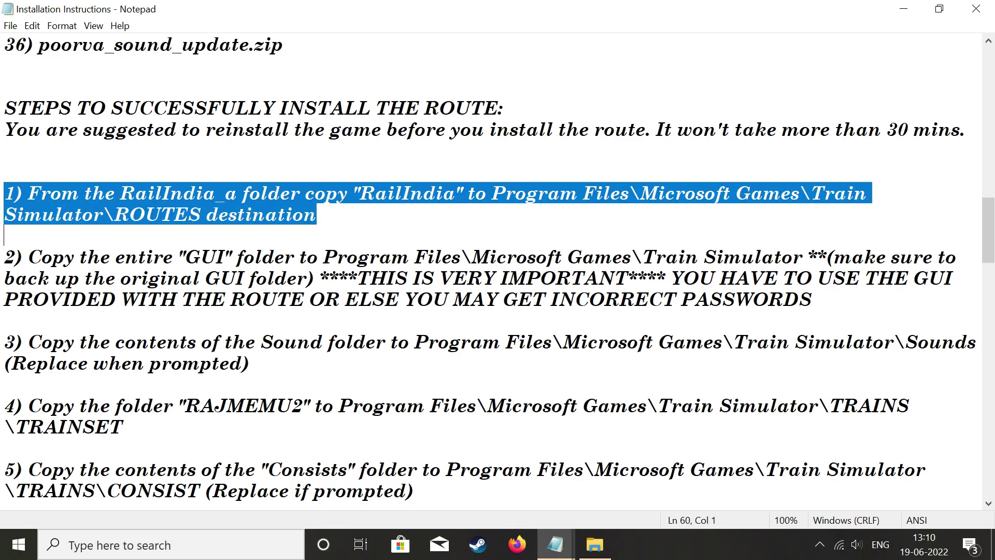
drag(4, 256, 4, 320)
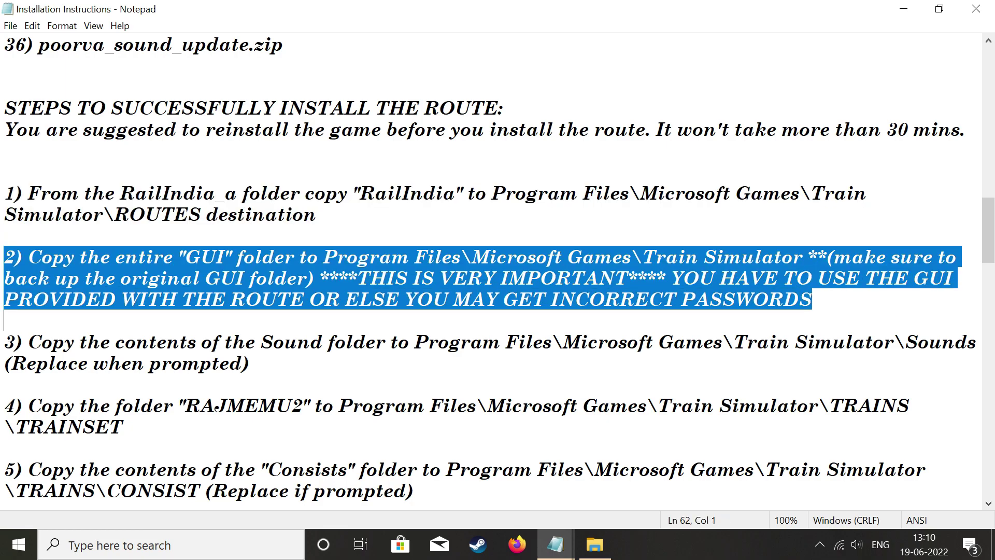
scroll(497, 270, down, 3)
drag(4, 151, 170, 491)
click(123, 234)
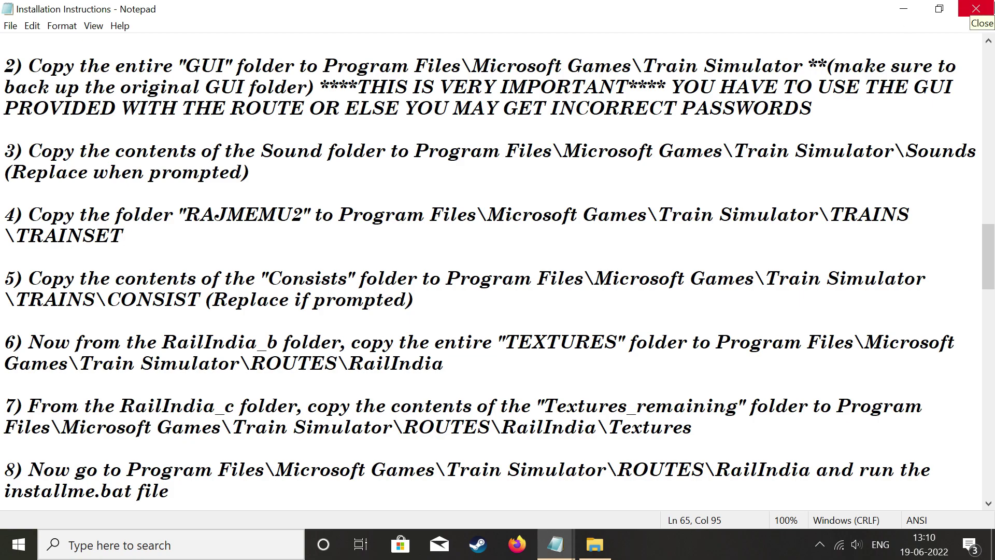
Close the installation instructions and copy RailIndia_a's Consists folder.
click(976, 9)
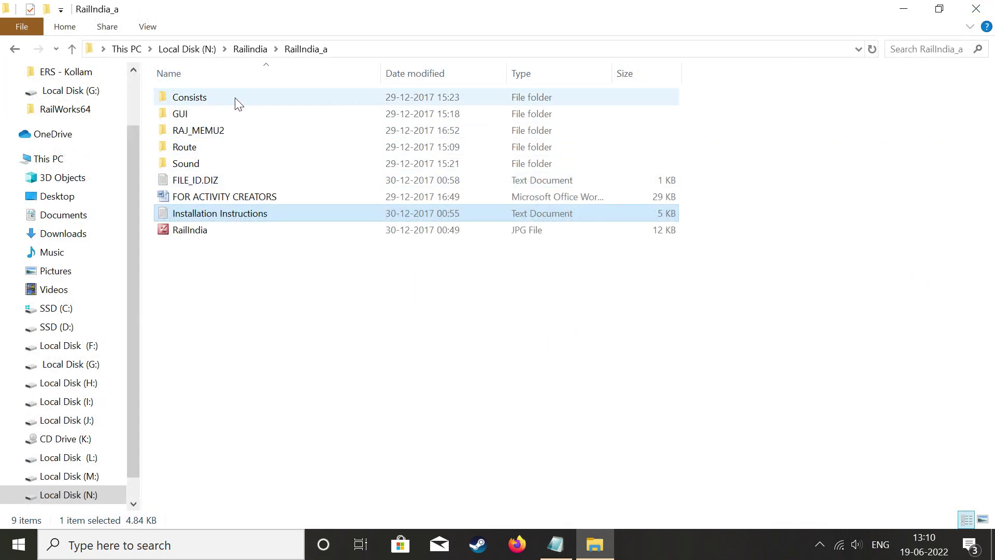
click(203, 100)
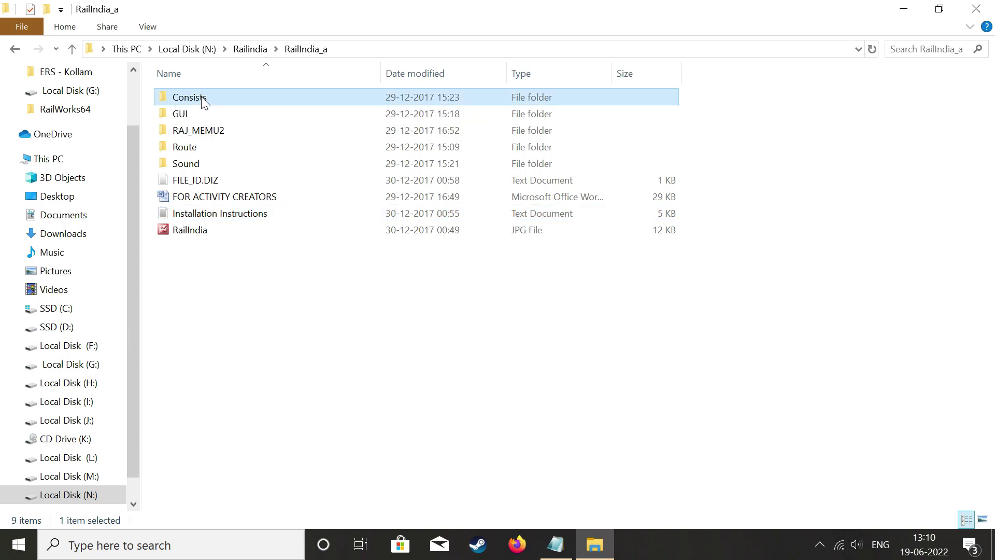
right_click(202, 98)
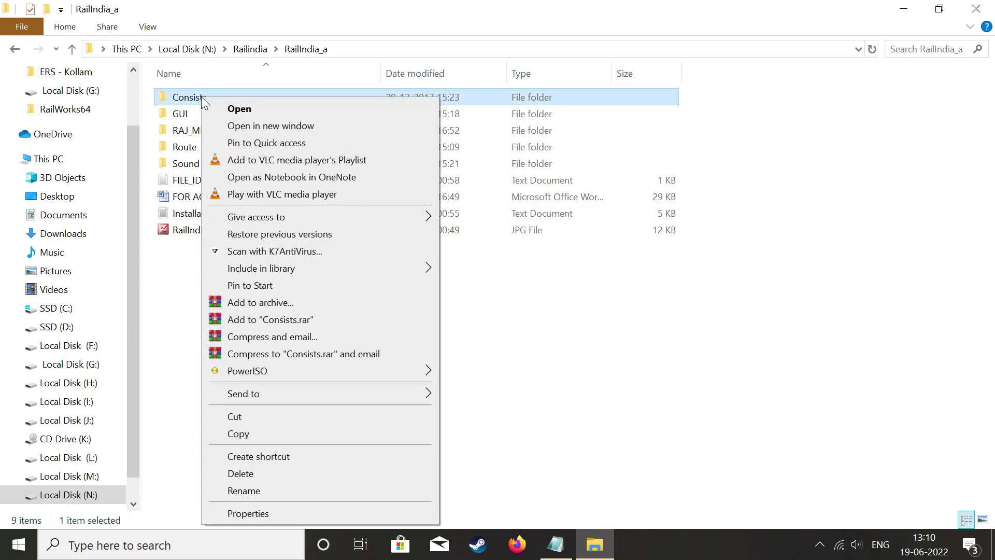
click(238, 438)
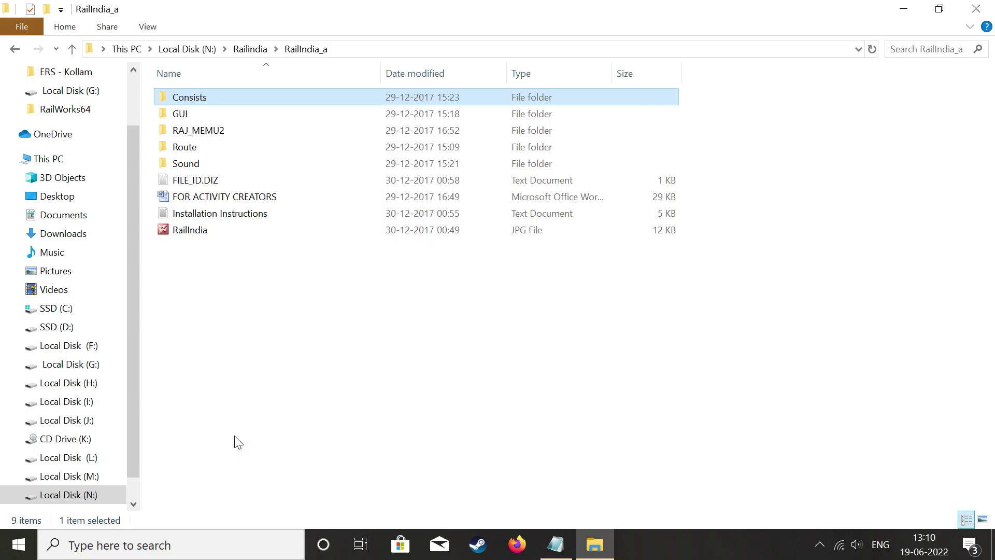
Paste Consists into Train Simulator's TRAINS folder, replacing files with matching names.
click(904, 9)
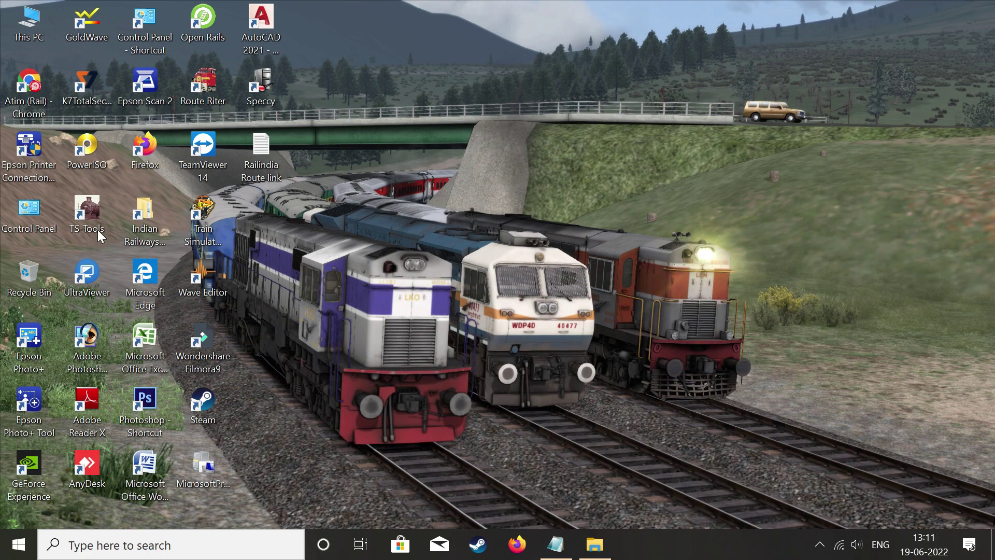
right_click(188, 213)
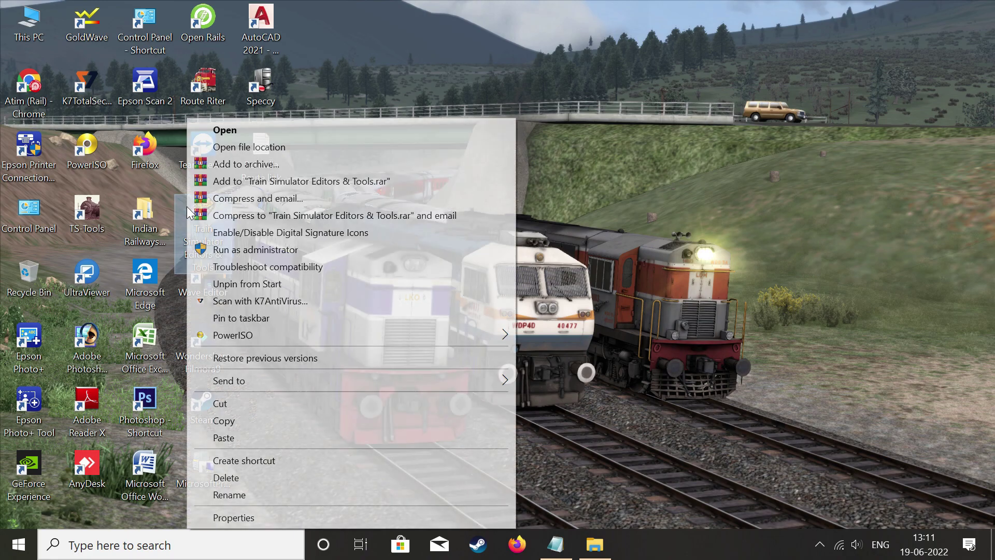
click(243, 147)
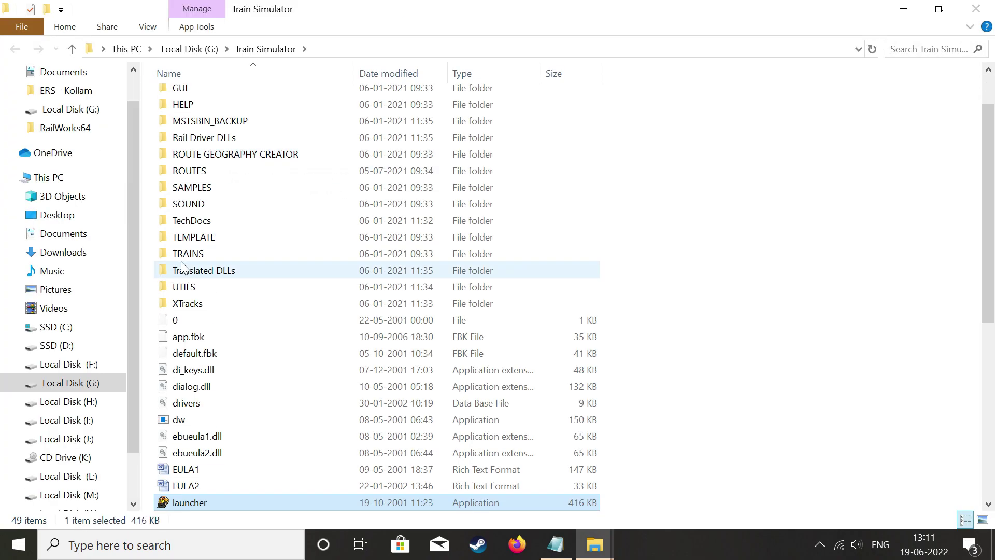
double_click(187, 254)
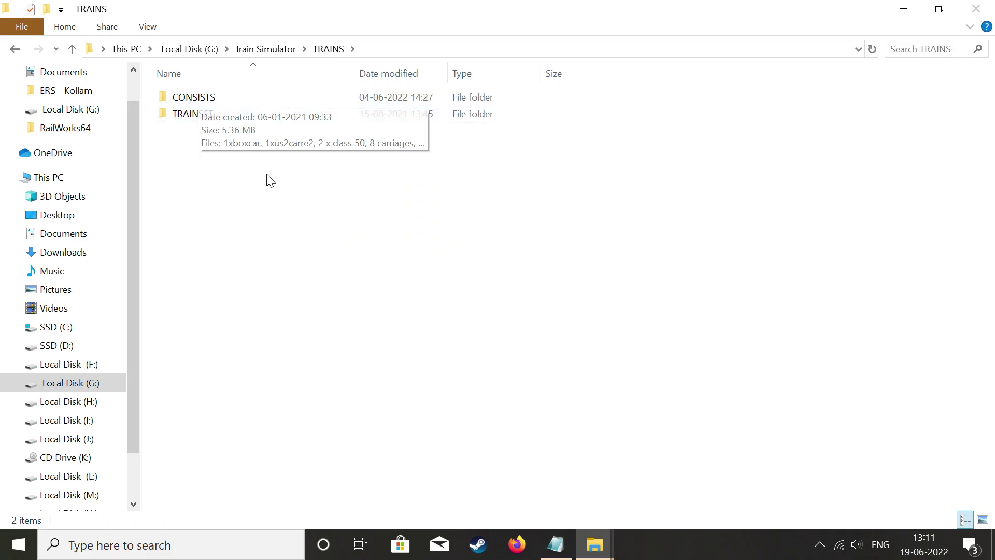
right_click(669, 127)
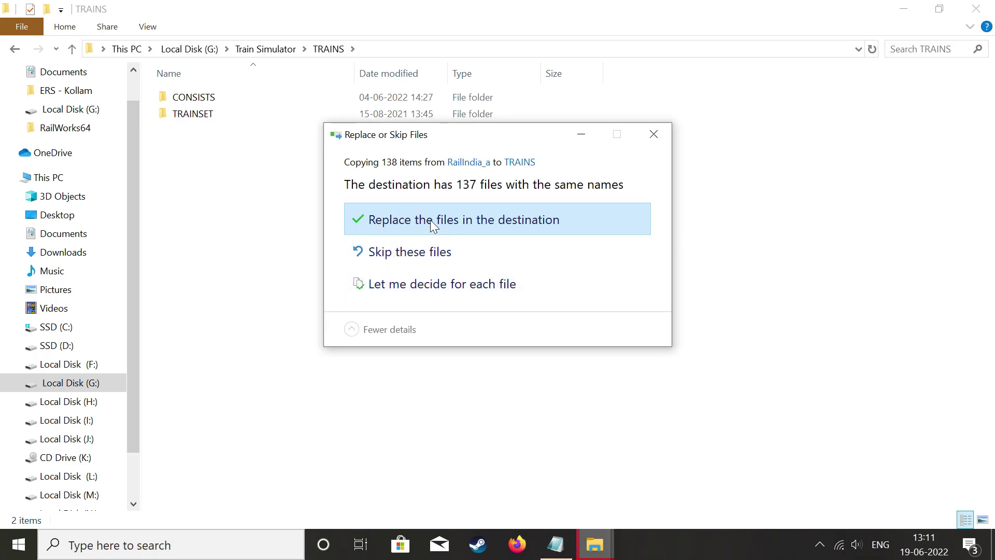
click(658, 144)
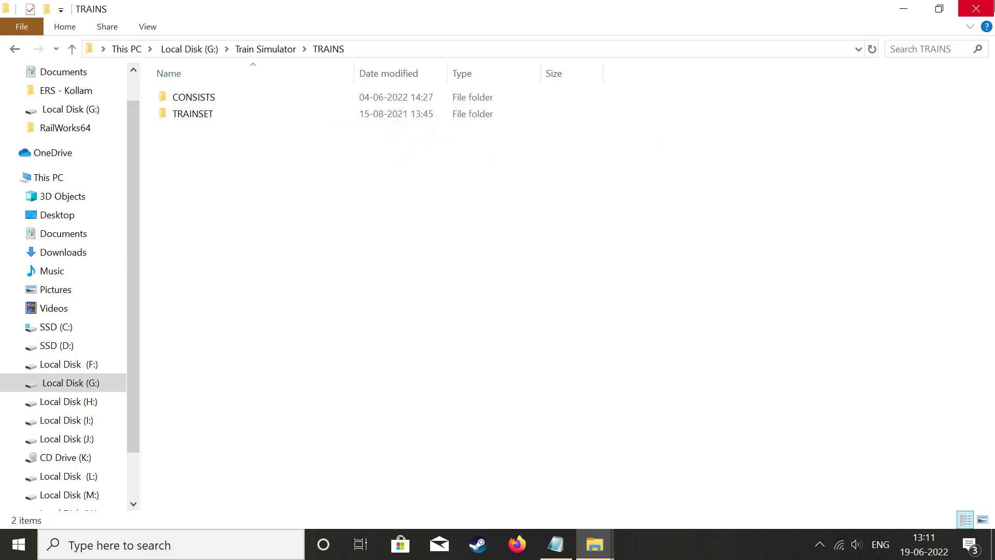
Close the TRAINS window and copy the GUI folder from RailIndia_a.
click(976, 9)
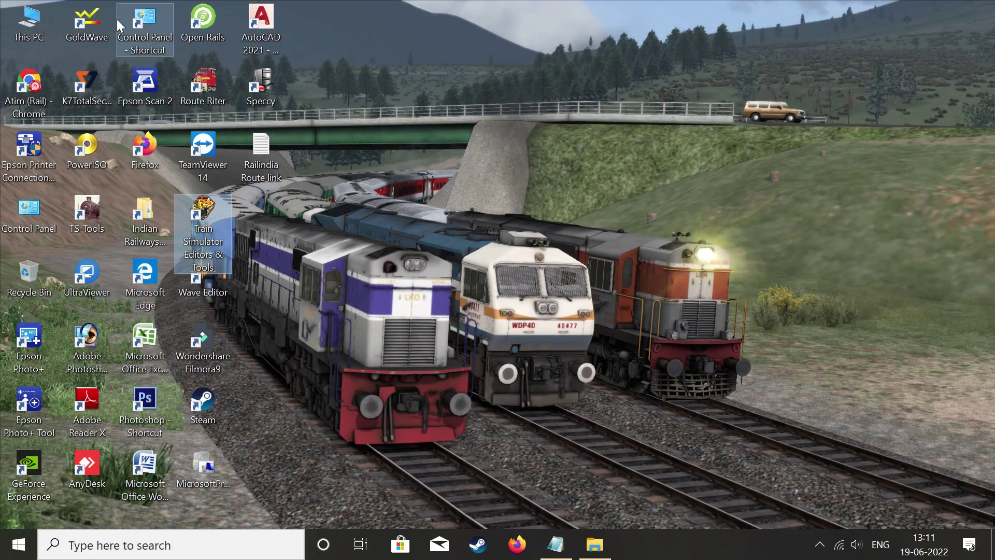
mouse_move(601, 526)
click(601, 496)
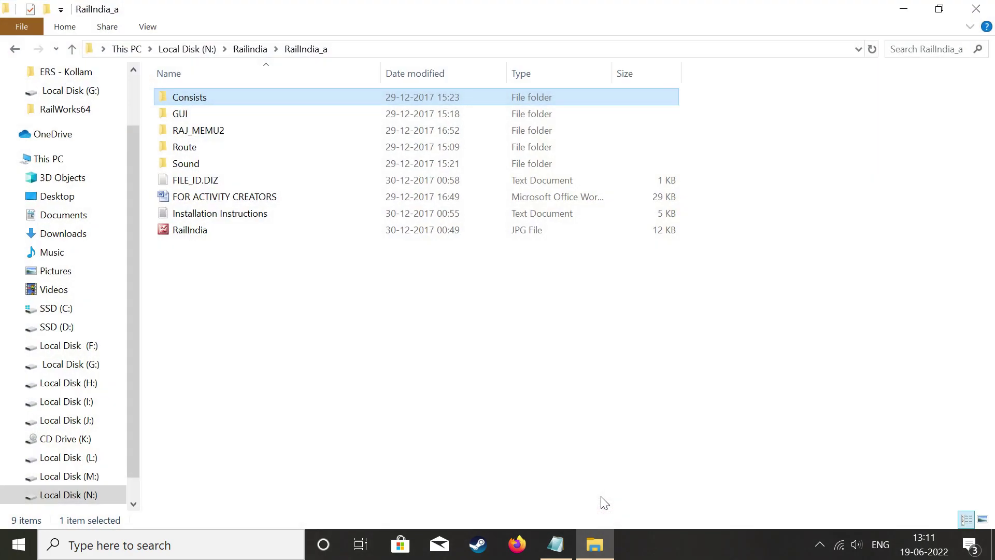
click(204, 119)
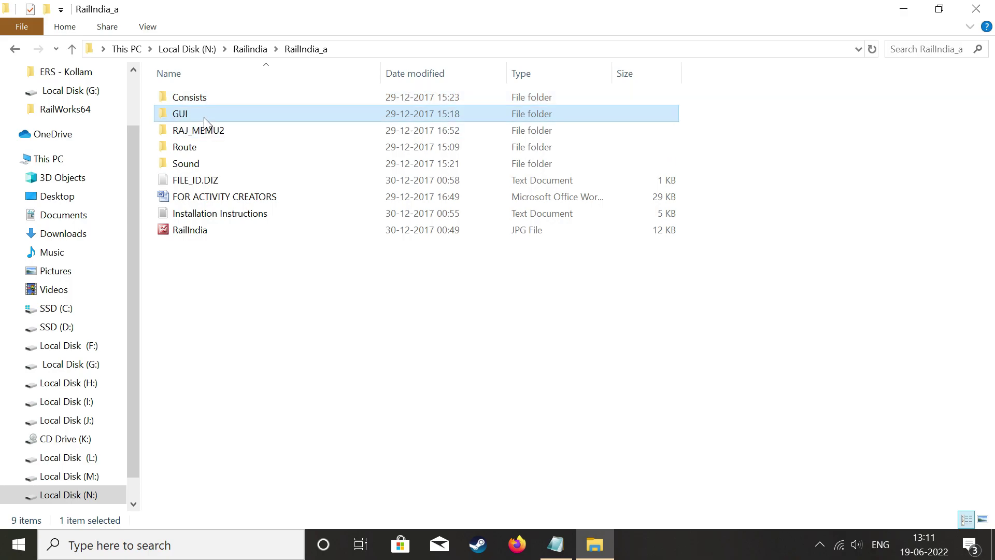
right_click(205, 122)
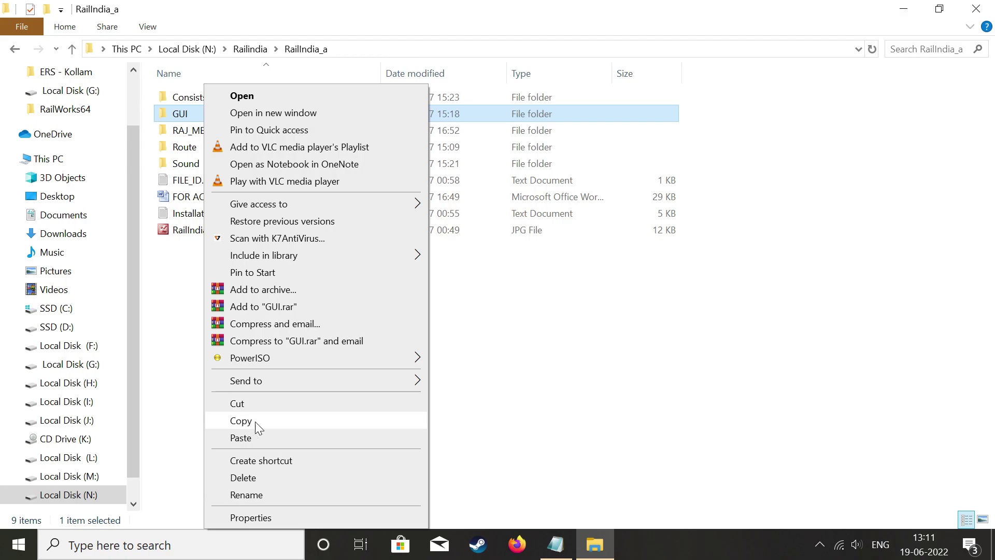
click(285, 422)
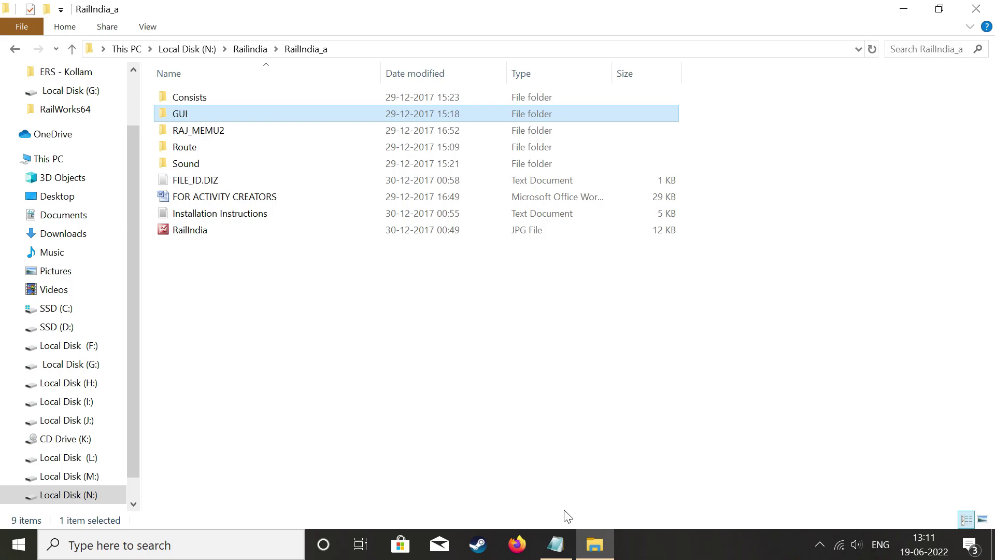
Open the Train Simulator folder on G: and bring up actions for its existing GUI folder.
click(905, 11)
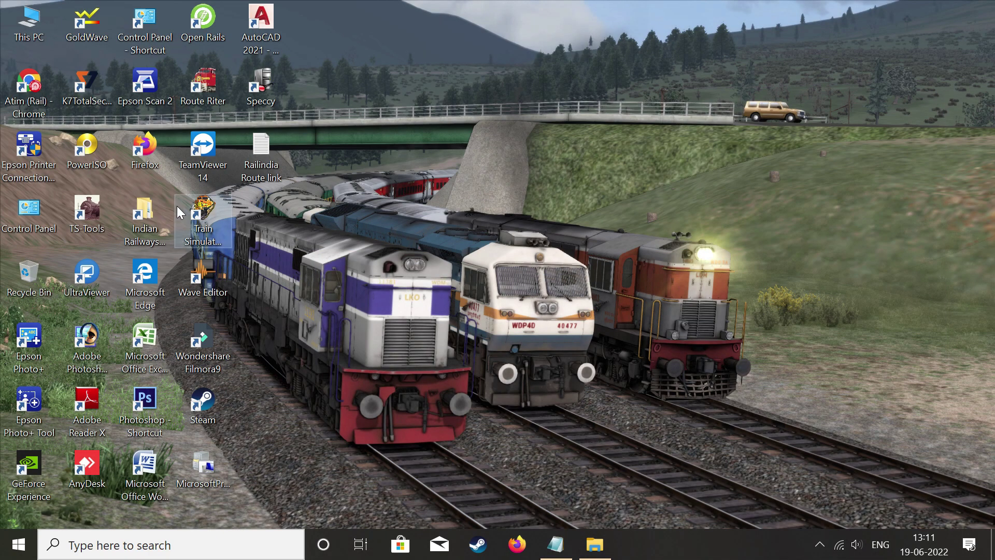
right_click(176, 206)
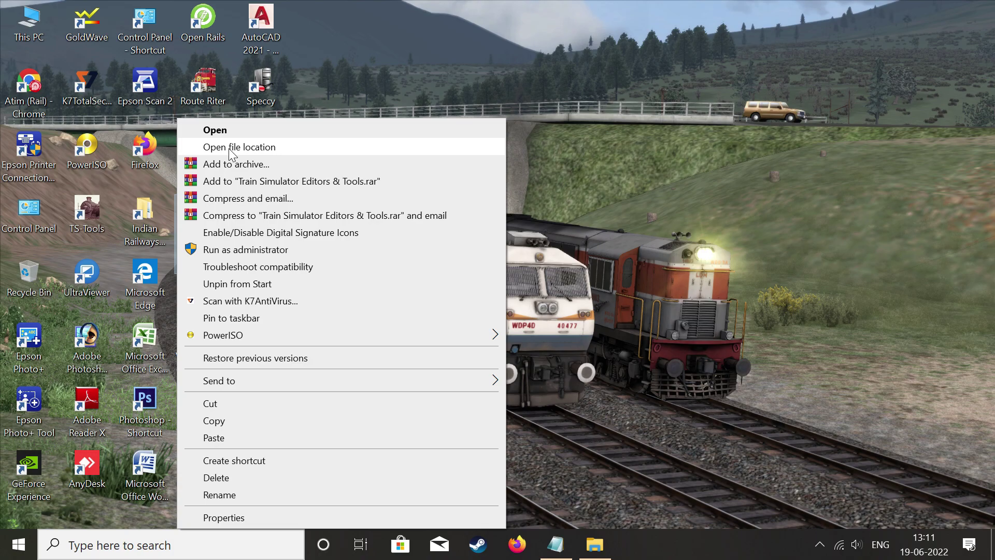
click(230, 147)
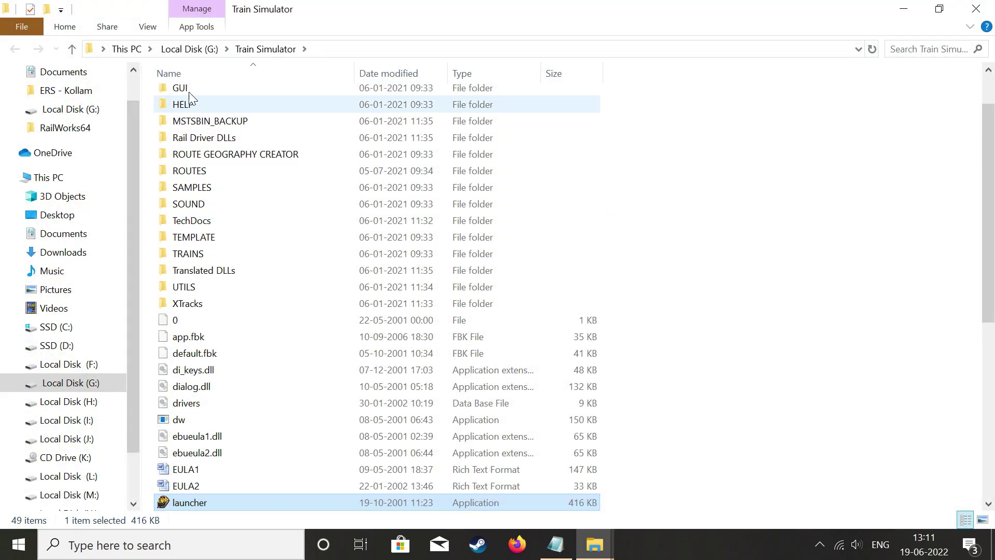
scroll(187, 102, up, 2)
click(188, 147)
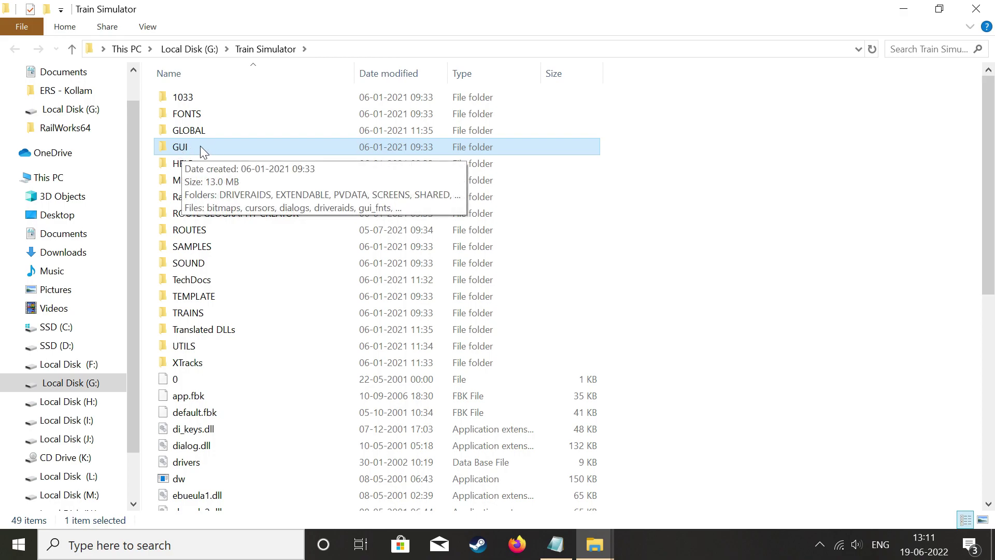
right_click(200, 147)
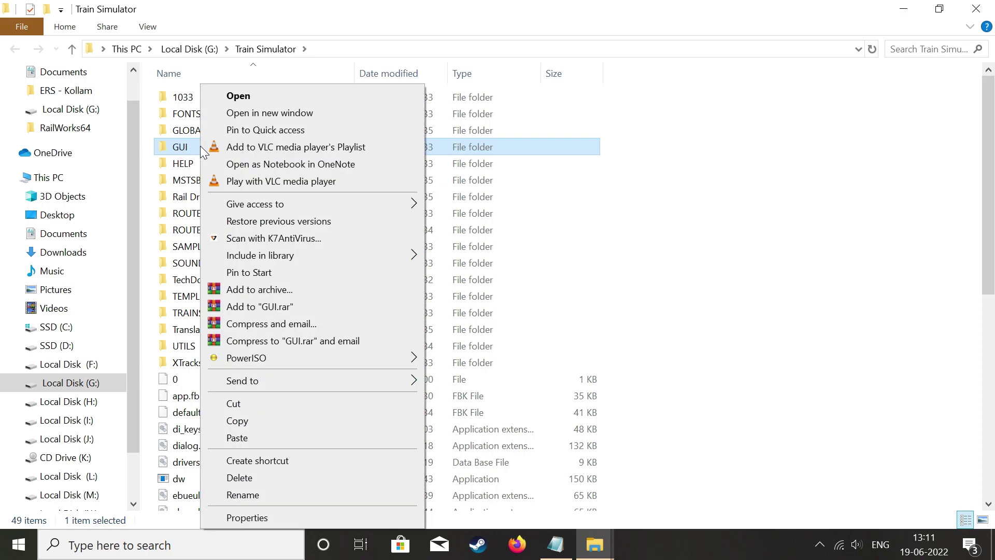
Start renaming the game's GUI folder with 'Backup', then keep the name GUI.
click(242, 495)
key(End)
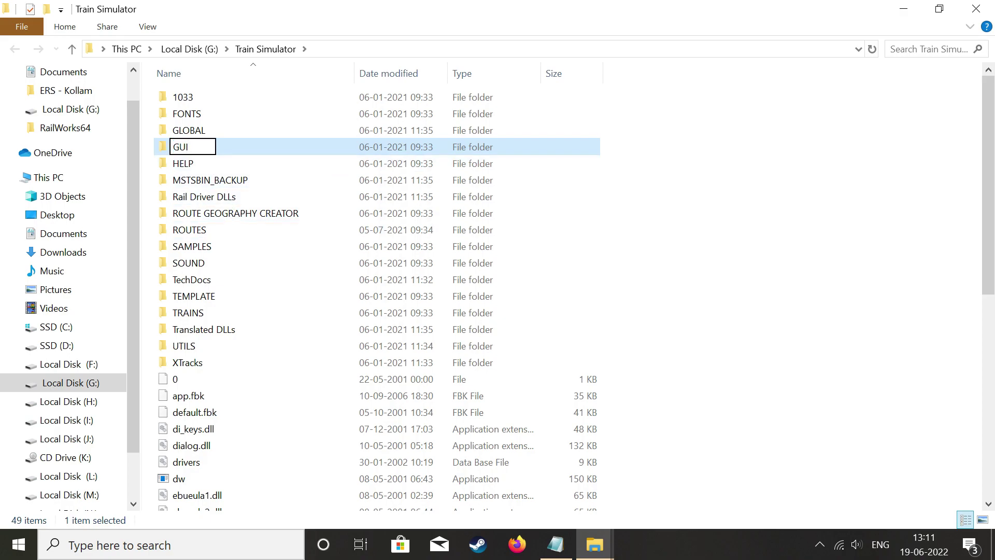
text(Backup)
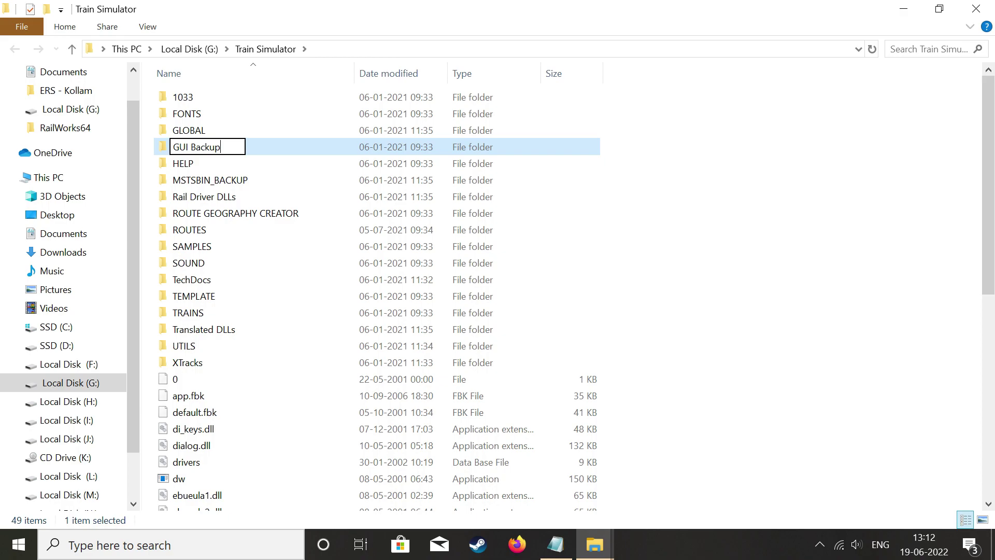
key(BackSpace)
key(BackSpace)
key(BackSpace)
key(BackSpace)
key(BackSpace)
key(BackSpace)
key(BackSpace)
key(Return)
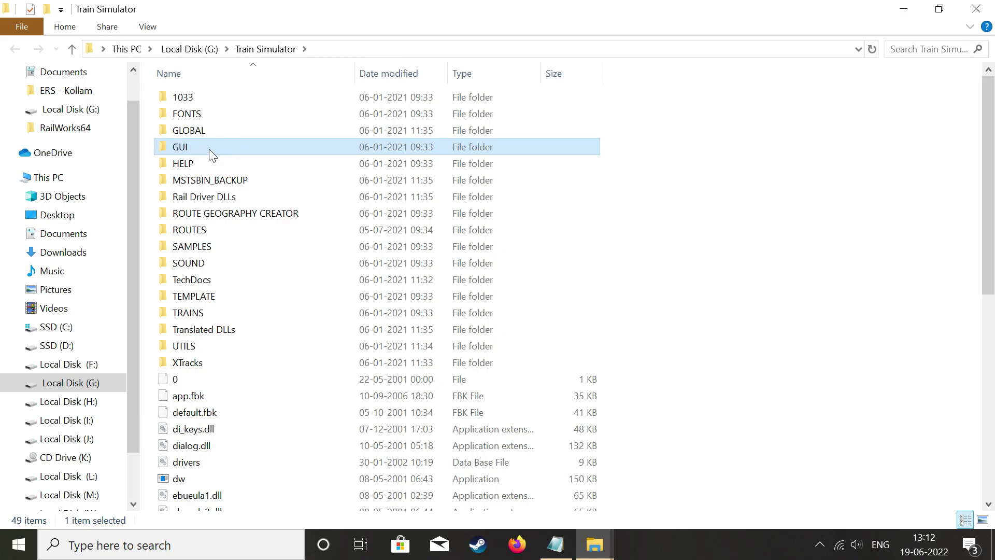
Paste the copied GUI folder into Train Simulator, replacing existing files, and close the window.
right_click(711, 151)
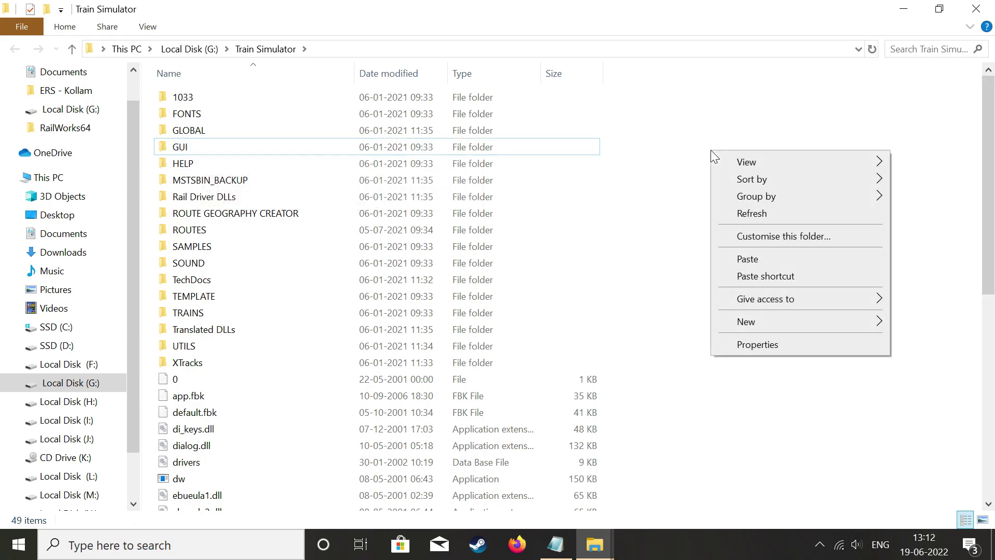
click(767, 261)
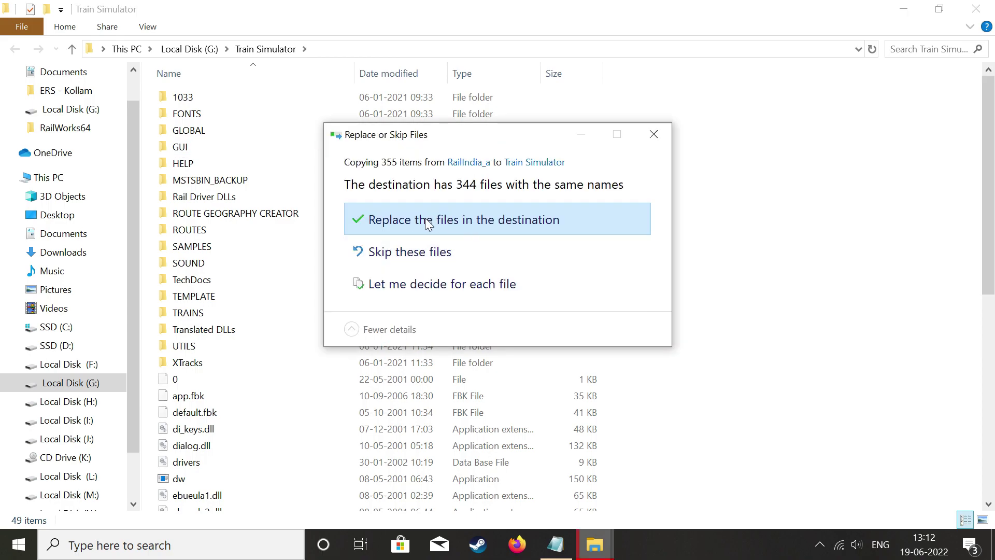
click(430, 217)
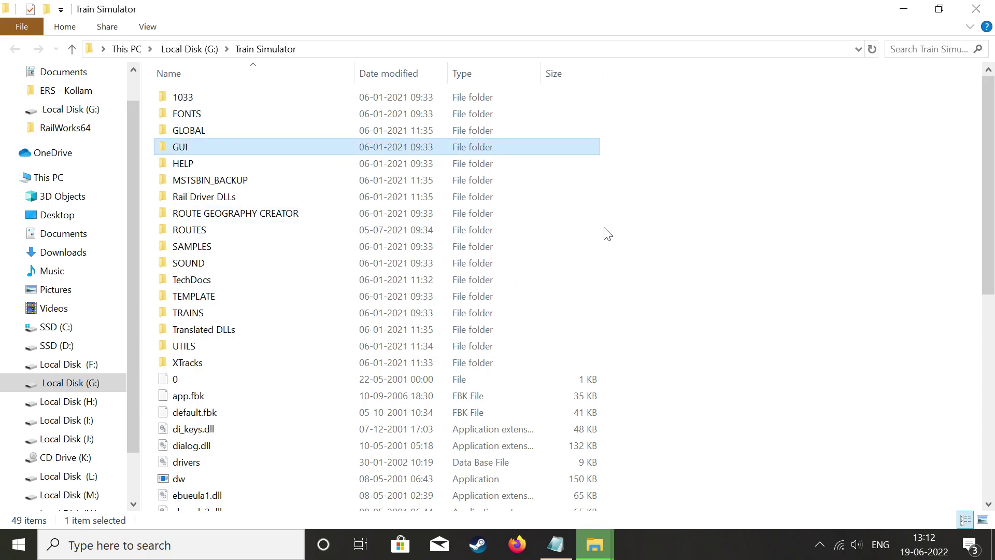
click(976, 9)
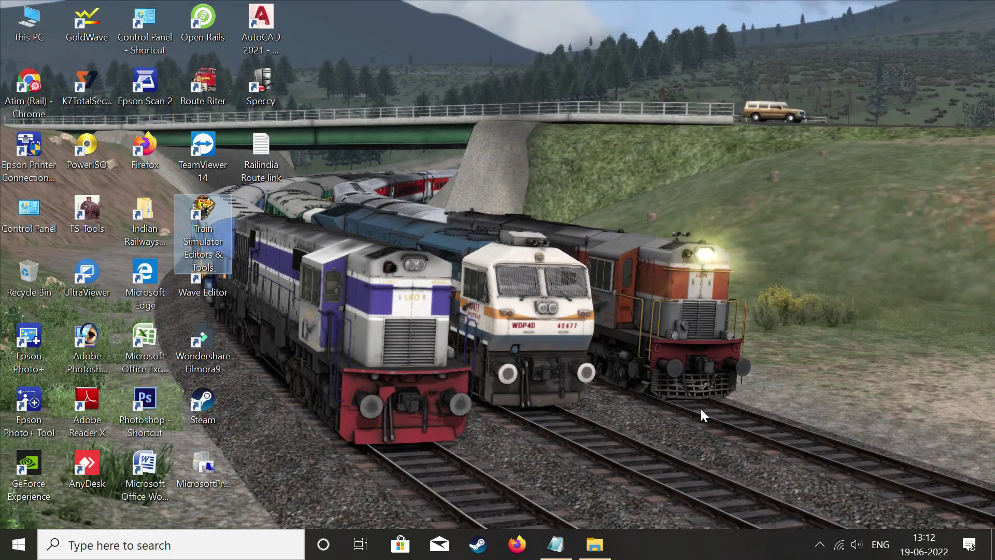
Look inside RAJ_MEMU2 in RailIndia_a, then copy the RAJ_MEMU2 folder.
click(595, 544)
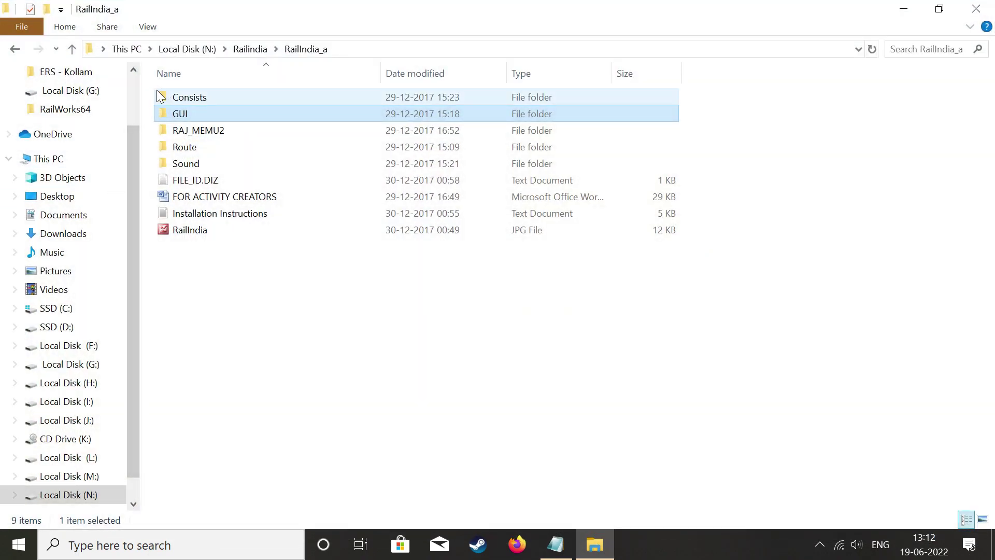
drag(165, 100, 152, 129)
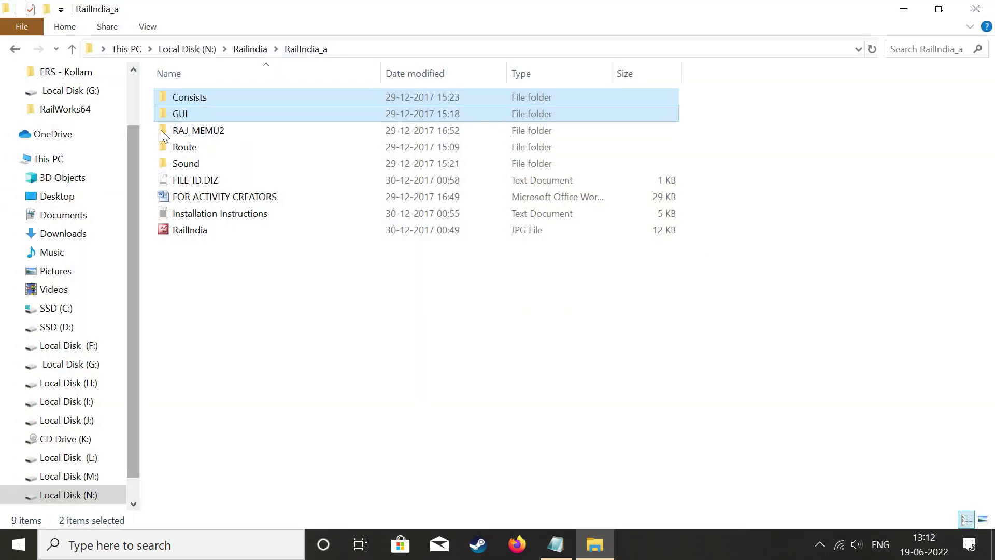
click(179, 135)
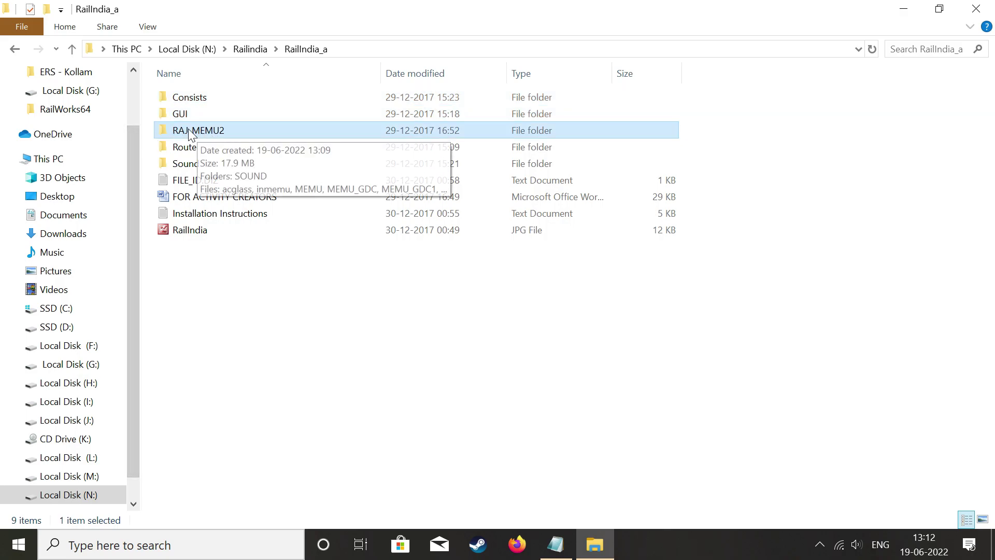
double_click(189, 129)
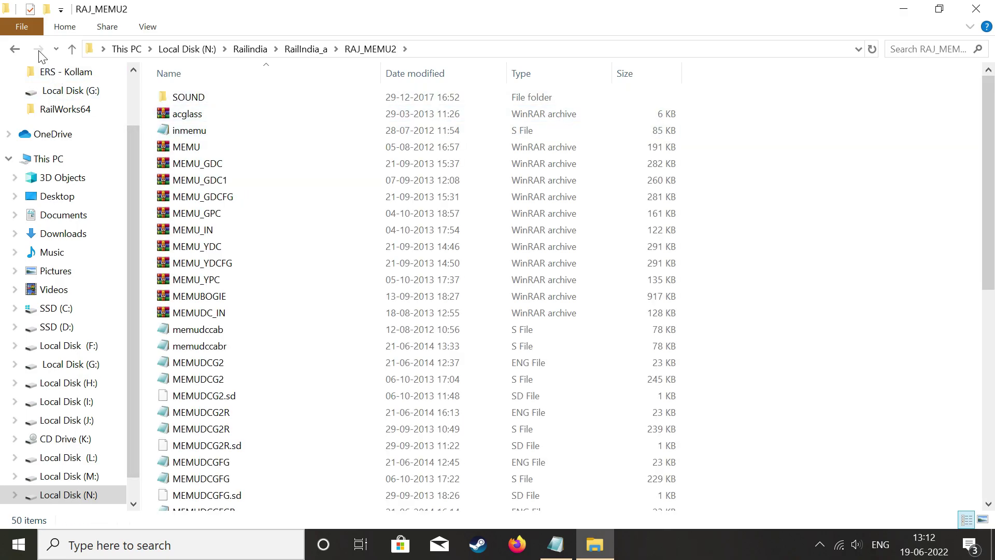
click(14, 50)
right_click(201, 130)
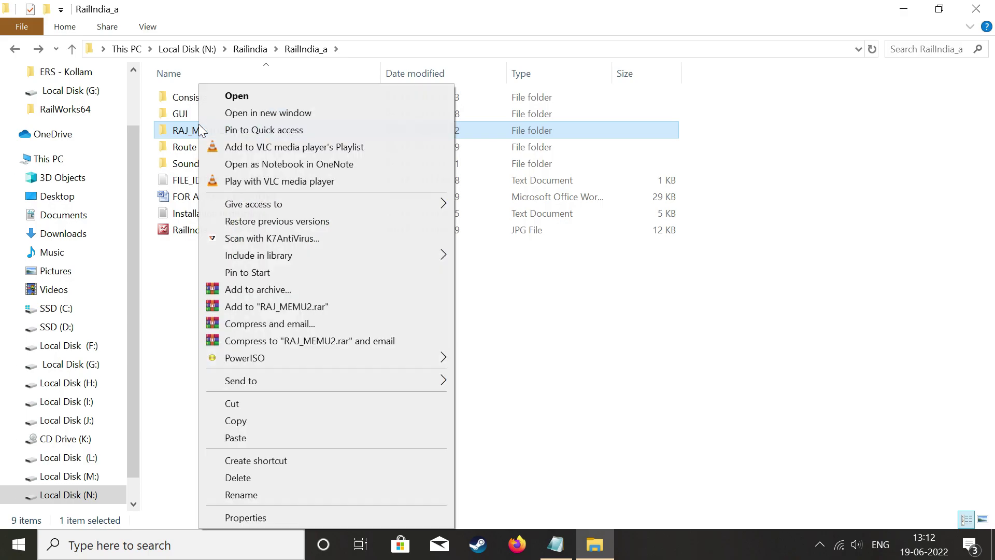
click(270, 420)
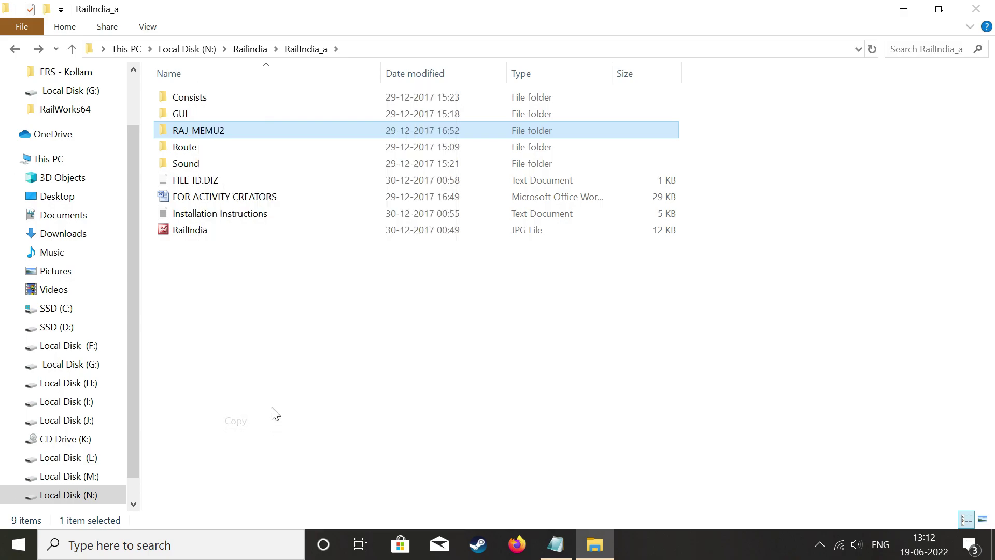
Paste RAJ_MEMU2 into Train Simulator's TRAINS\TRAINSET folder, replacing the same-named files.
click(903, 8)
right_click(201, 222)
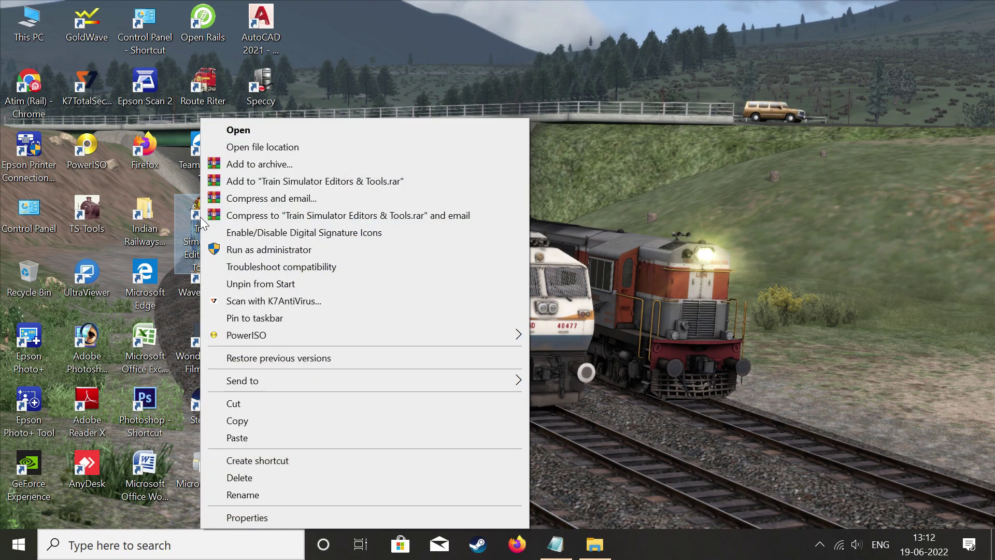
click(285, 141)
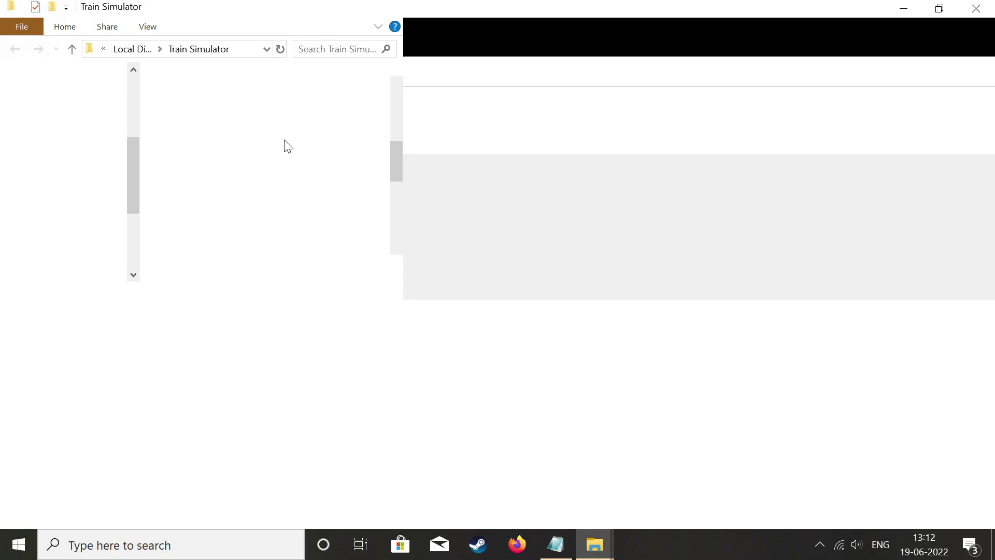
scroll(202, 274, up, 6)
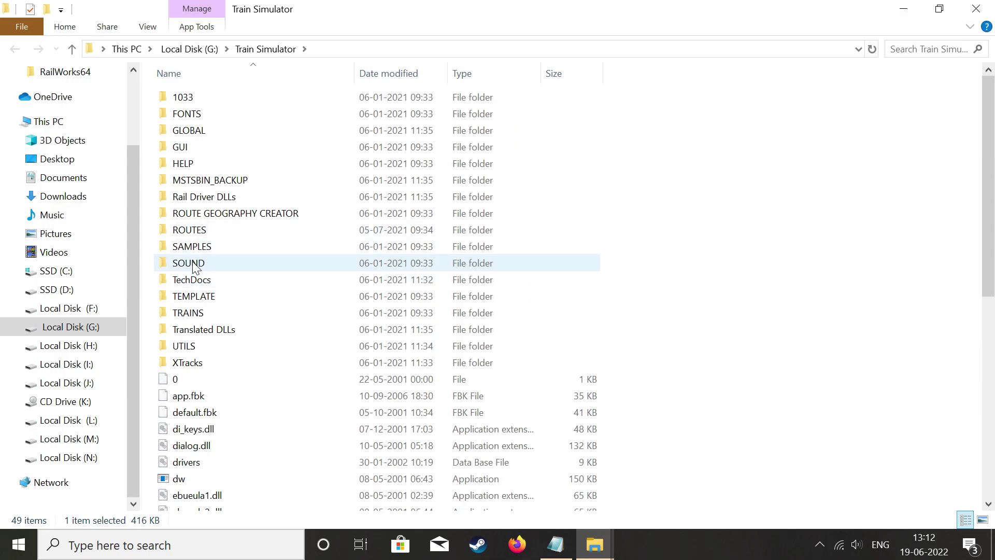
double_click(204, 309)
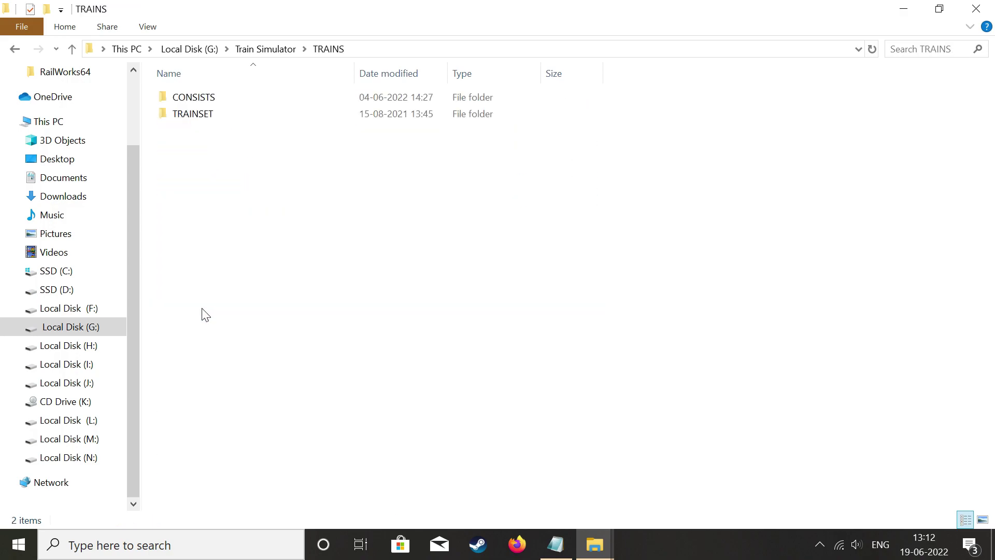
double_click(226, 116)
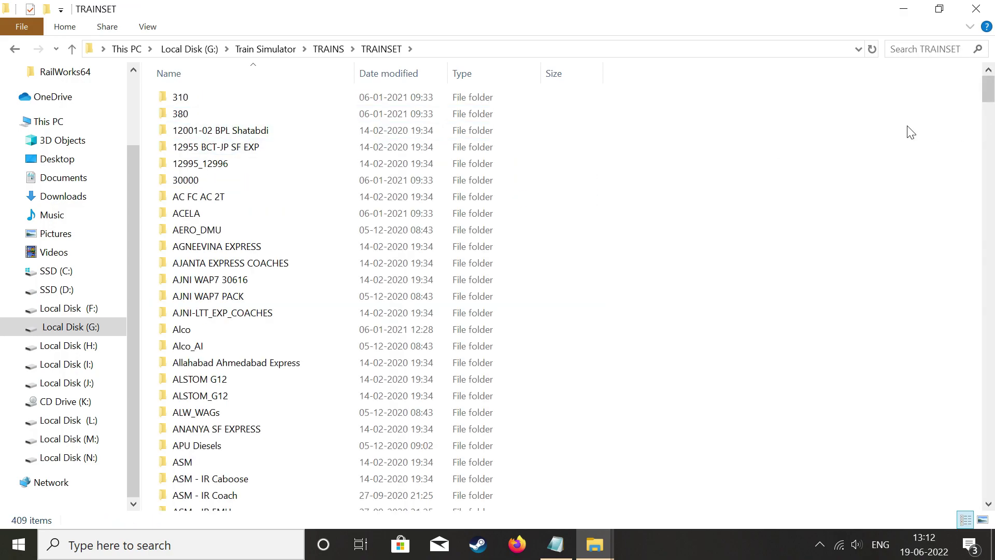
right_click(869, 138)
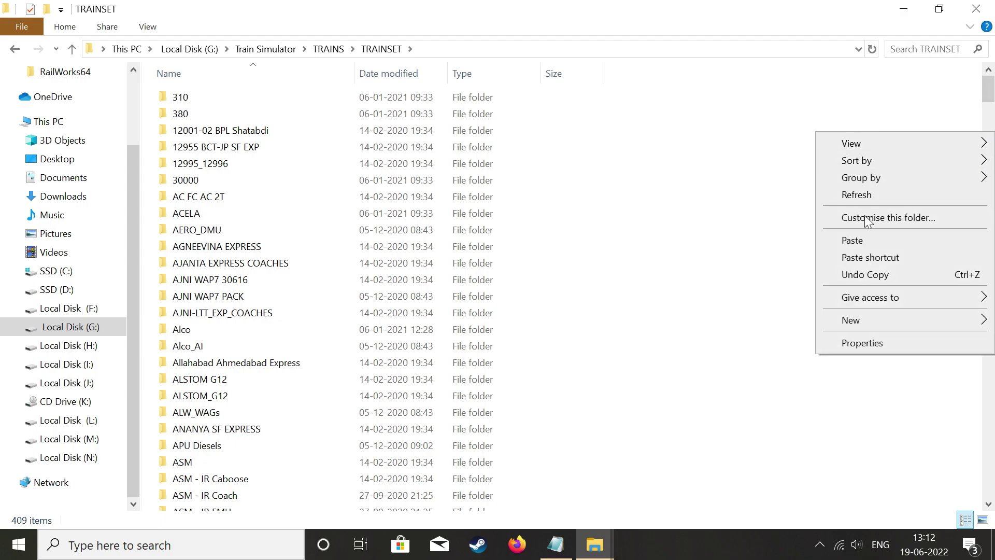
click(854, 243)
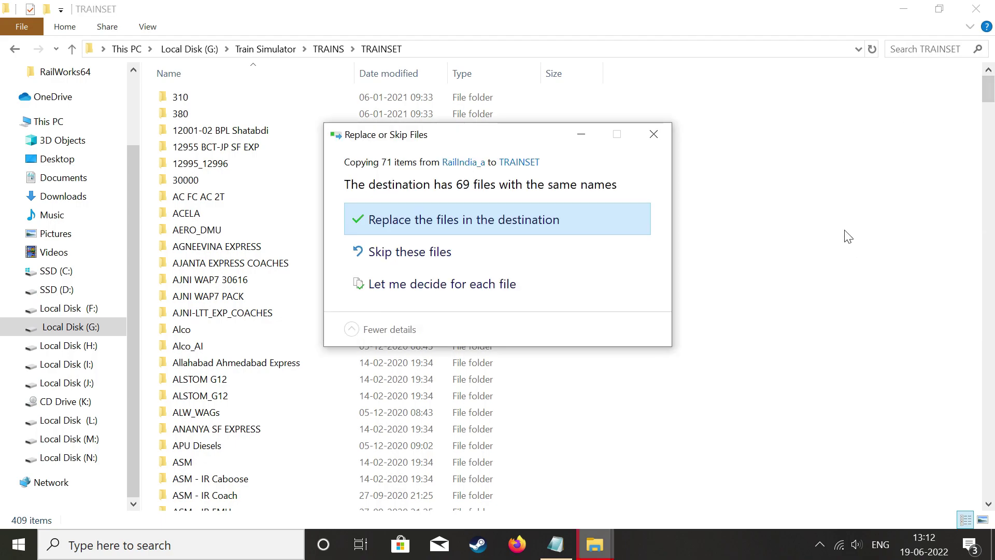
click(518, 217)
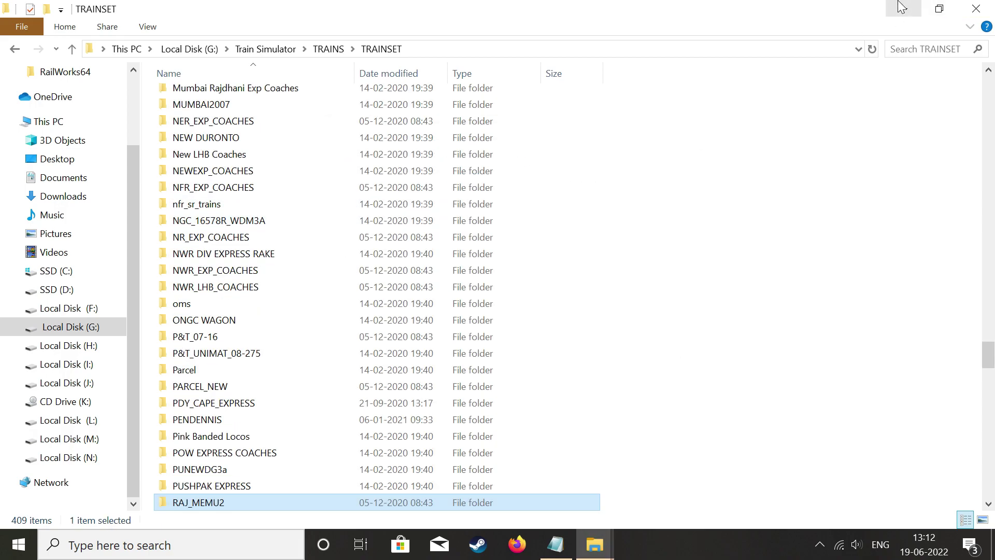
Browse RailIndia_a\Route, peek into the RailIndia route's ACTIVITIES folder, and copy the RailIndia route folder.
click(976, 9)
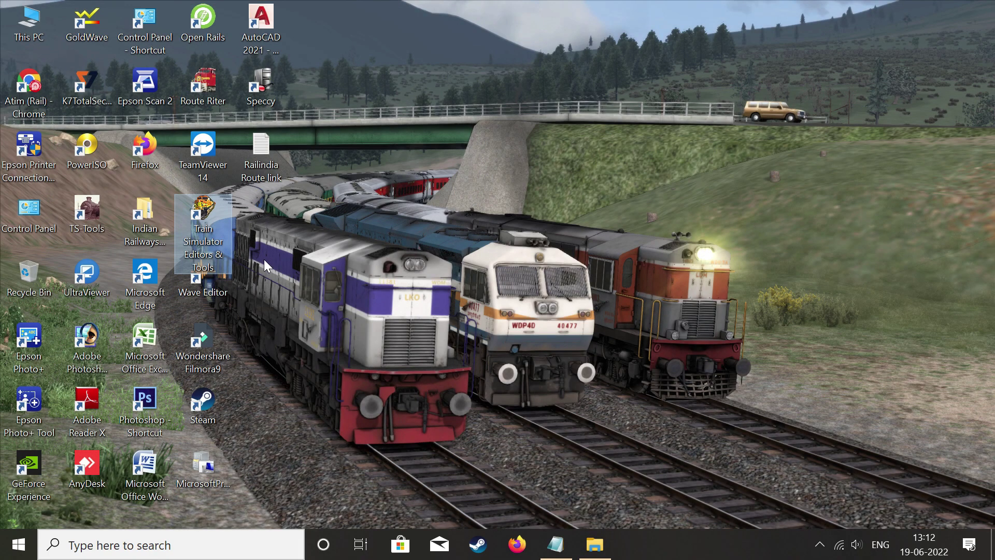
click(594, 545)
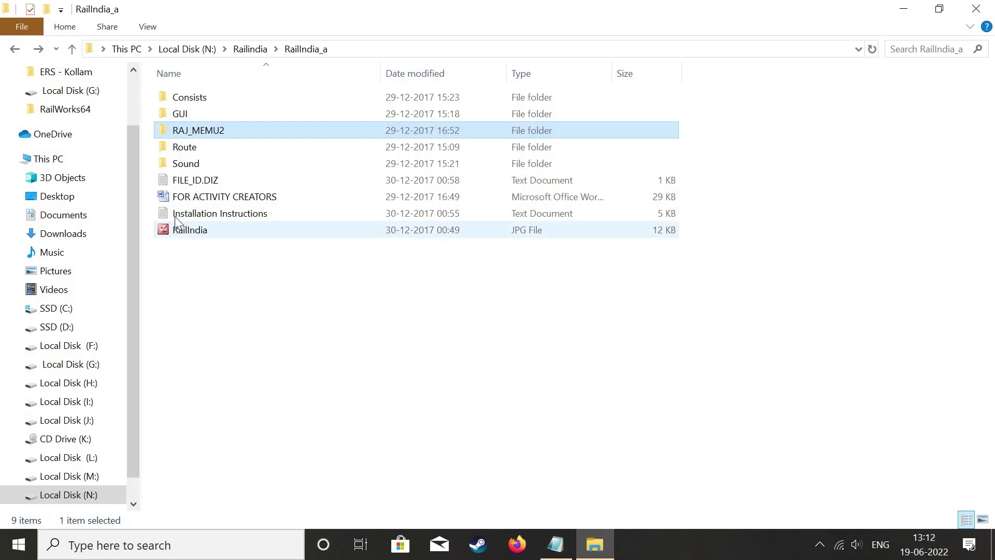
double_click(232, 144)
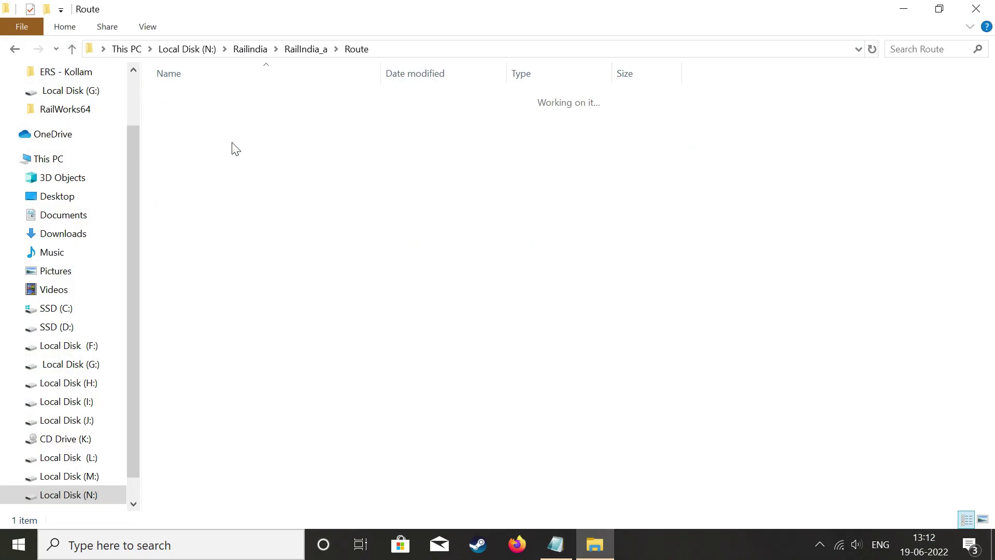
double_click(223, 104)
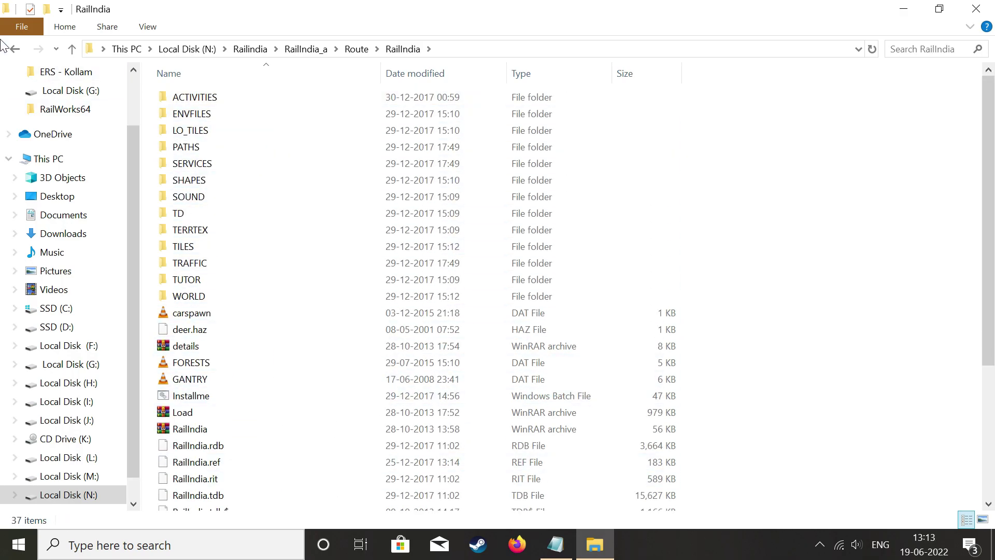
double_click(207, 98)
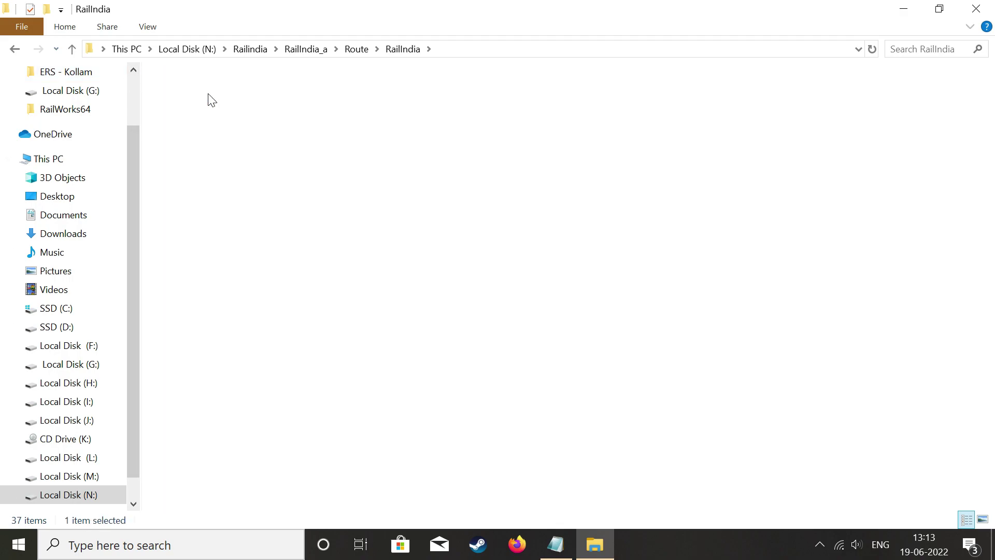
click(14, 49)
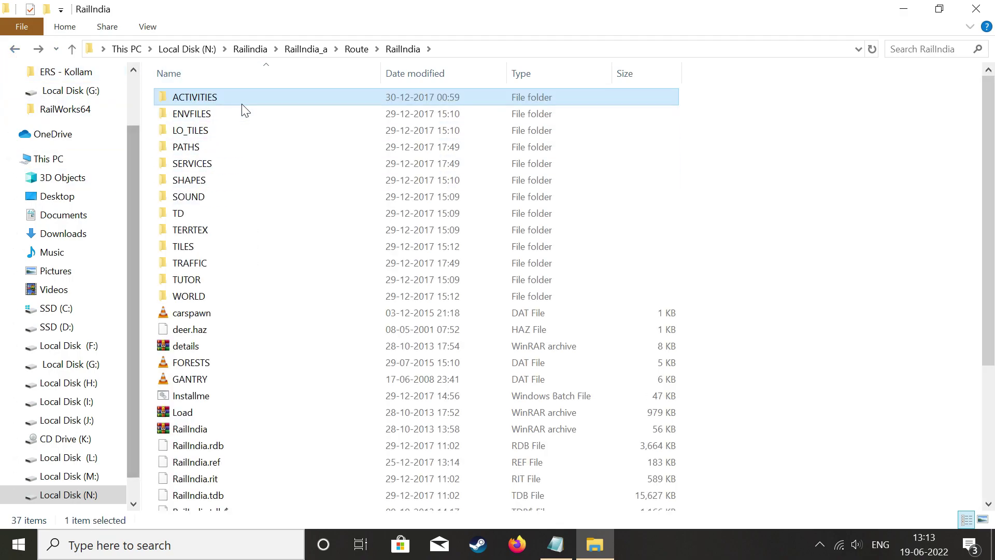
click(14, 49)
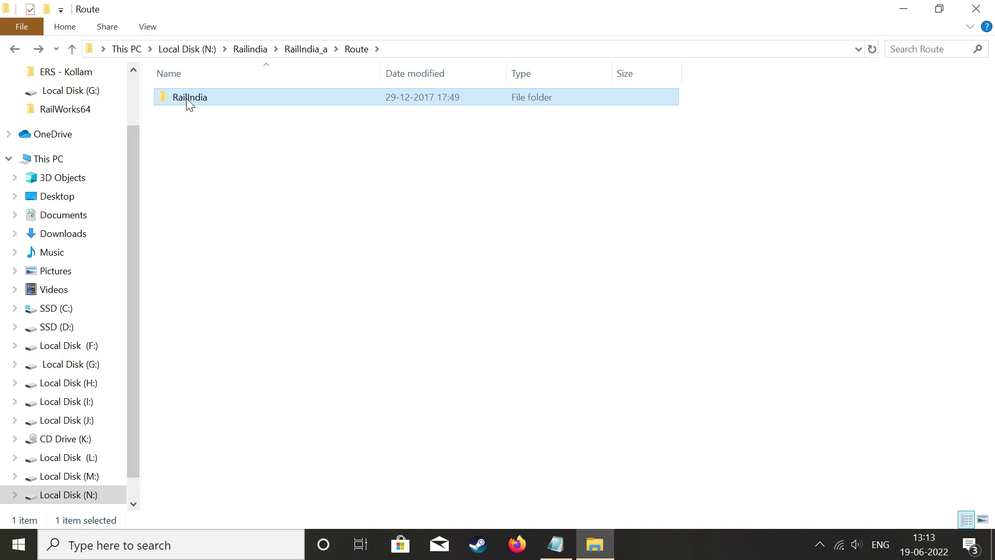
right_click(201, 98)
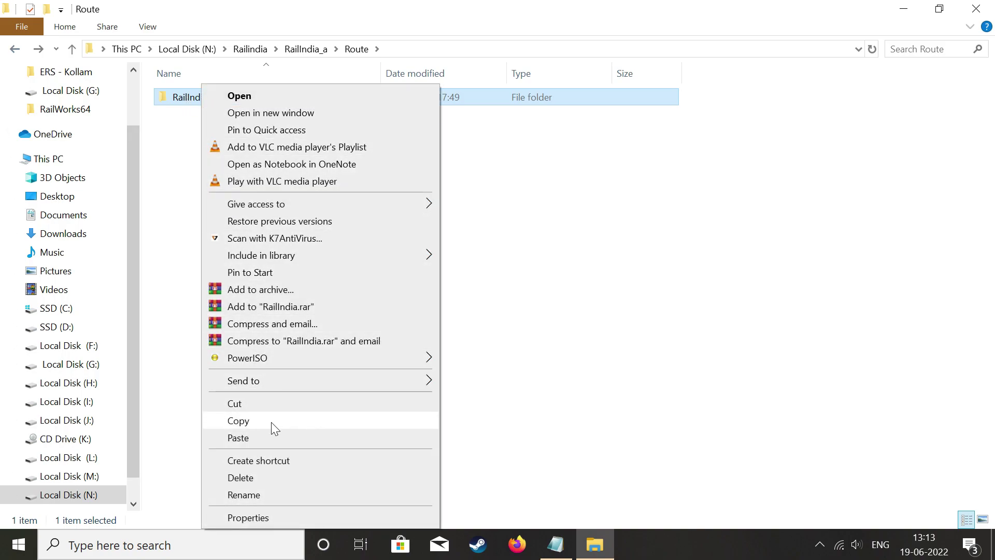
click(284, 419)
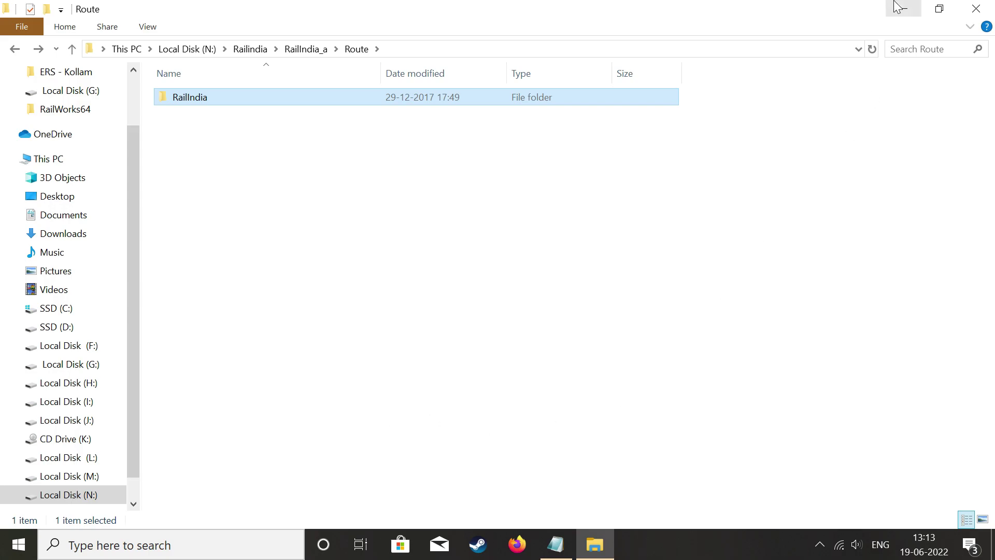
click(899, 6)
Paste the RailIndia route into Train Simulator's ROUTES folder, skipping existing files, then return to Train Simulator.
right_click(196, 214)
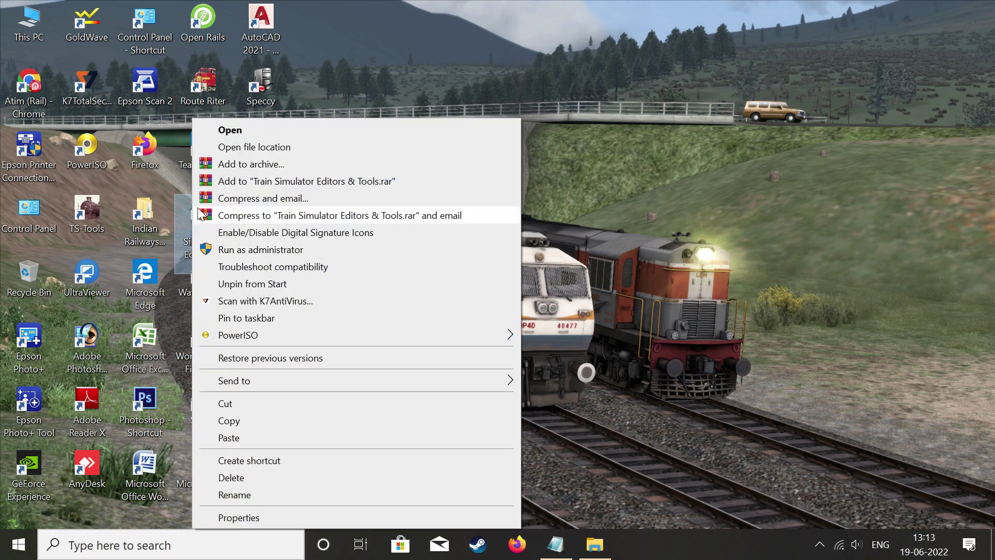
click(264, 149)
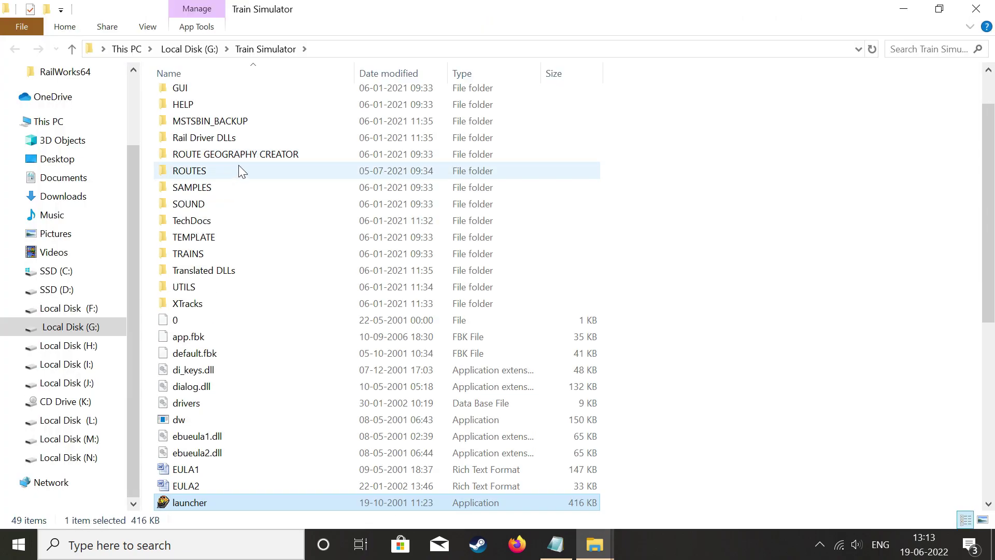
double_click(213, 173)
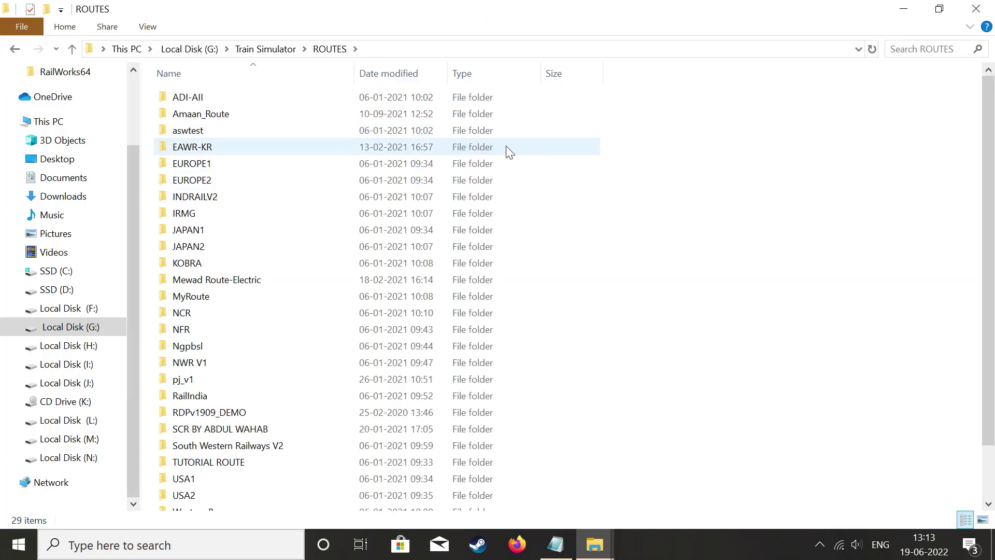
right_click(725, 165)
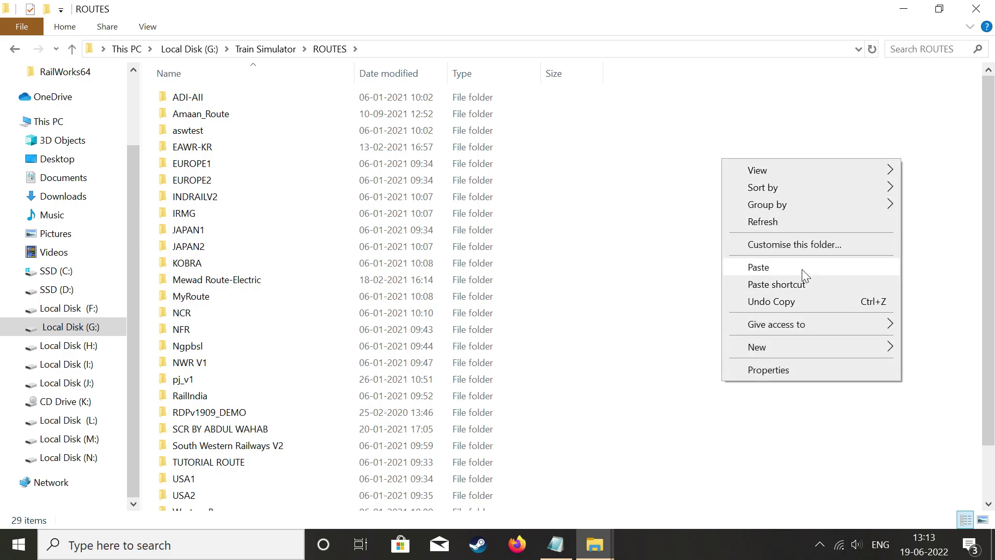
click(769, 269)
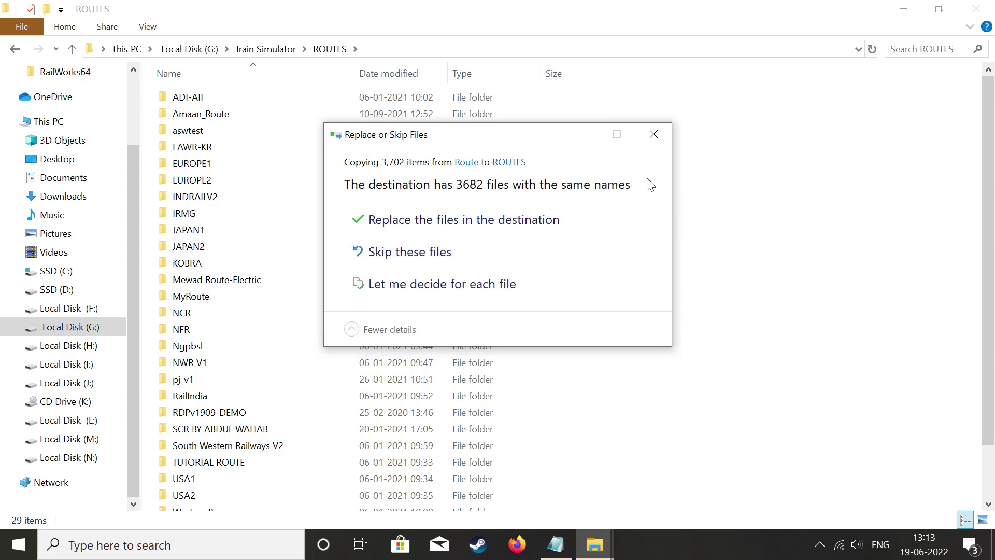
click(461, 262)
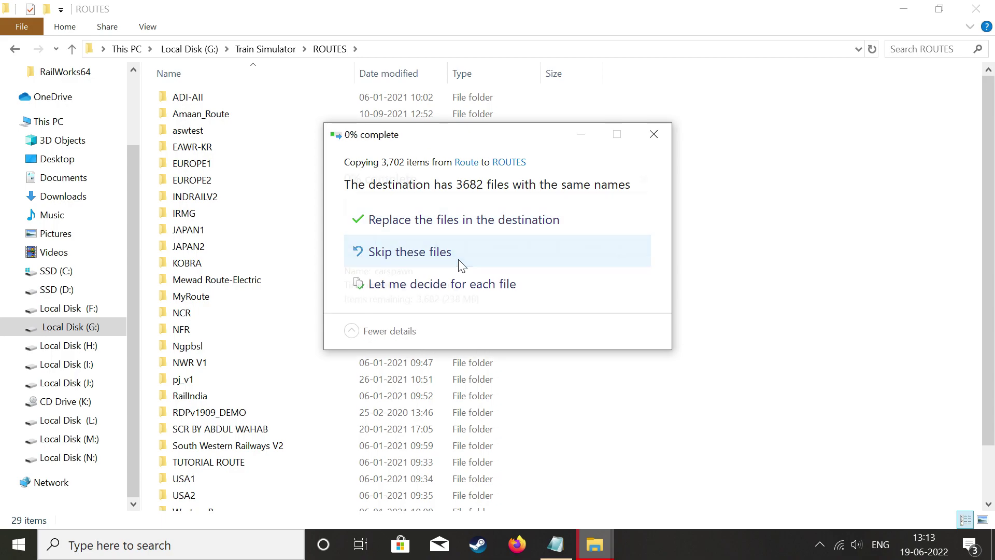
click(653, 136)
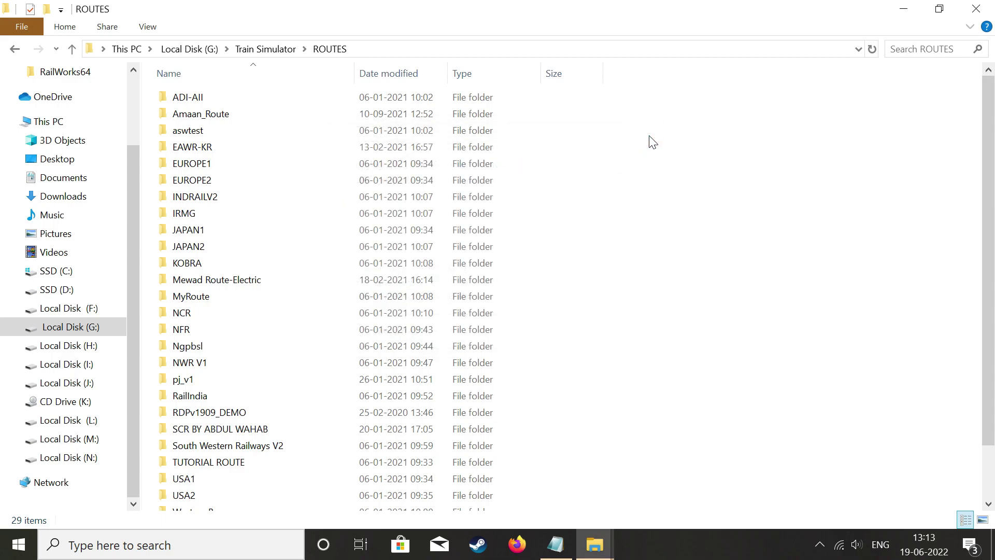
click(14, 49)
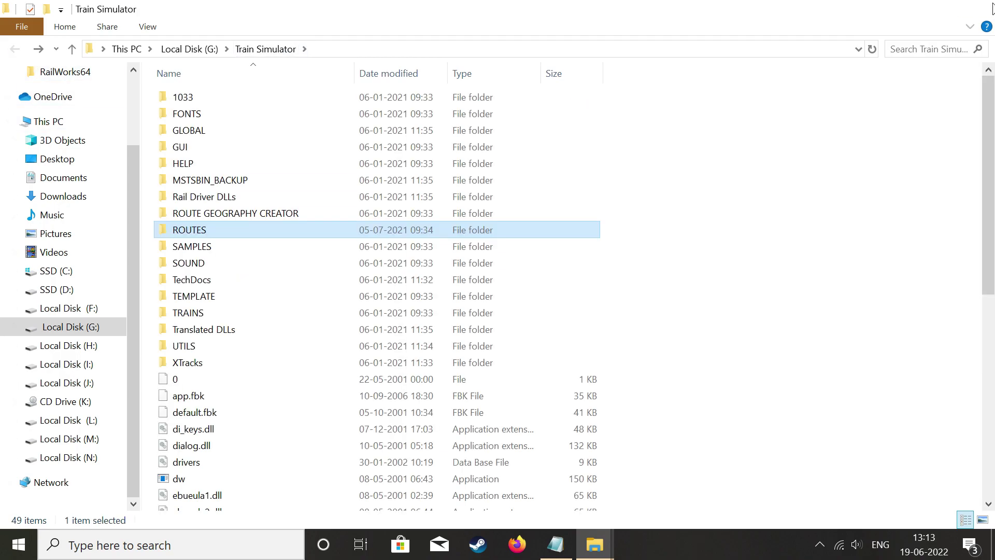
Close the Train Simulator folder and return to the RailIndia_a folder in the Route window.
click(976, 9)
mouse_move(596, 547)
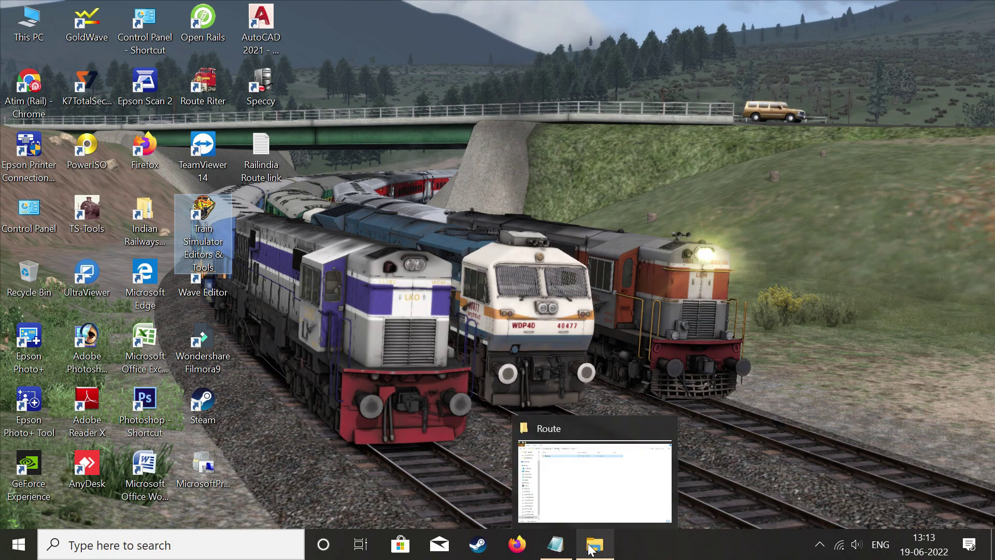
click(589, 483)
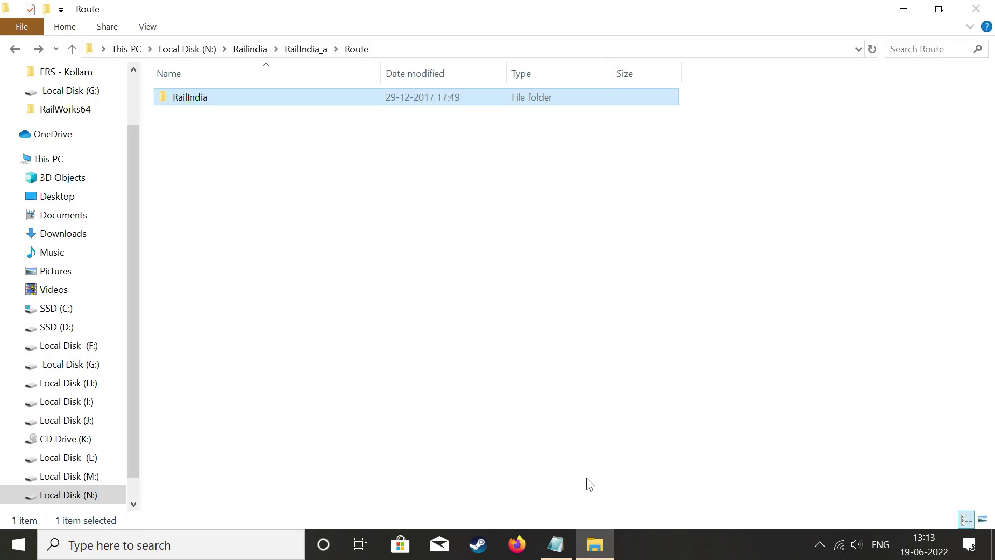
double_click(176, 96)
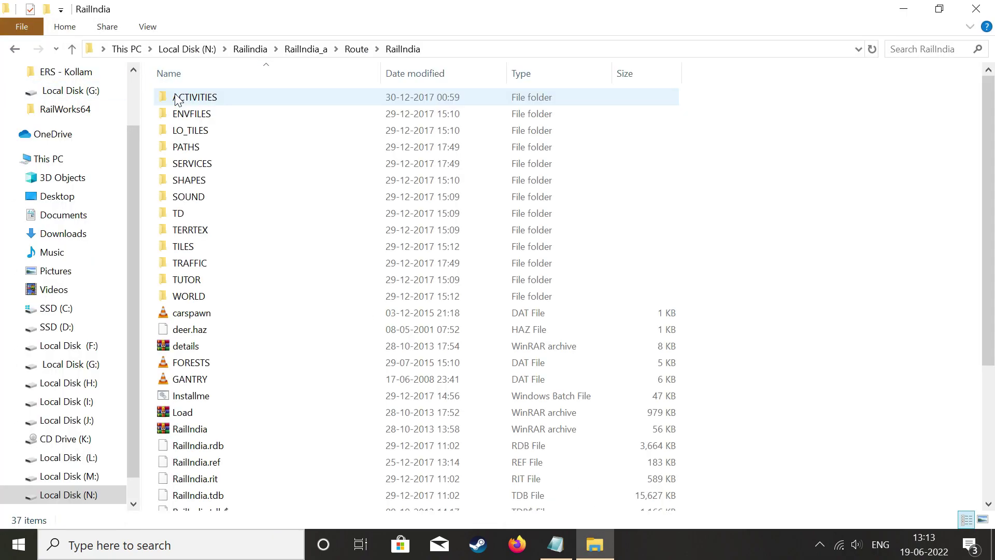
click(14, 49)
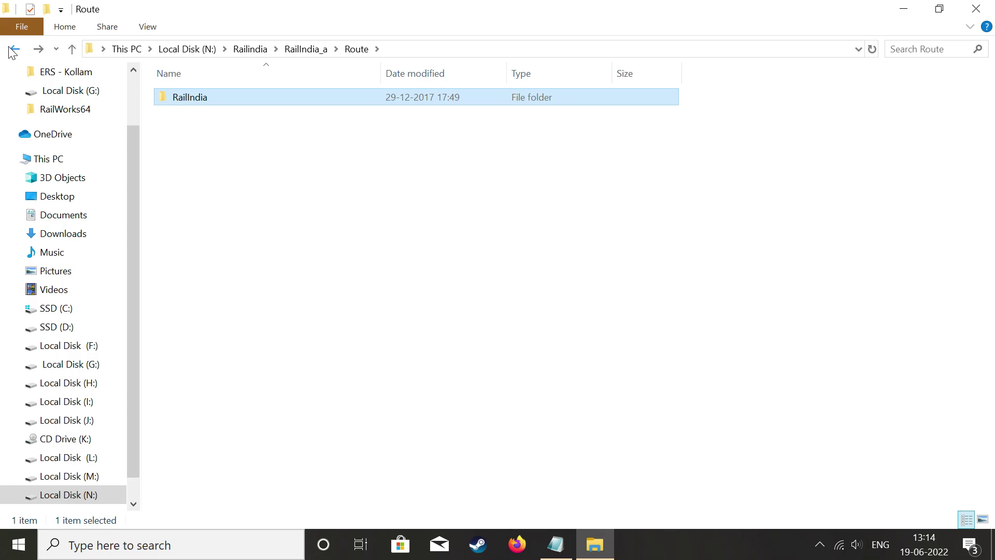
click(13, 49)
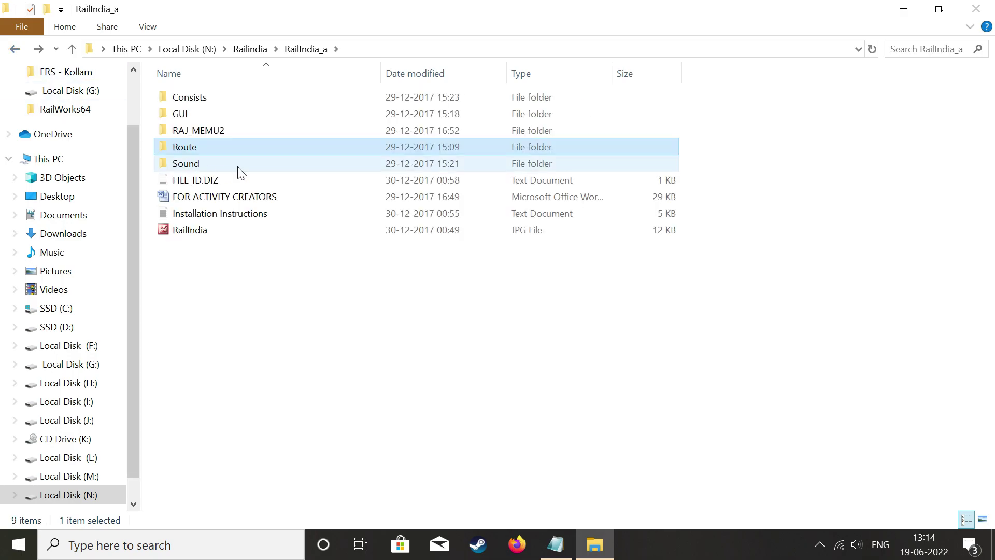
Check the Sound folder's contents, copy the Sound folder, and minimize Explorer.
double_click(279, 166)
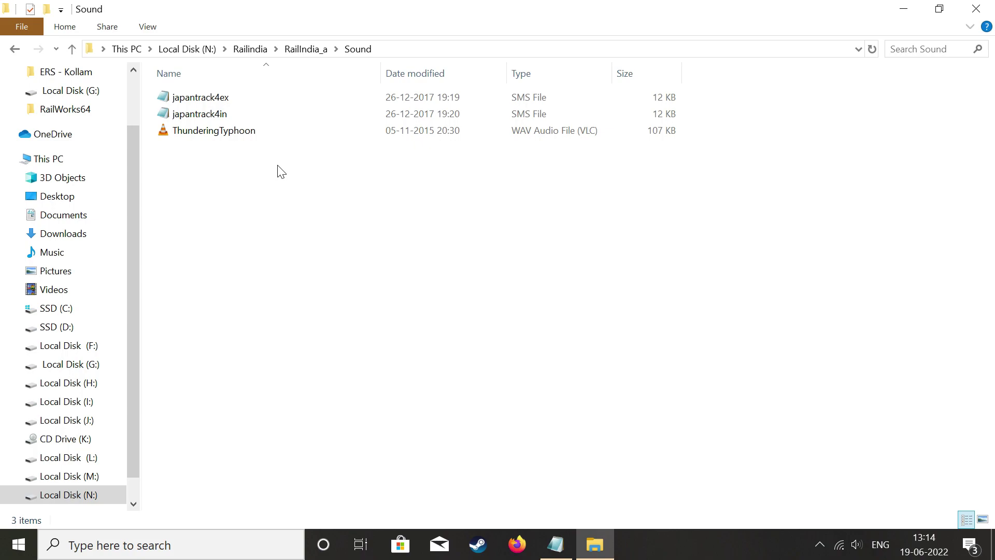
click(14, 48)
right_click(216, 162)
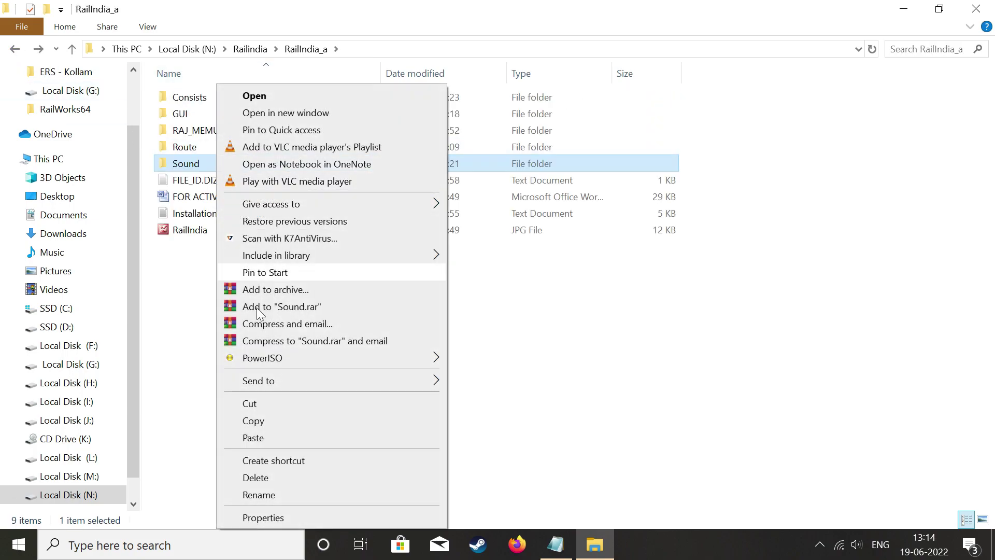
click(272, 421)
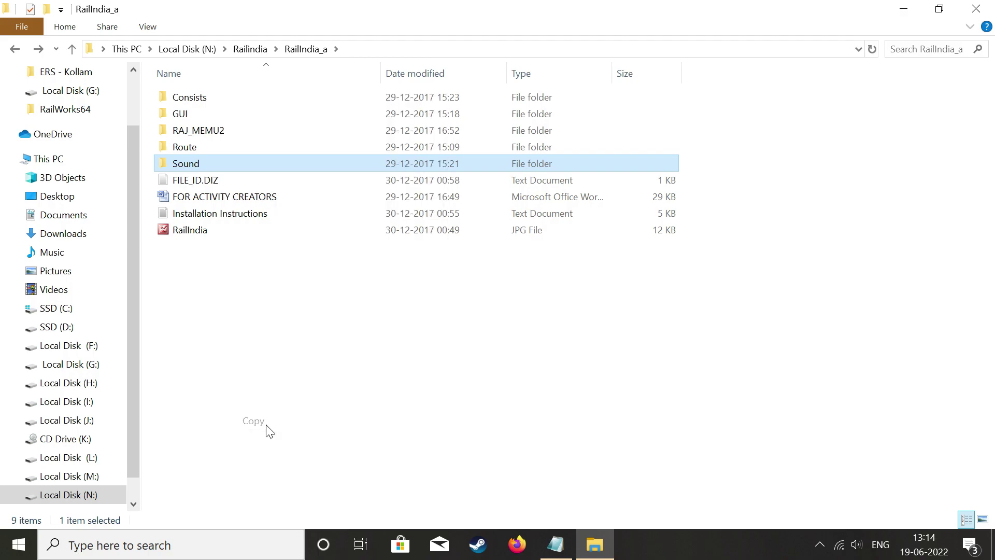
click(894, 11)
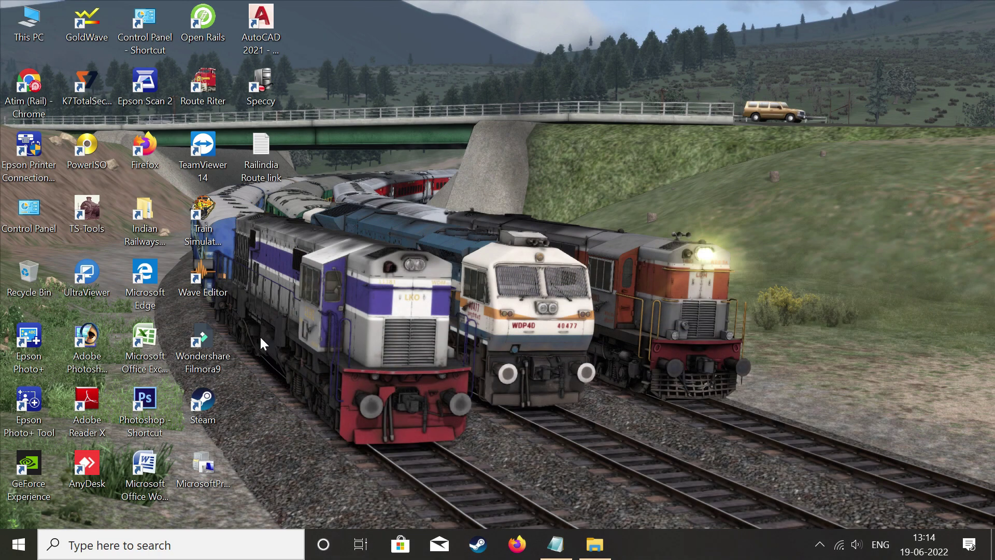
Paste the Sound files into the Train Simulator install folder, replacing the existing files.
right_click(209, 212)
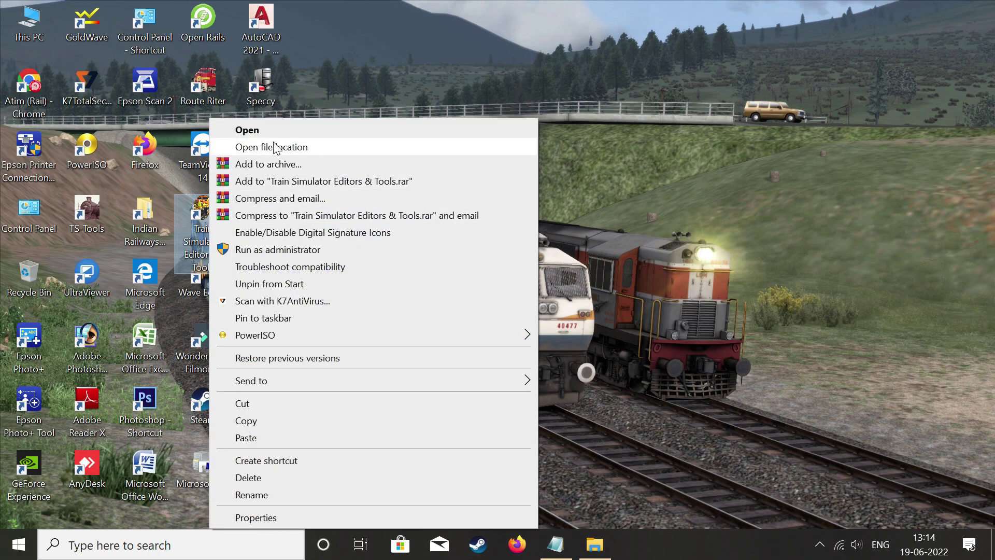
click(265, 147)
scroll(212, 247, up, 4)
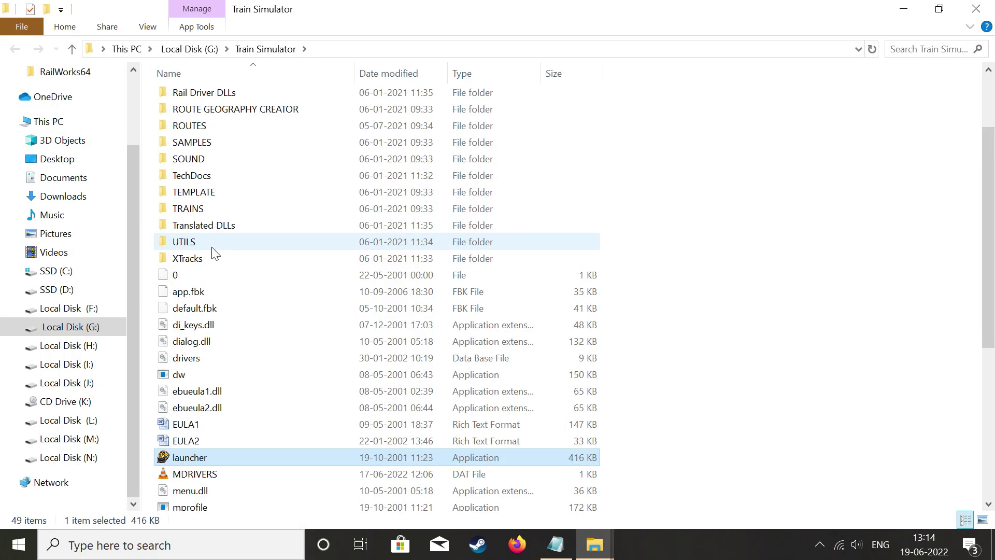
right_click(866, 158)
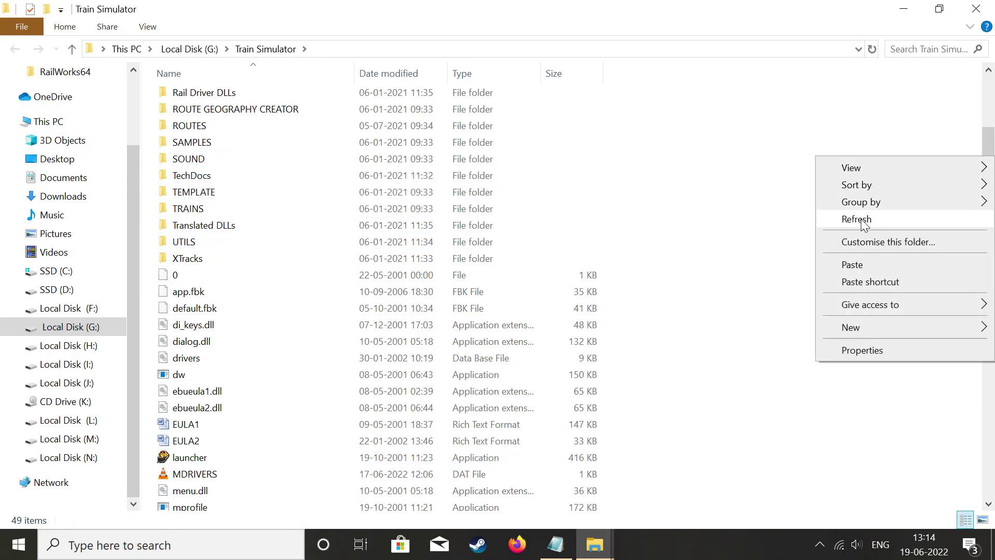
click(856, 268)
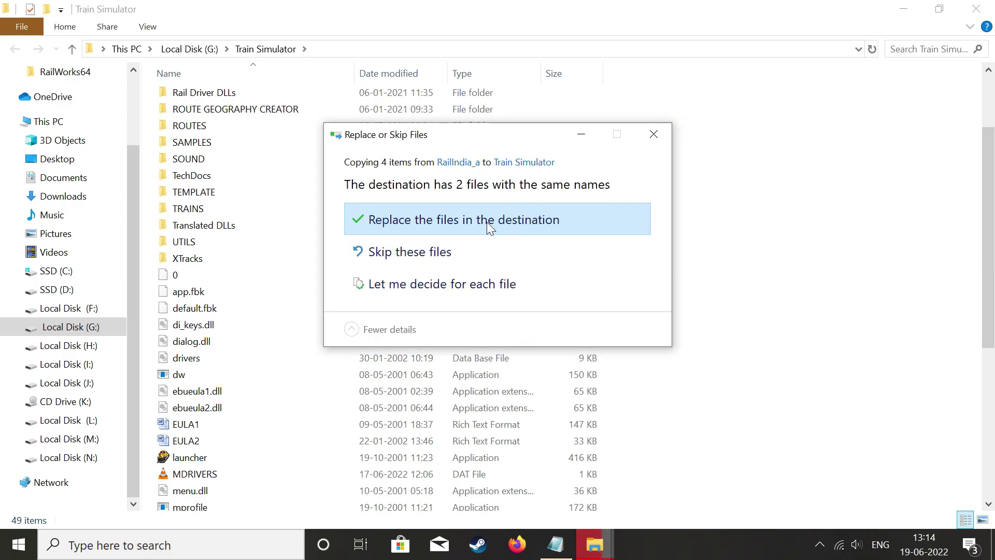
click(508, 221)
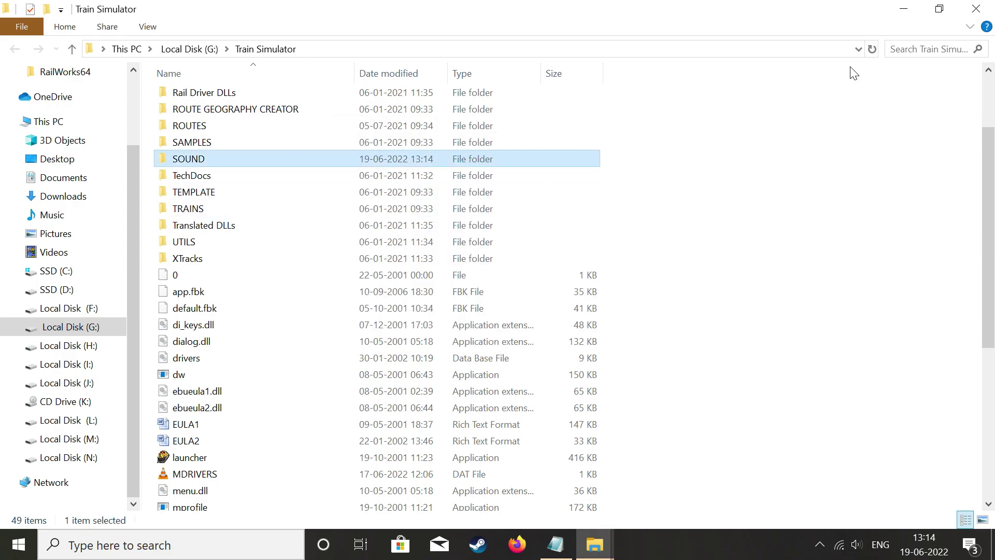
Close the Train Simulator folder and restore RailIndia_a, briefly selecting the Consists-to-Route folders.
click(976, 9)
mouse_move(600, 554)
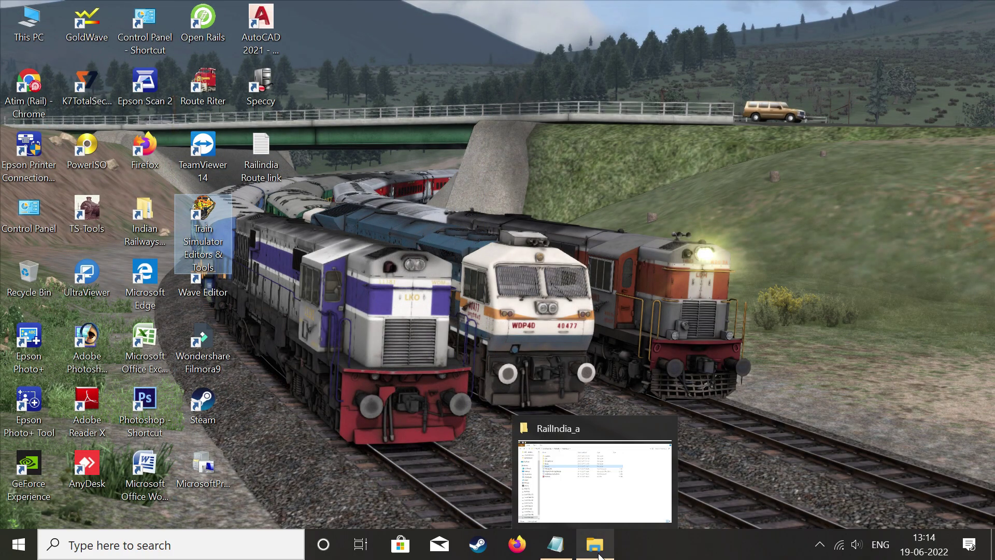
click(586, 485)
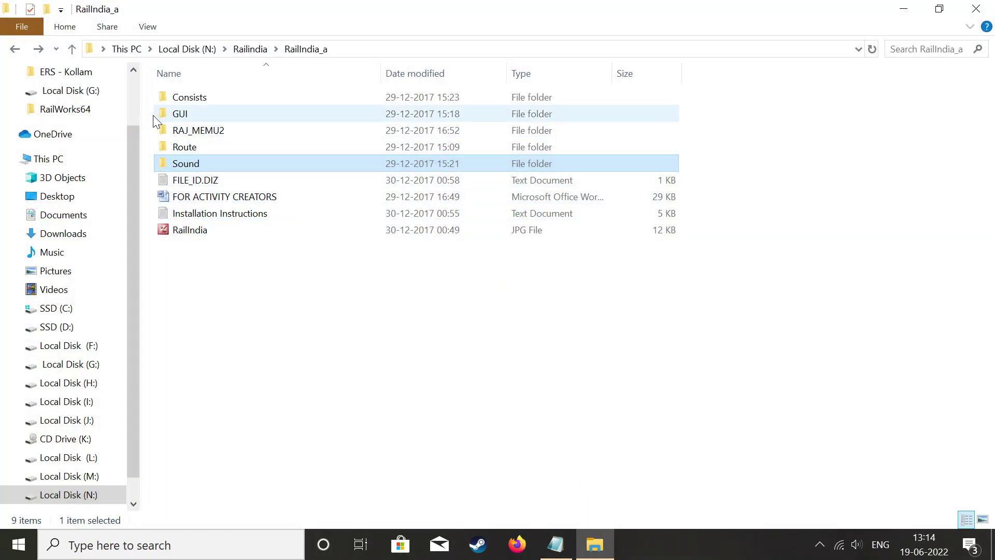
drag(153, 92, 245, 148)
drag(240, 126, 268, 153)
click(271, 258)
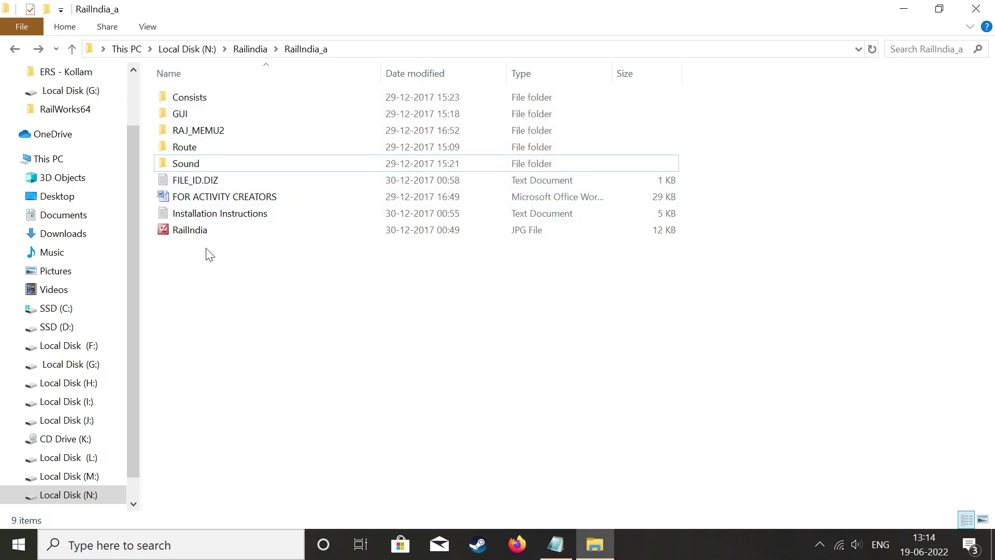
Copy the TEXTURES folder from RailIndia_b and go to the desktop.
click(15, 50)
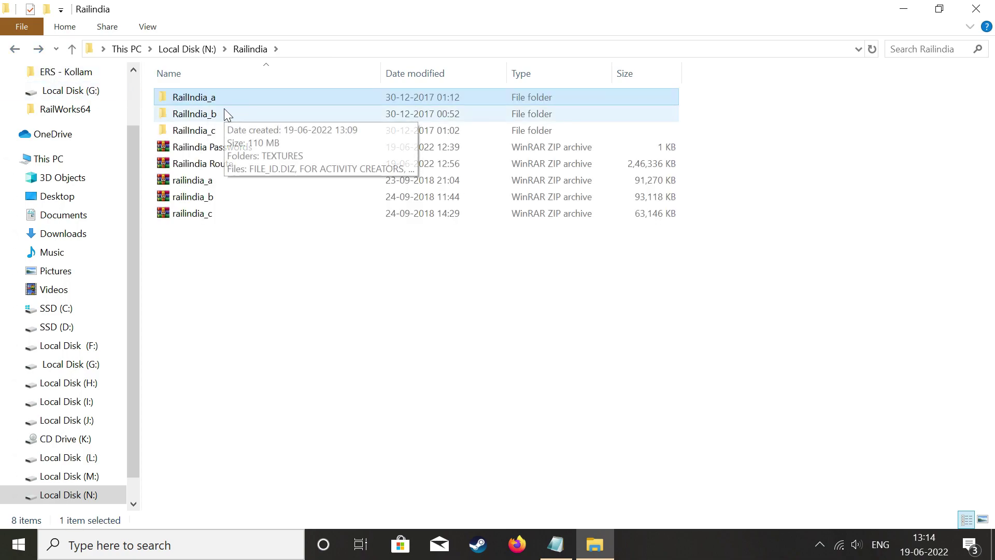
double_click(225, 113)
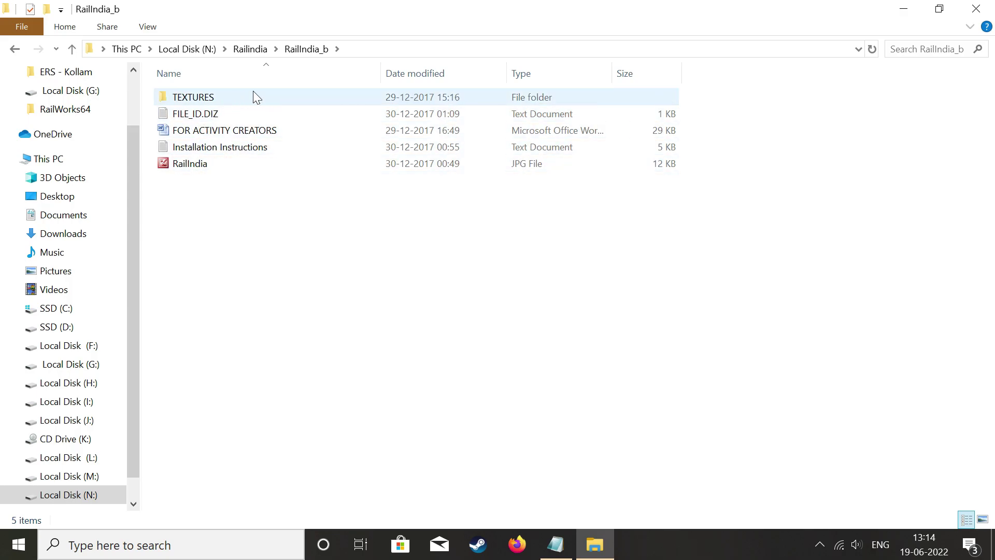
double_click(238, 97)
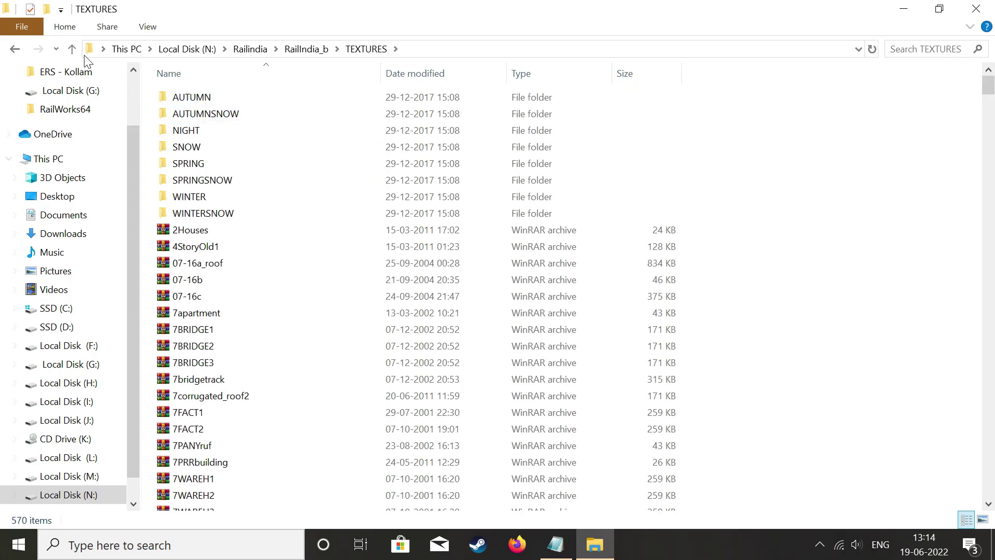
click(15, 49)
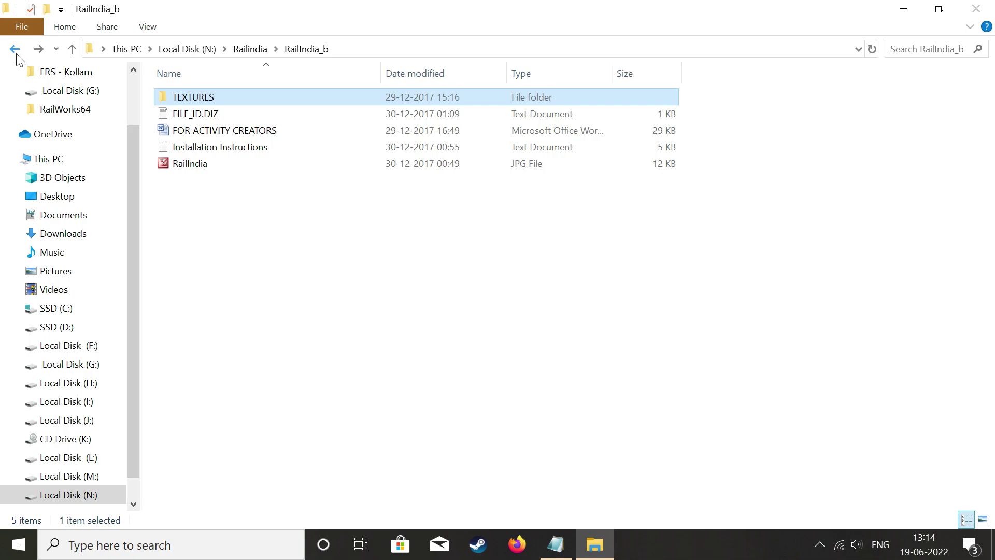
right_click(215, 99)
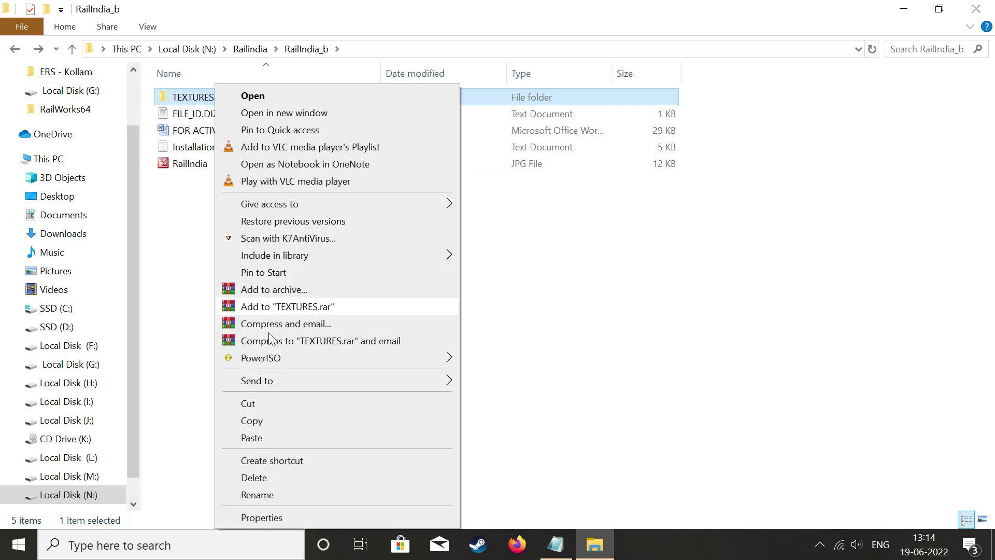
click(291, 421)
key(super+d)
Paste TEXTURES into Train Simulator\ROUTES\RailIndia, skipping the existing files, then minimize Explorer.
right_click(198, 228)
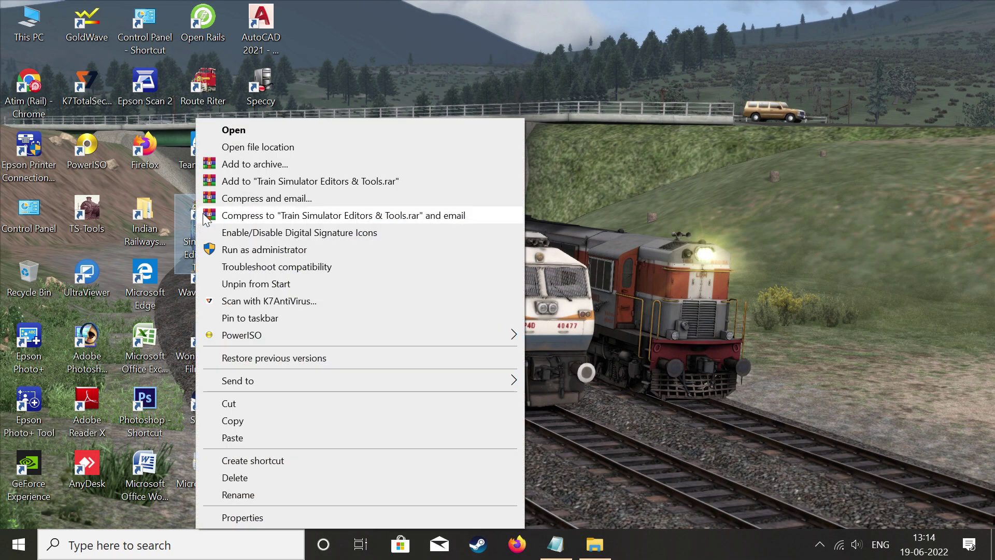
click(266, 148)
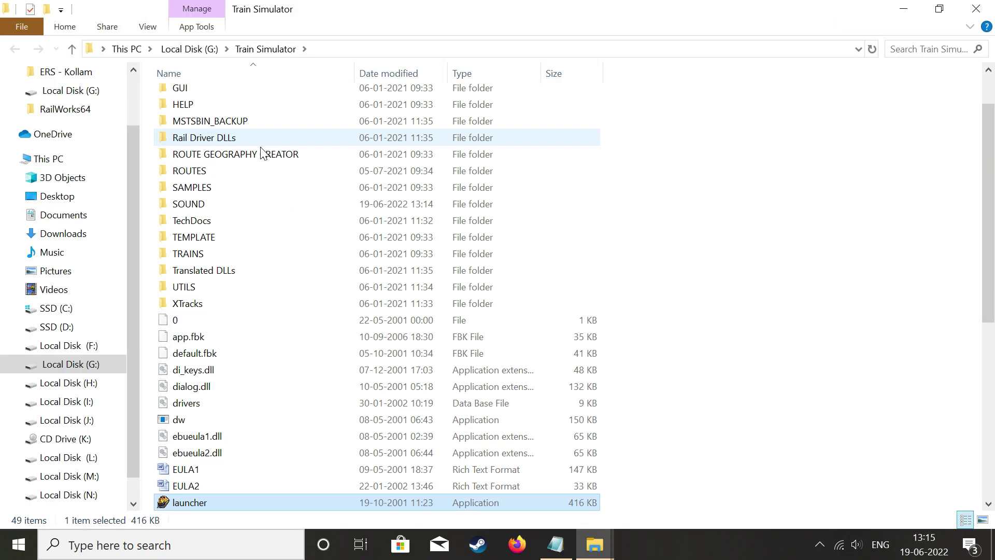
double_click(222, 171)
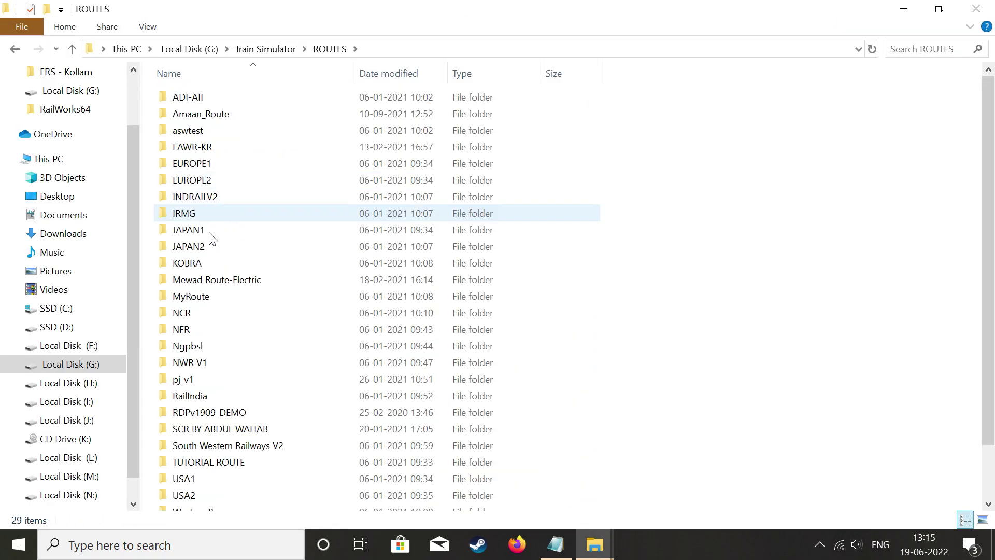
scroll(247, 139, down, 2)
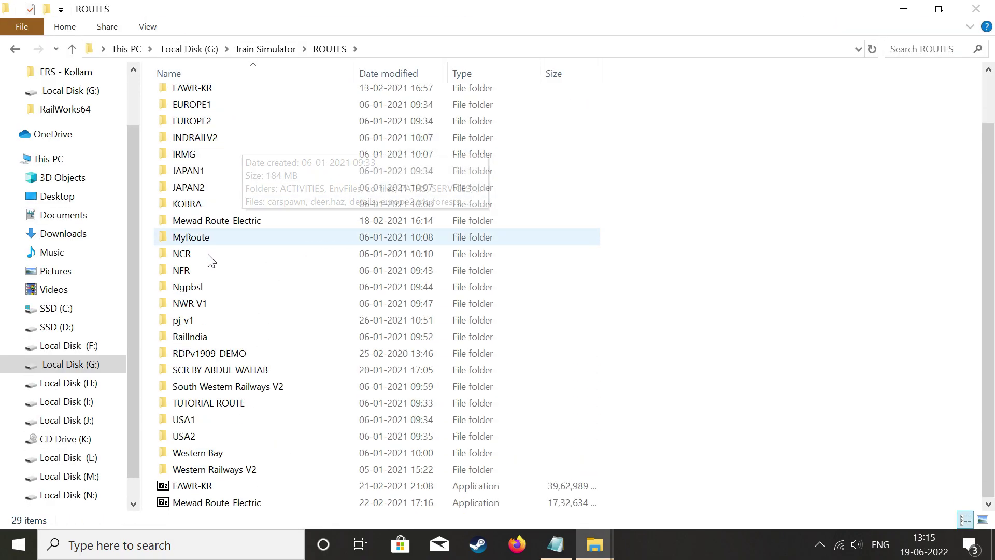
double_click(242, 338)
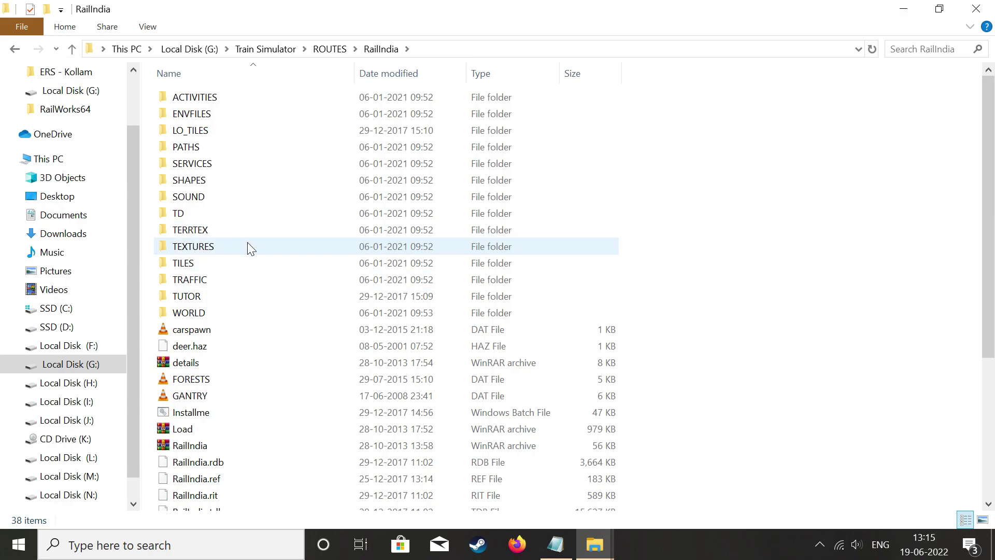
right_click(888, 205)
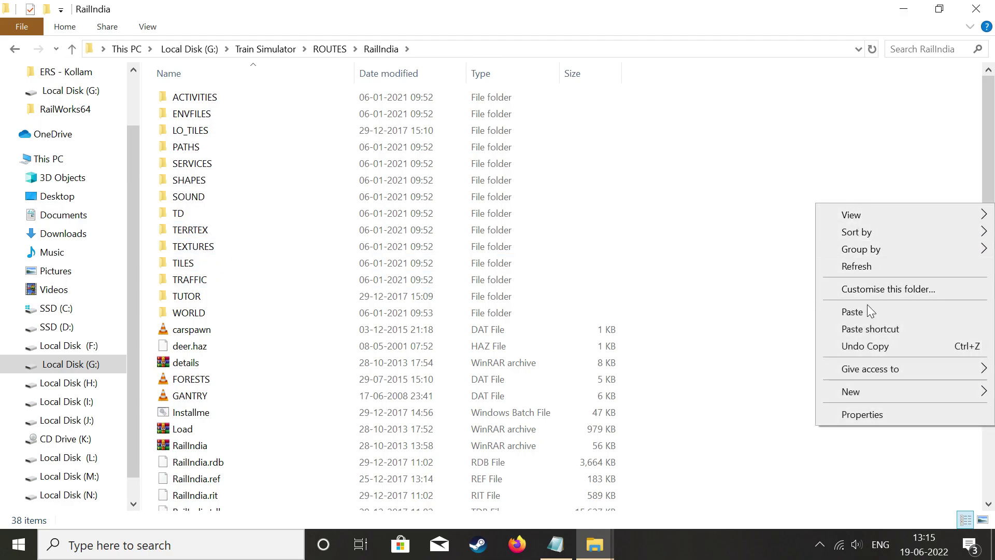
click(853, 314)
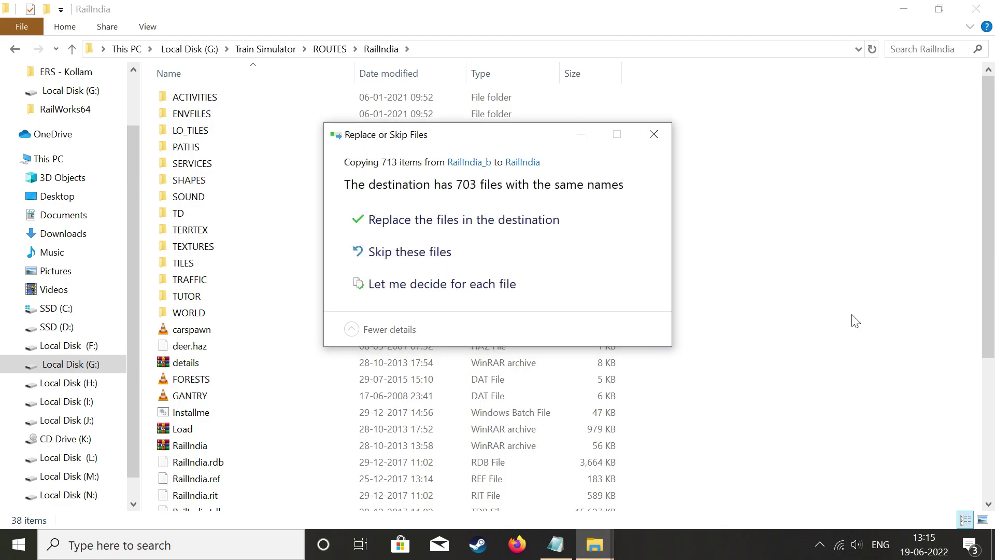
click(449, 253)
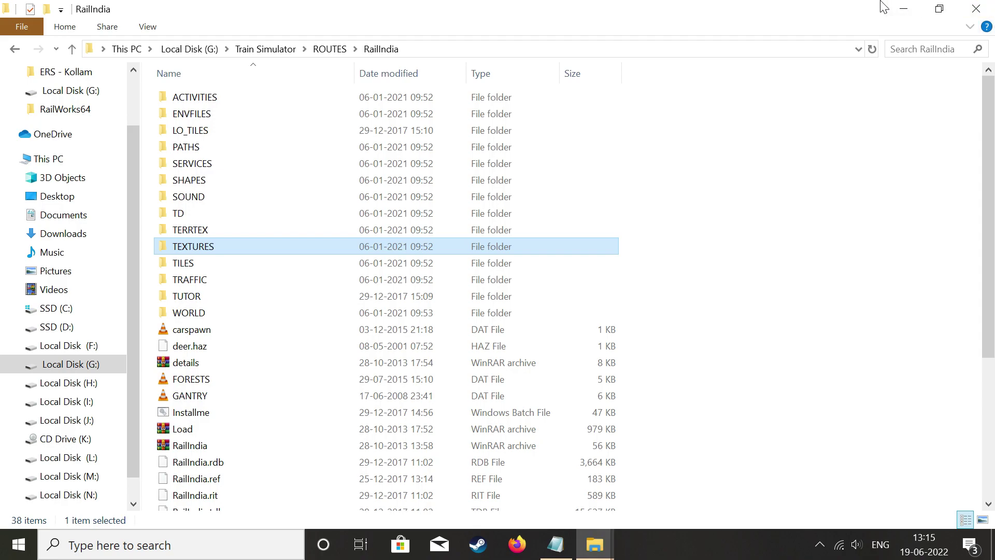
click(905, 9)
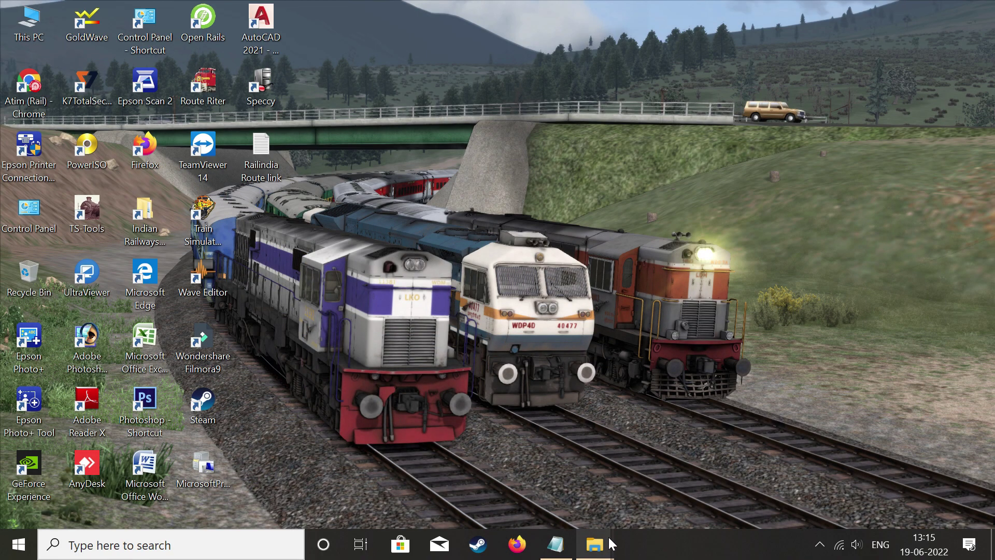
Navigate from RailIndia_b to the RailIndia_c Textures_remaining folder.
mouse_move(596, 544)
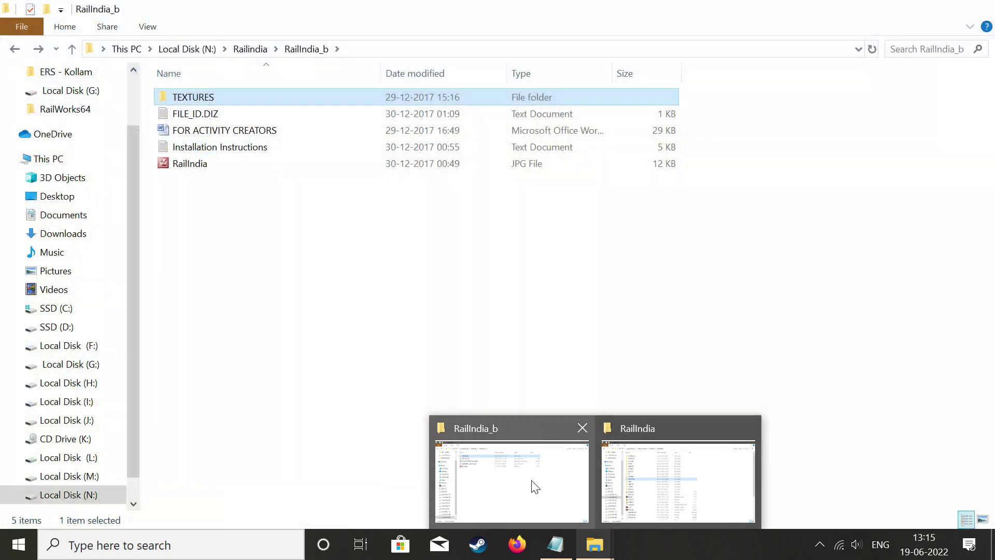
click(535, 487)
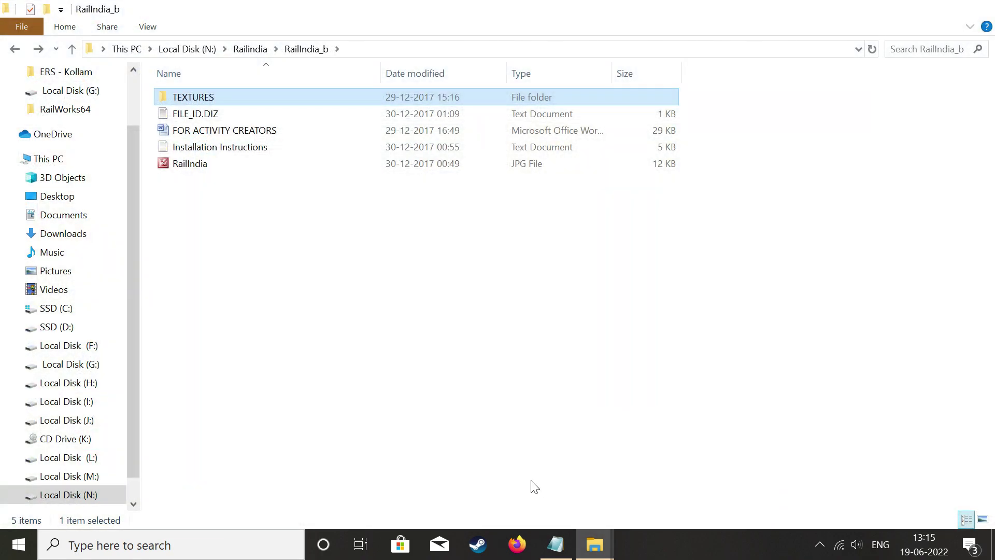
click(15, 49)
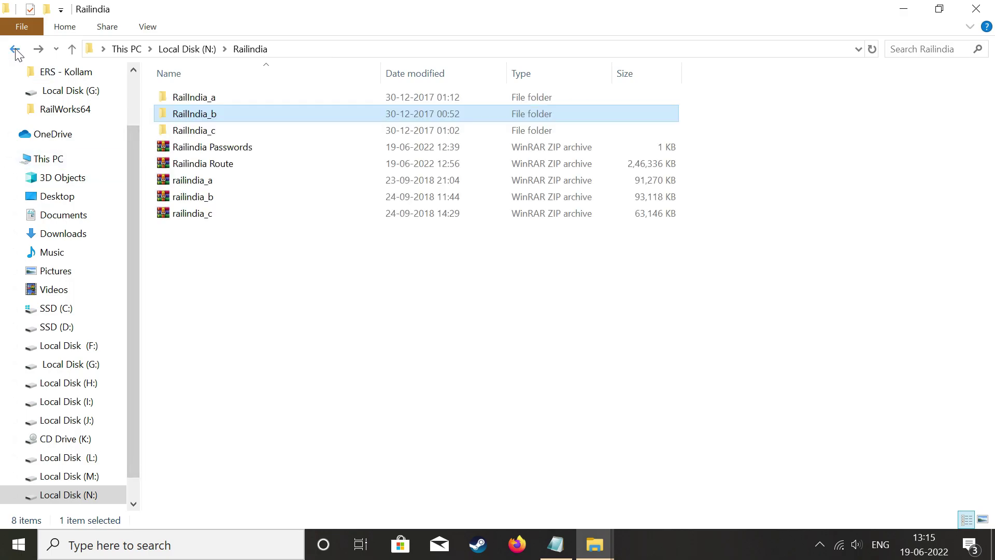
click(228, 130)
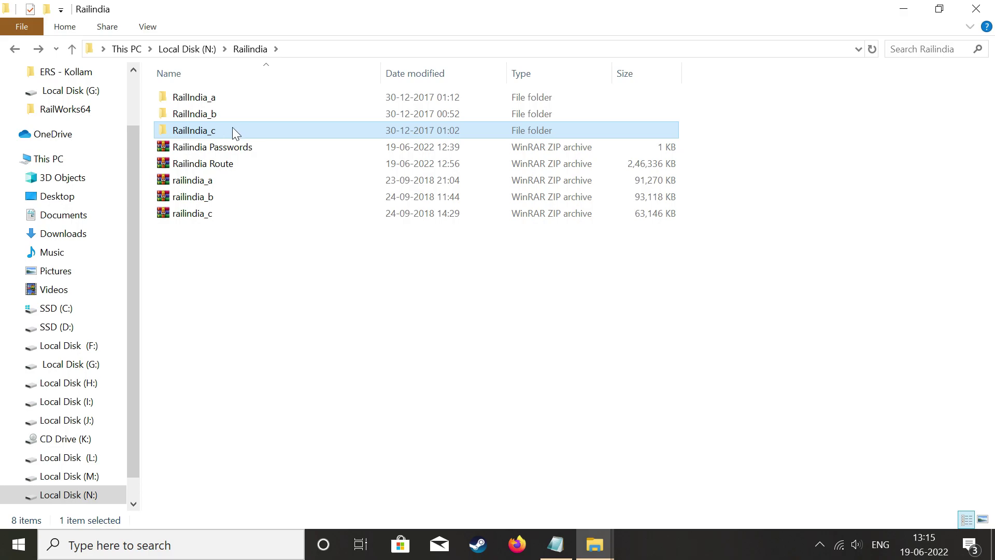
double_click(221, 130)
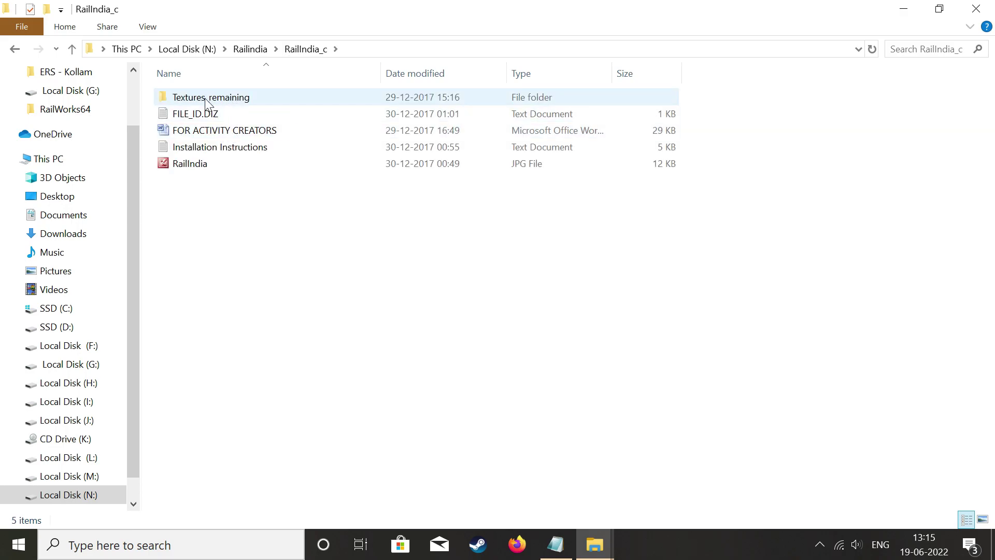
double_click(247, 99)
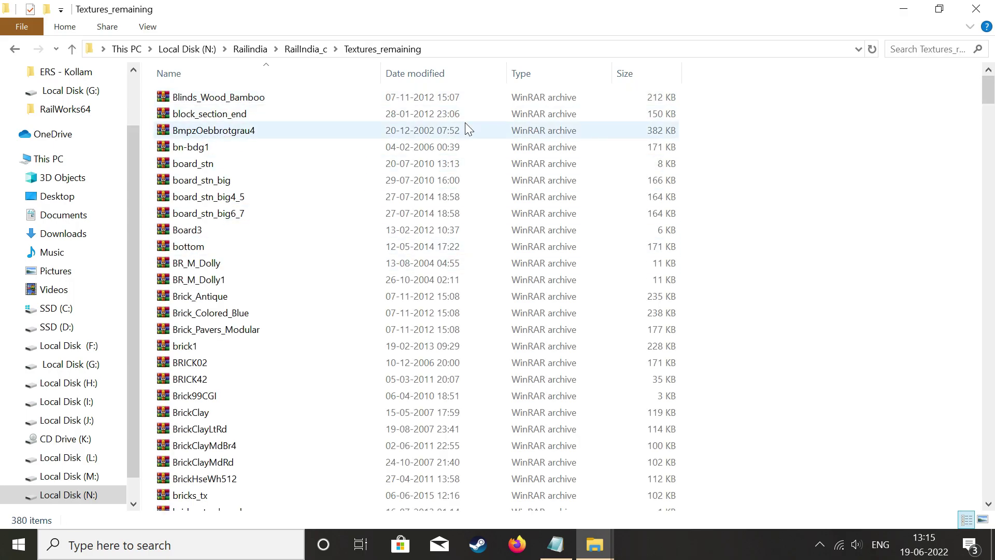
scroll(569, 212, down, 13)
scroll(570, 213, up, 13)
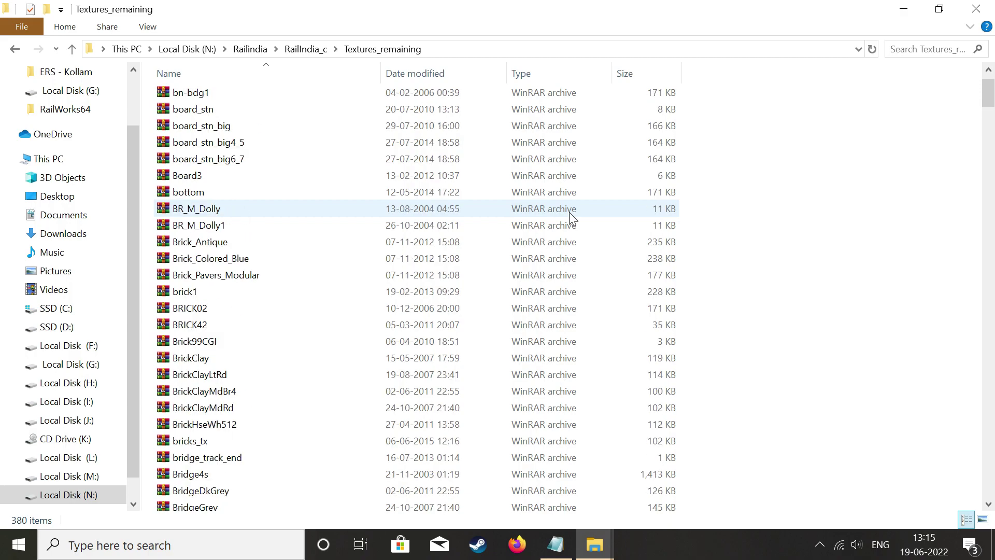
Select and copy all 380 Textures_remaining archives, then minimize Explorer.
right_click(810, 139)
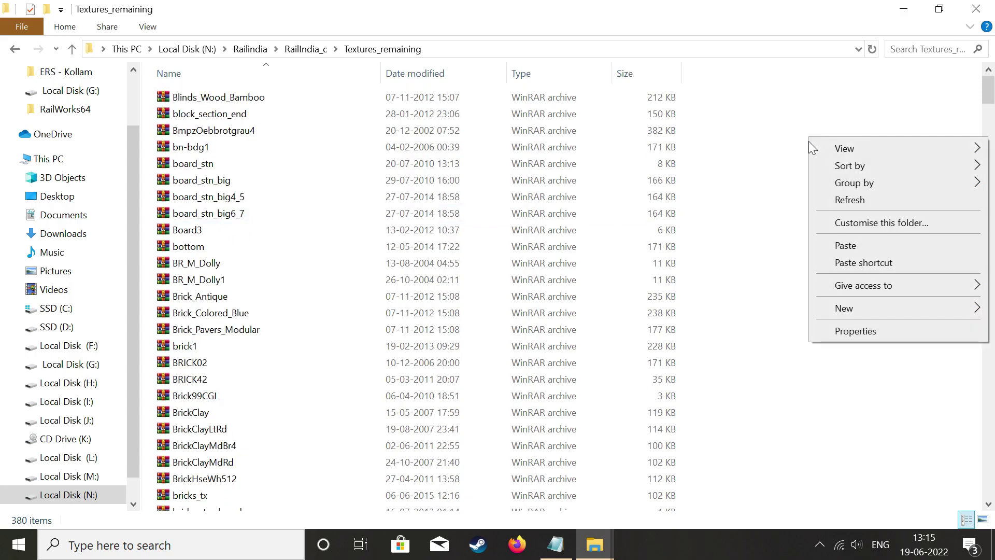
click(845, 119)
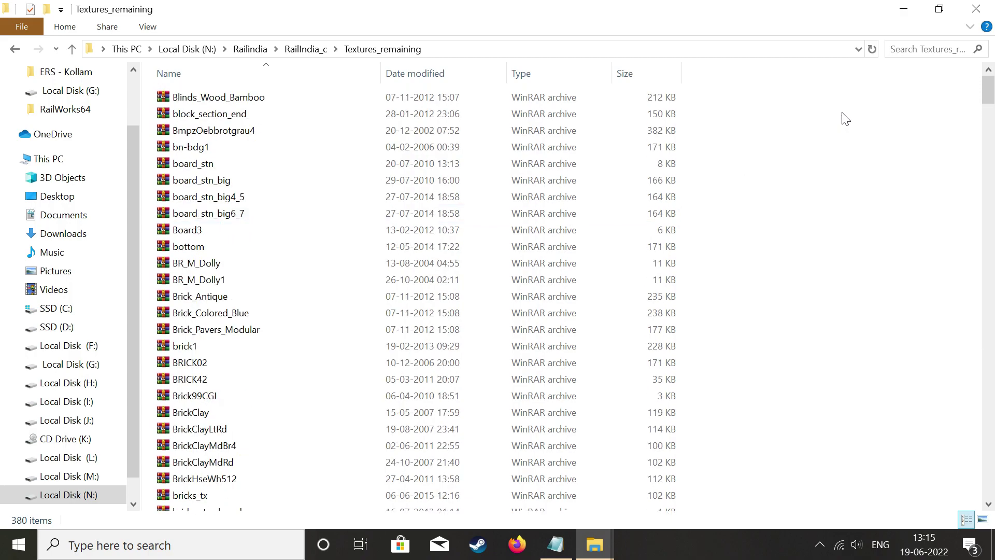
key(ctrl+a)
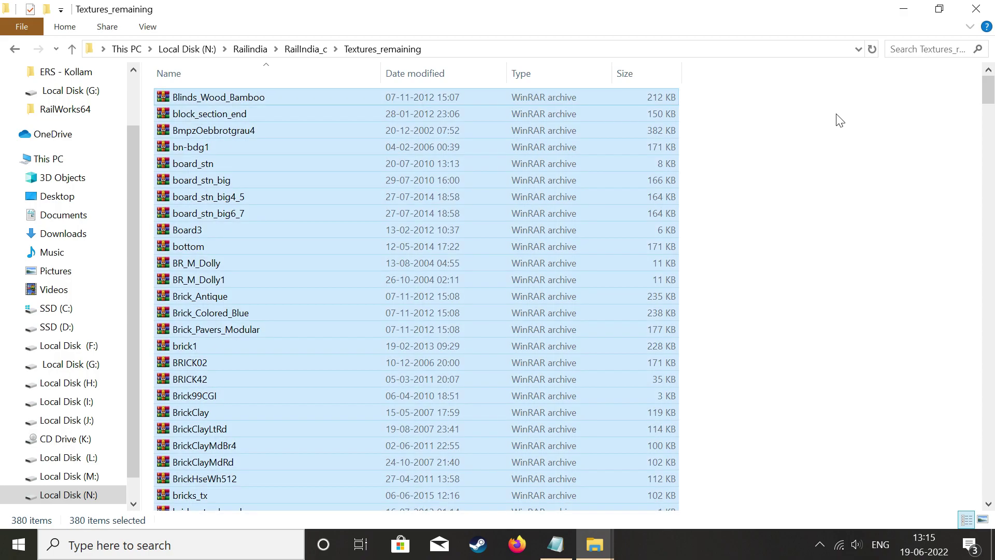
right_click(357, 162)
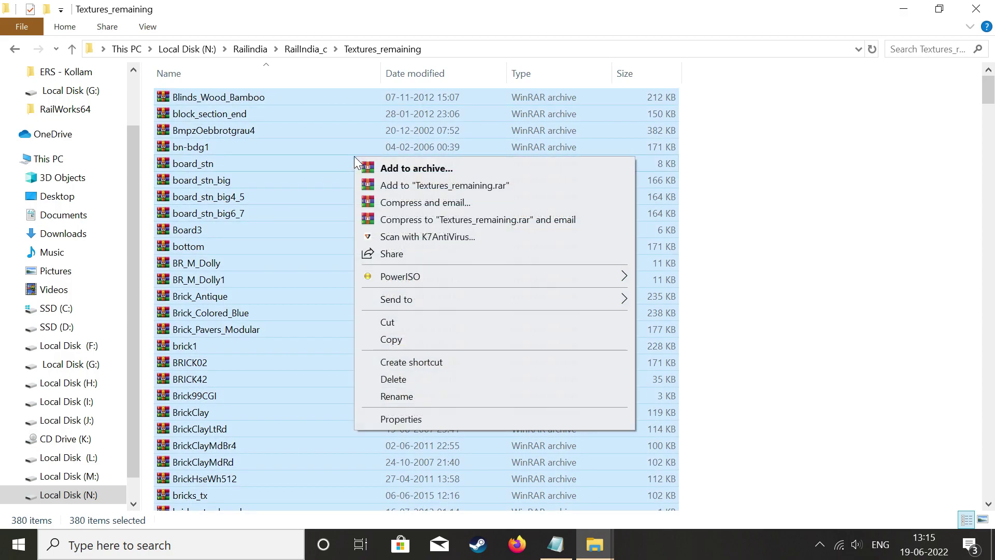
click(390, 339)
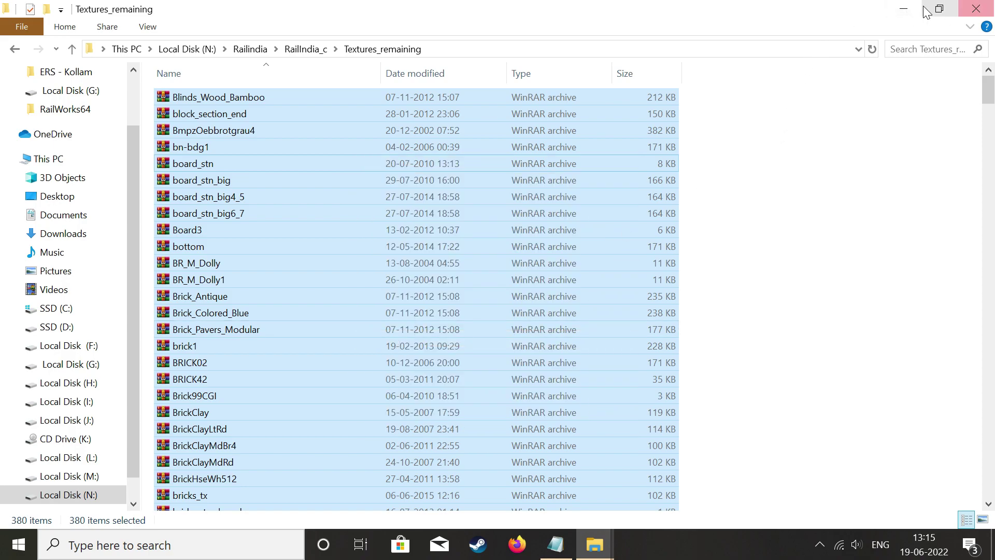
click(905, 12)
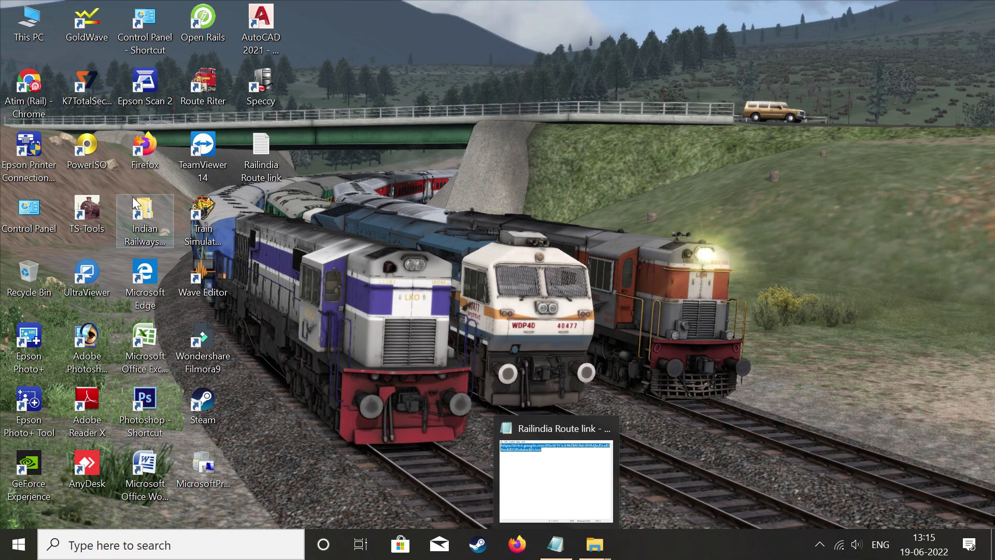
Paste the remaining textures into Train Simulator\ROUTES\RailIndia\TEXTURES, giving 1,001 items.
right_click(188, 223)
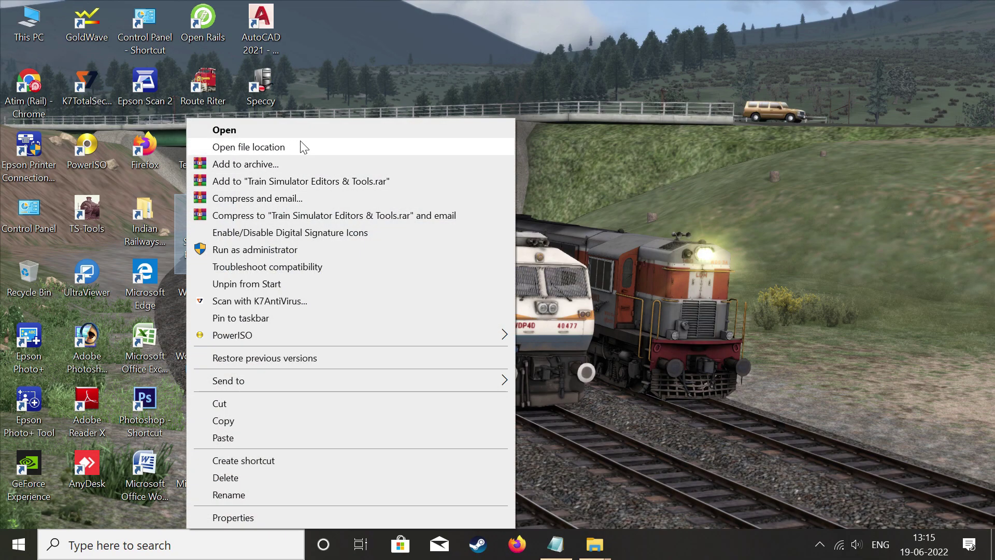
click(275, 147)
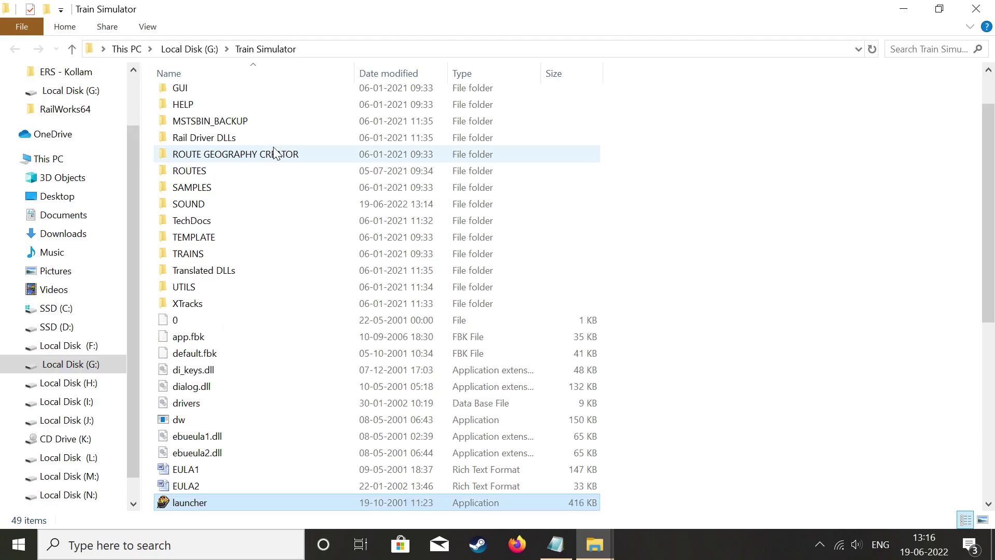
double_click(231, 173)
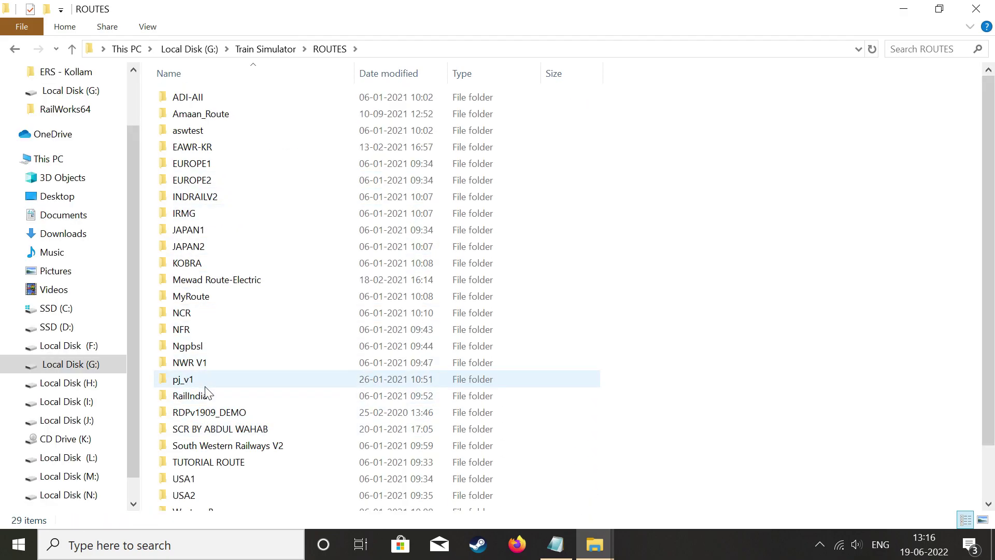
double_click(207, 397)
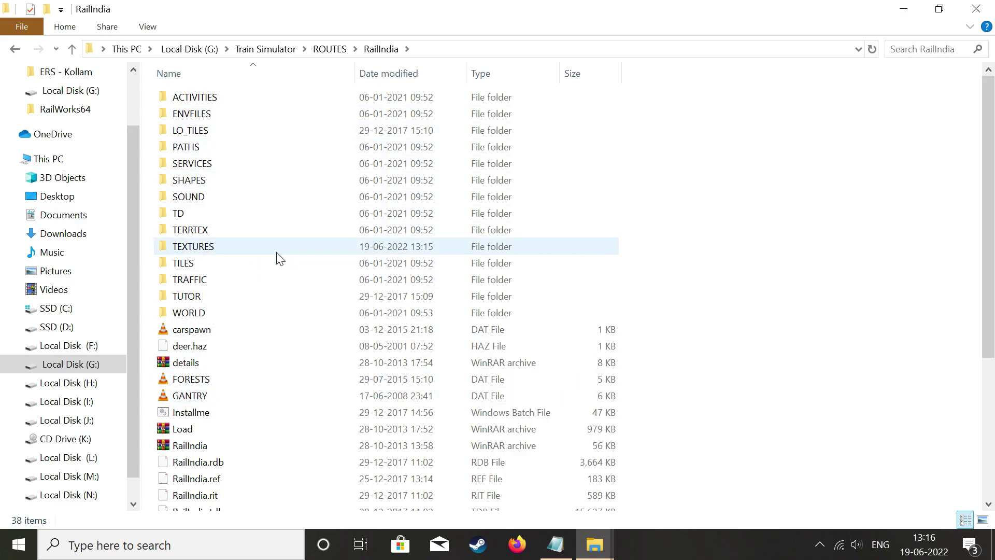
double_click(258, 246)
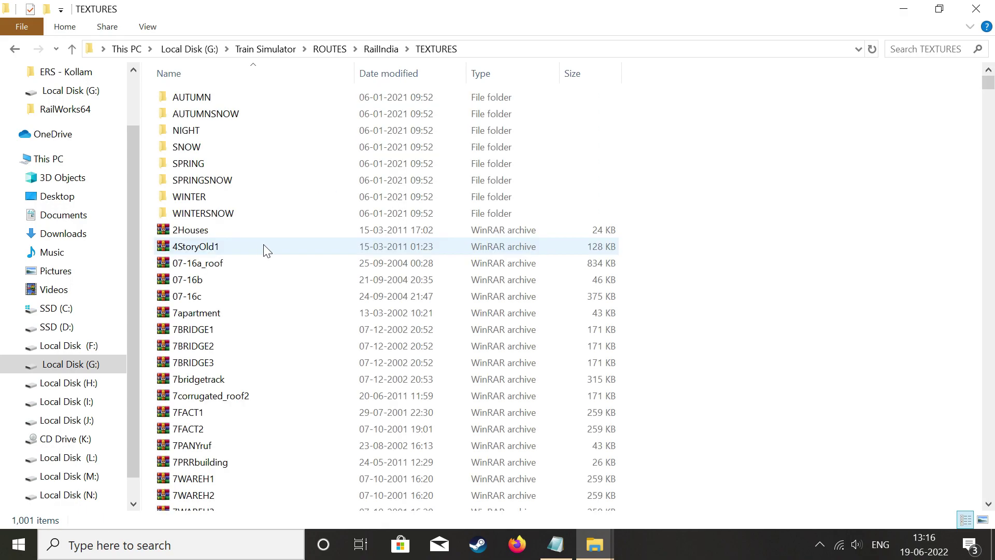
right_click(818, 147)
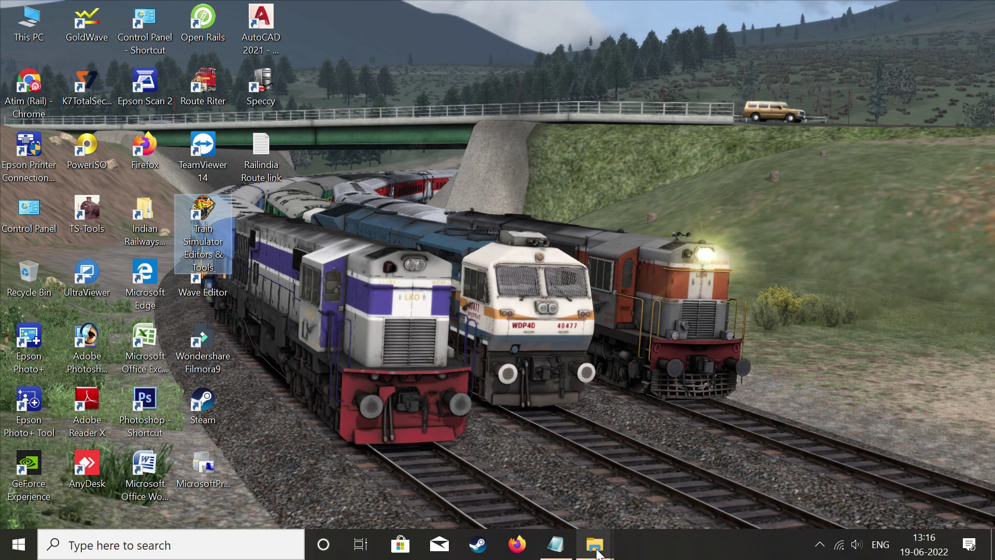
mouse_move(598, 554)
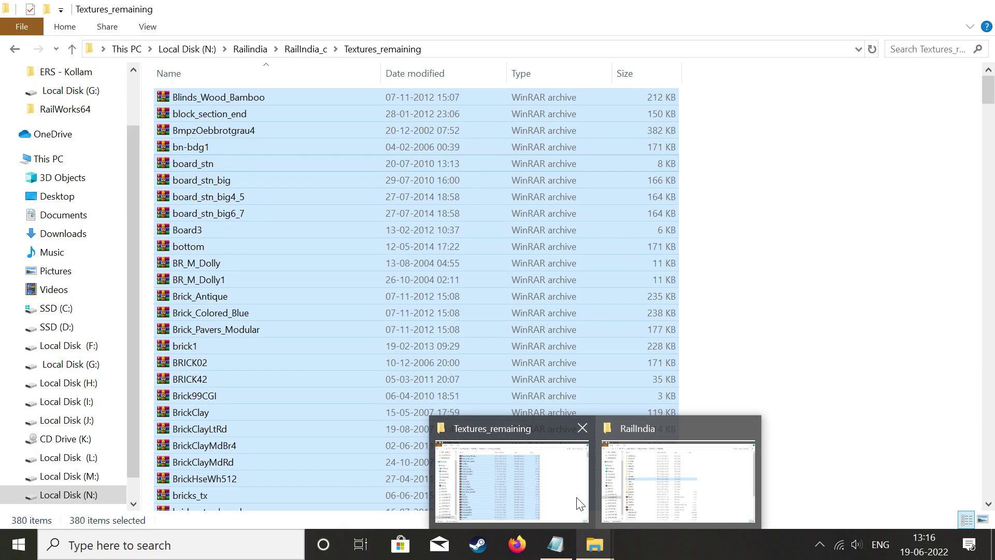
Return to the Railindia folder, review the RailIndia_a/b/c folders, and minimize Explorer.
click(569, 496)
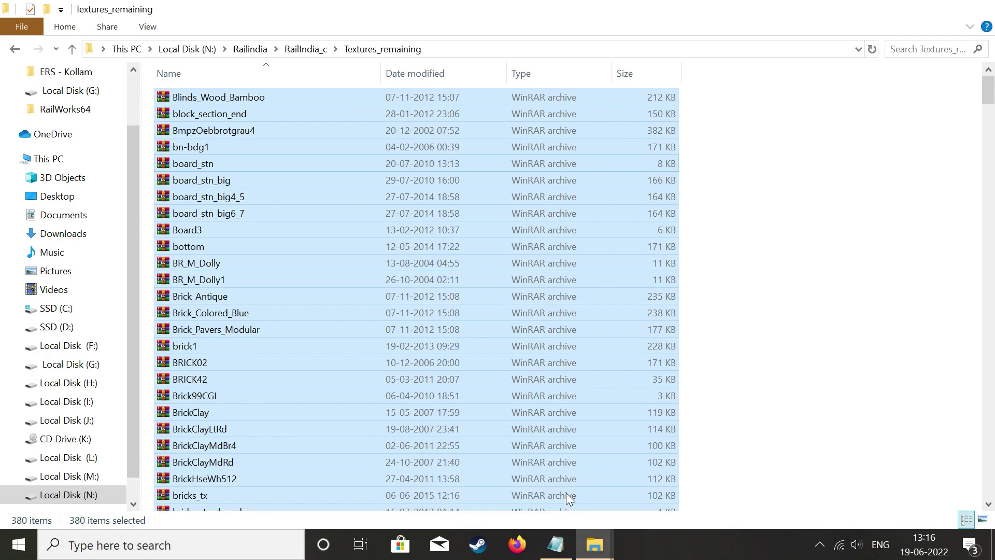
click(14, 49)
click(14, 49)
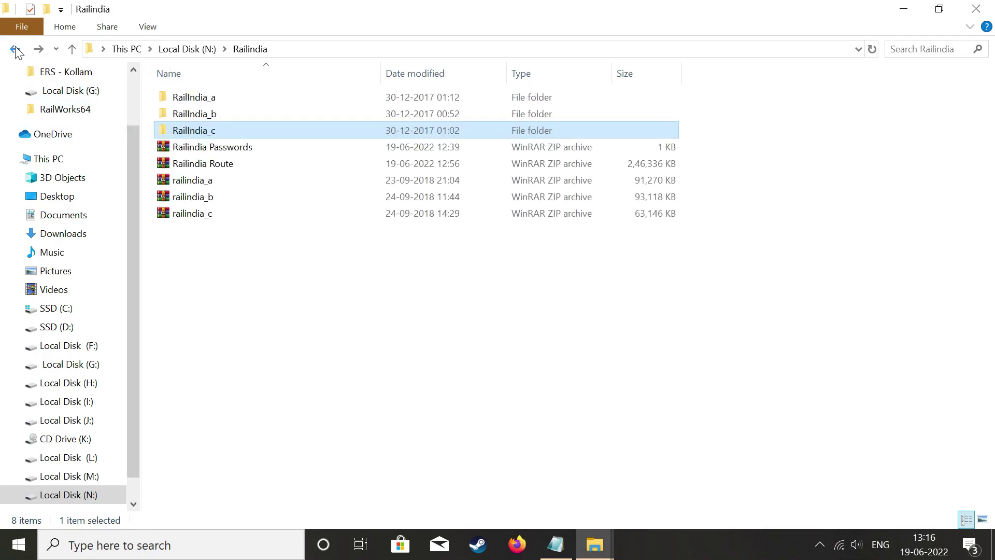
drag(145, 89, 251, 141)
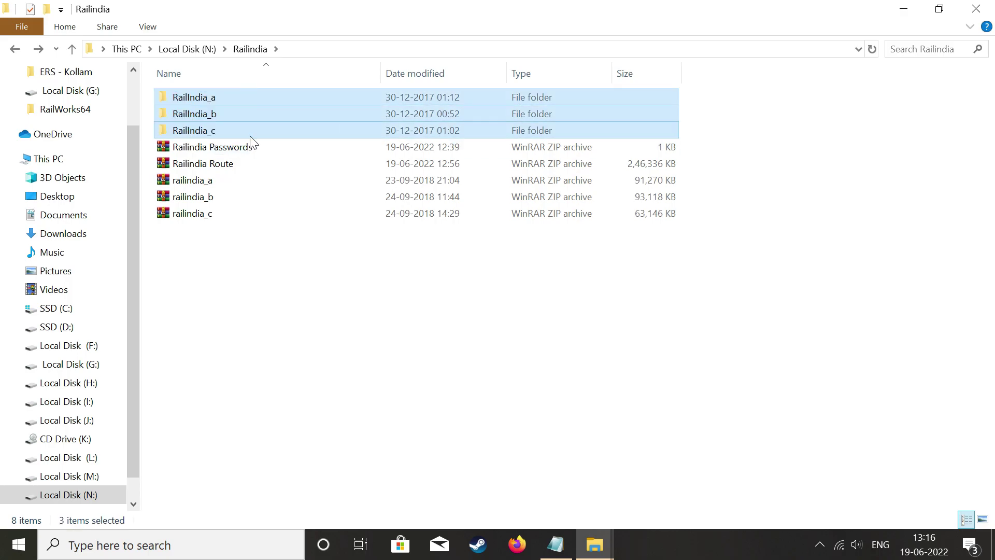
click(257, 269)
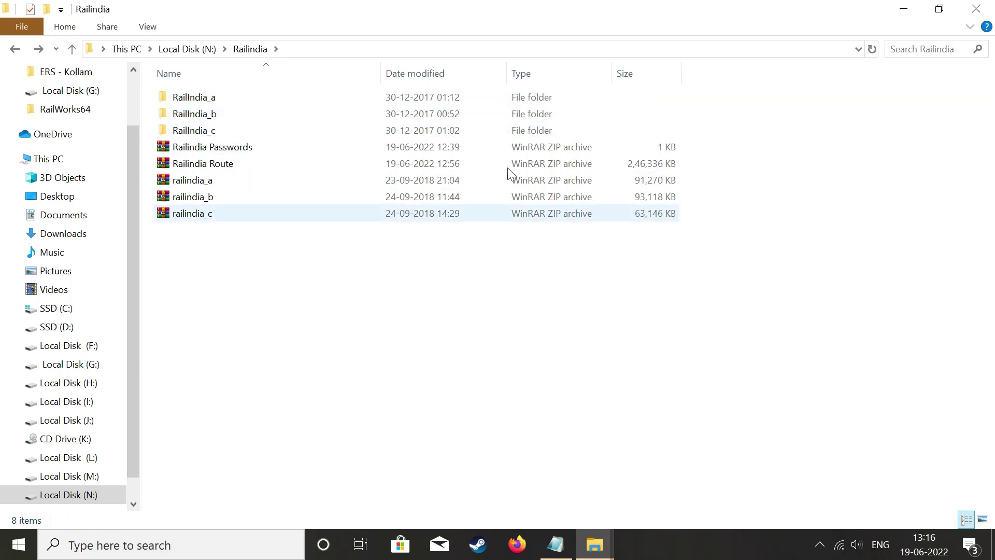
click(896, 9)
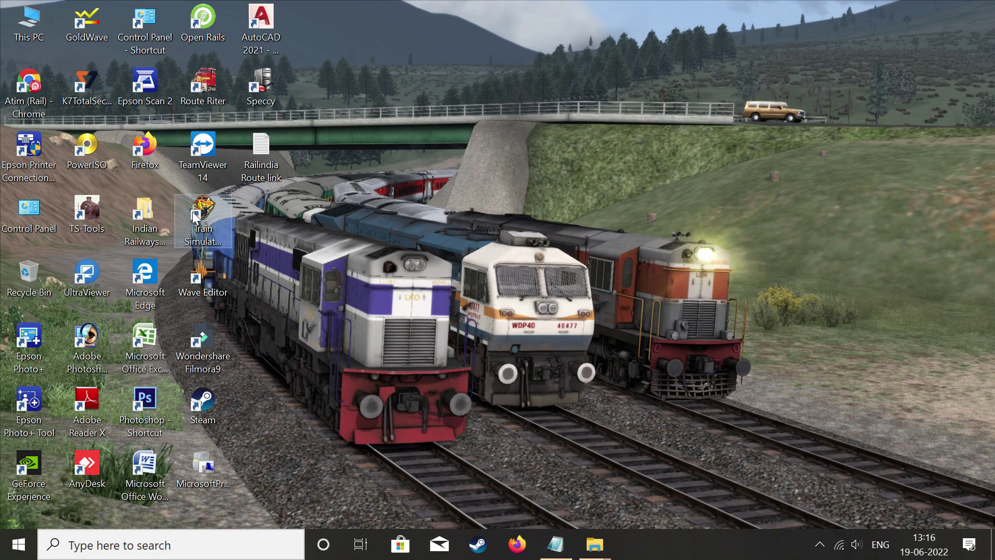
Open Train Simulator\ROUTES\RailIndia via the shortcut's file location and select Installme.
right_click(193, 212)
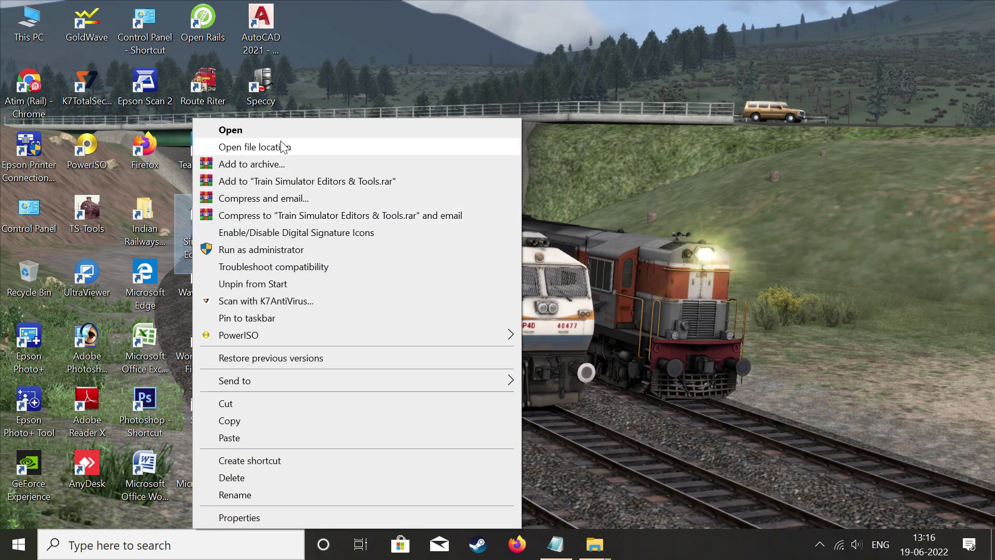
click(264, 147)
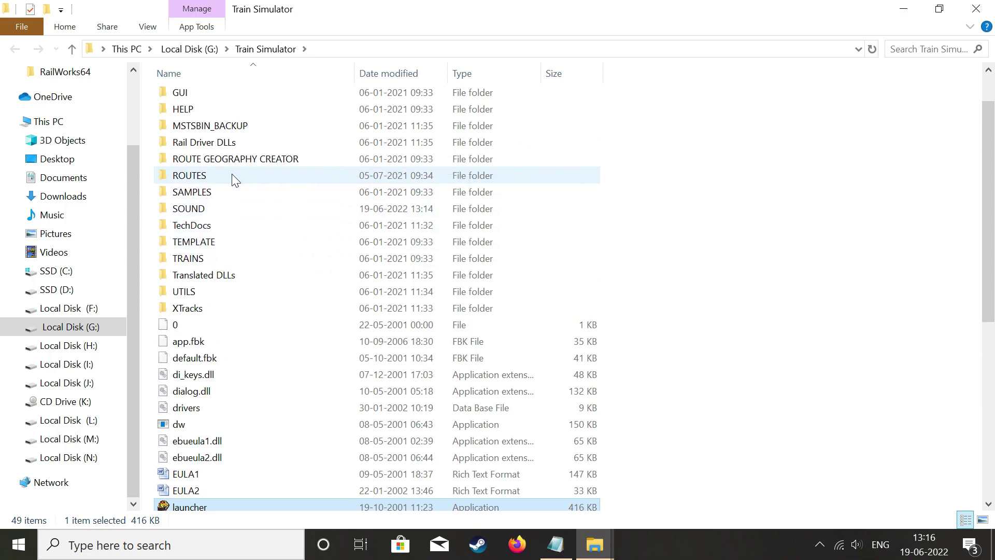
double_click(241, 176)
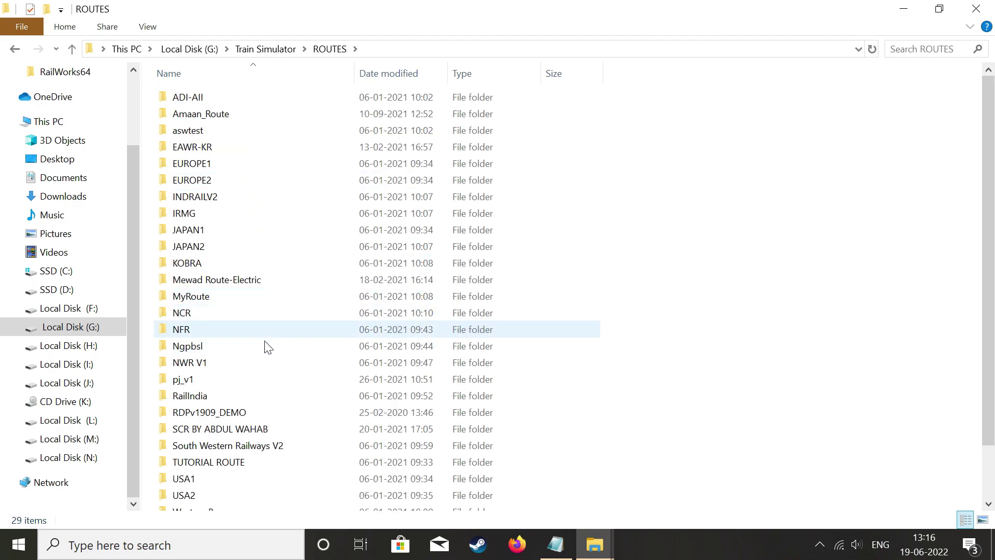
double_click(237, 395)
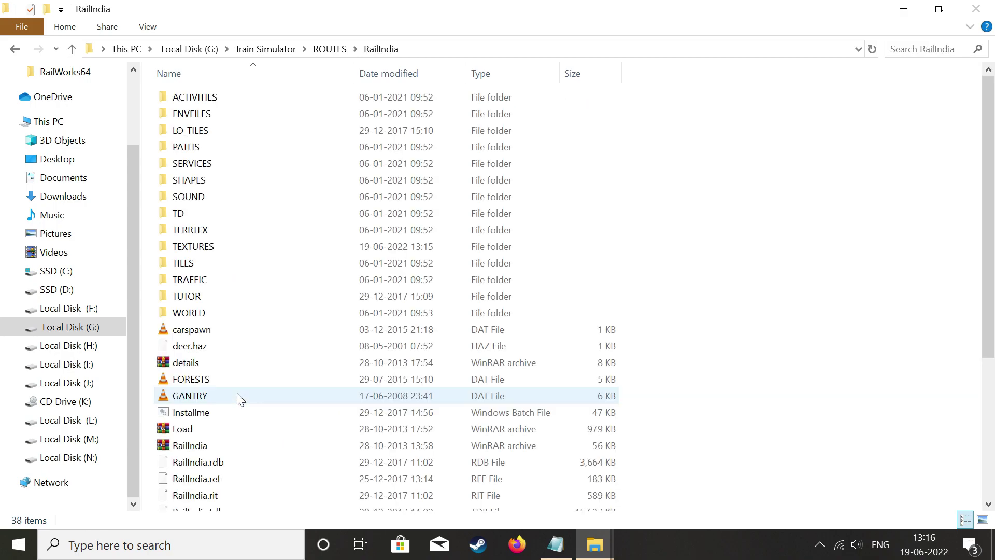
scroll(259, 311, down, 3)
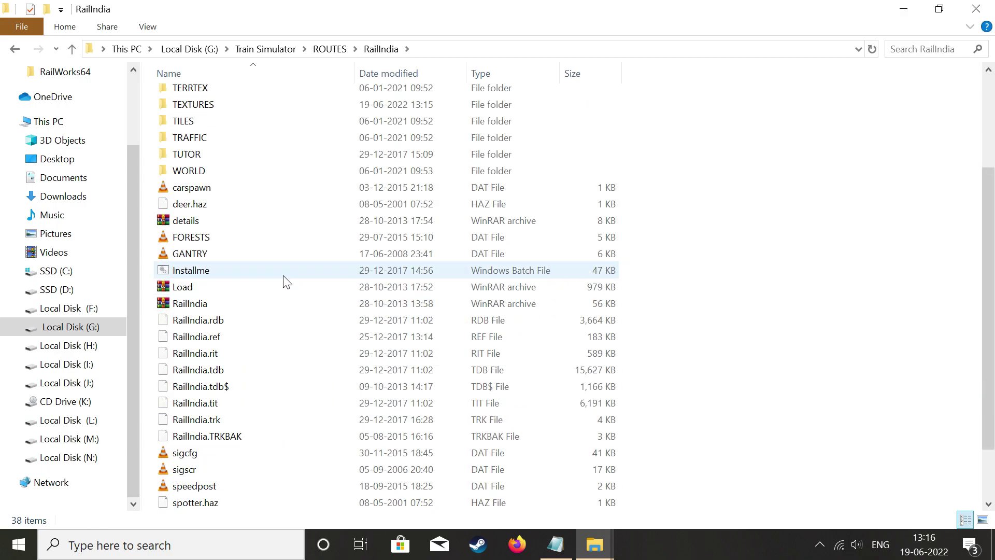
click(253, 270)
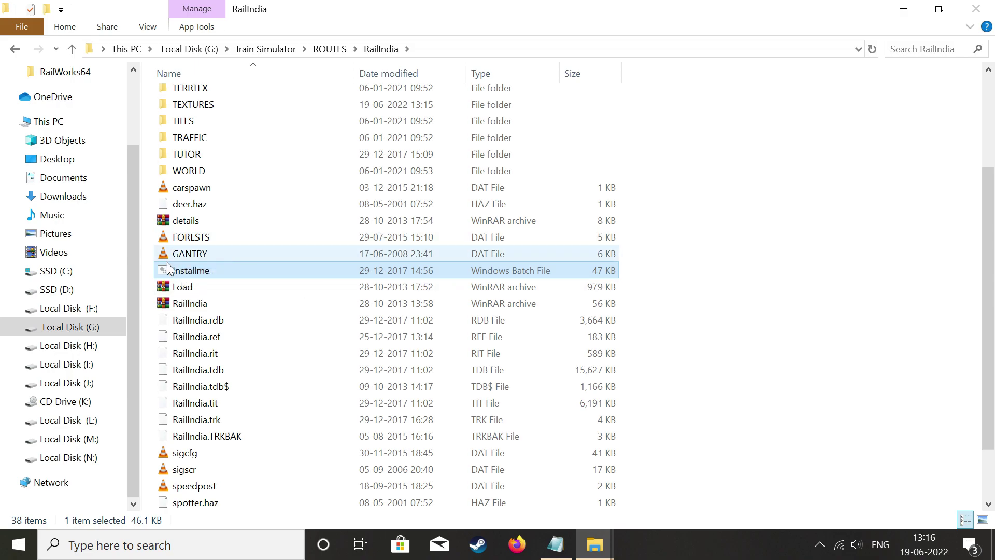
Run the Installme batch file and close Command Prompt once file copying finishes.
double_click(215, 271)
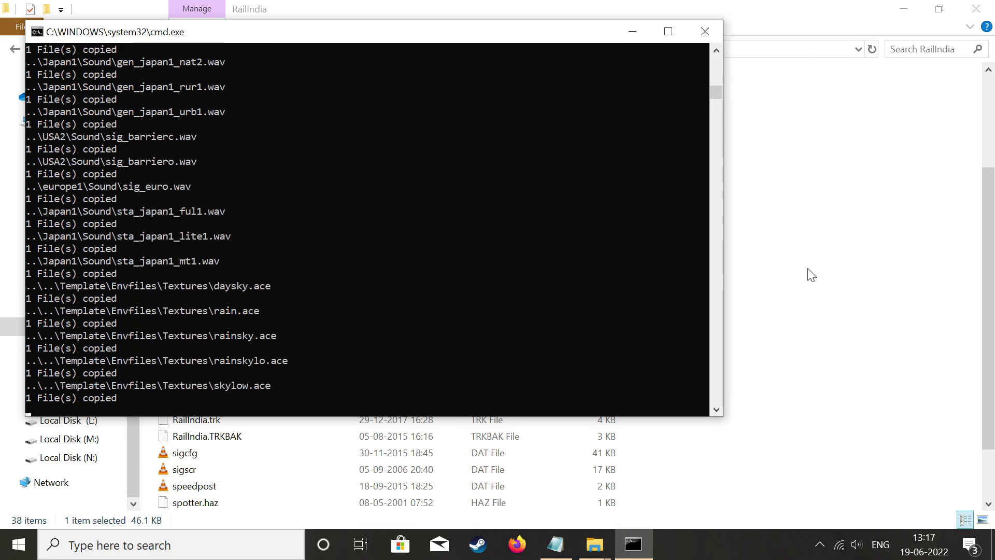
click(705, 32)
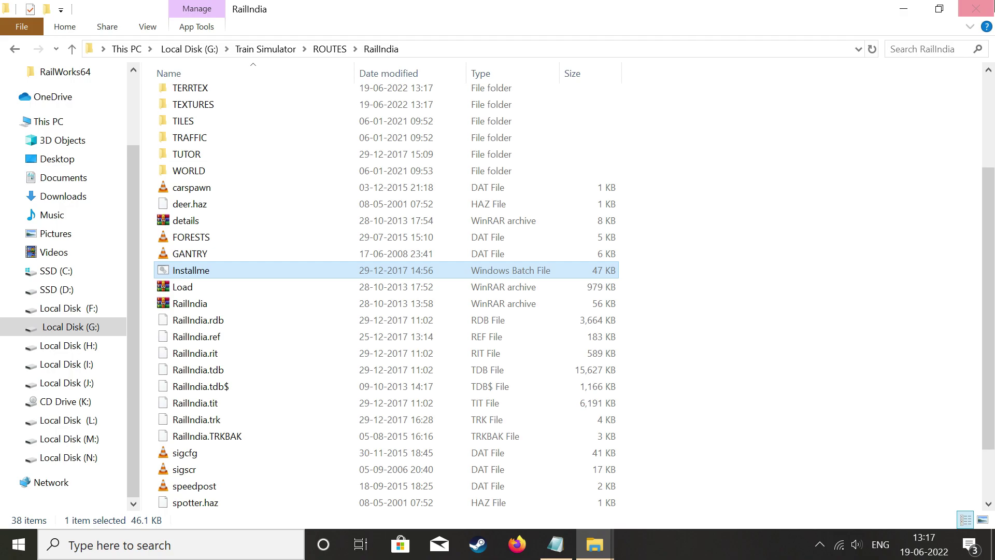
Reopen the Train Simulator ROUTES\RailIndia folder from the Editors & Tools shortcut.
click(985, 11)
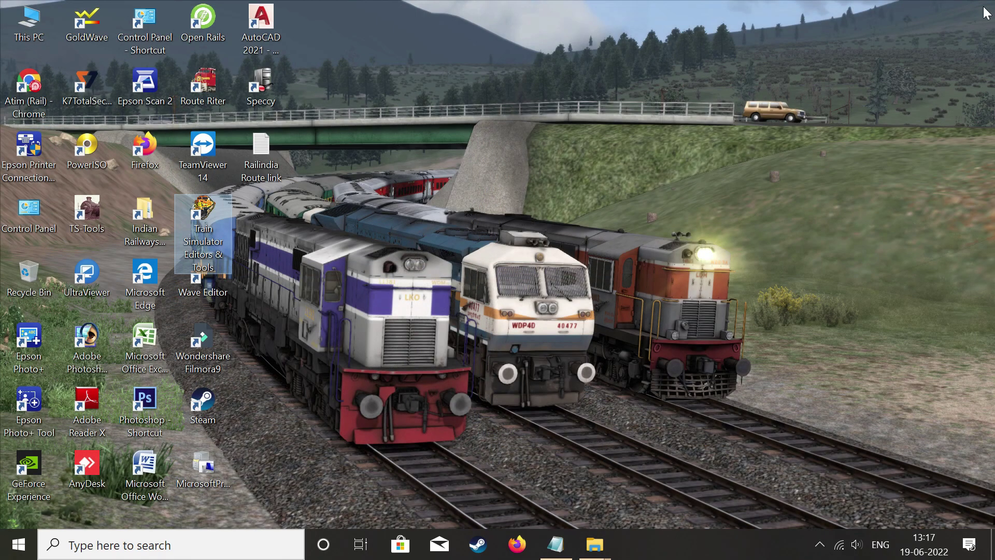
mouse_move(598, 551)
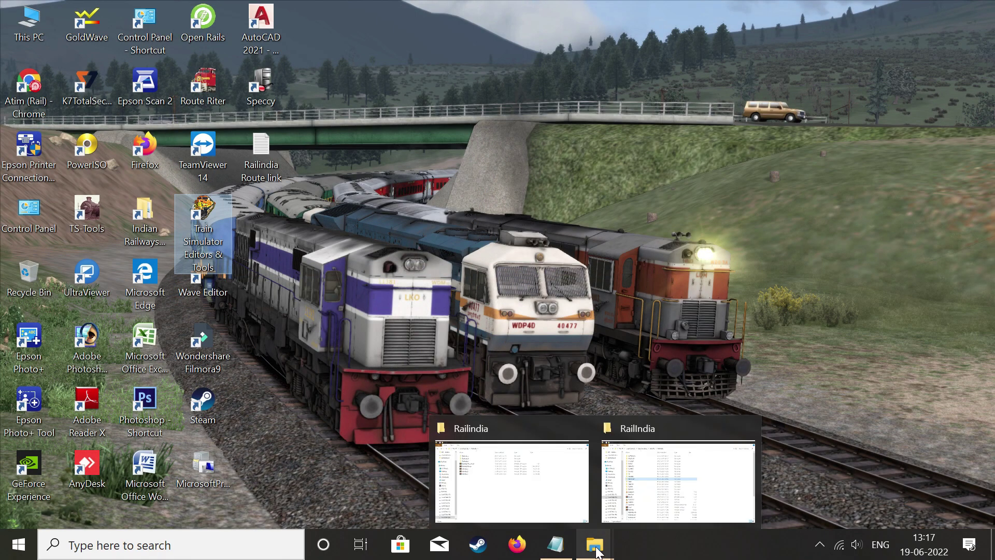
right_click(196, 229)
click(254, 146)
scroll(226, 203, up, 6)
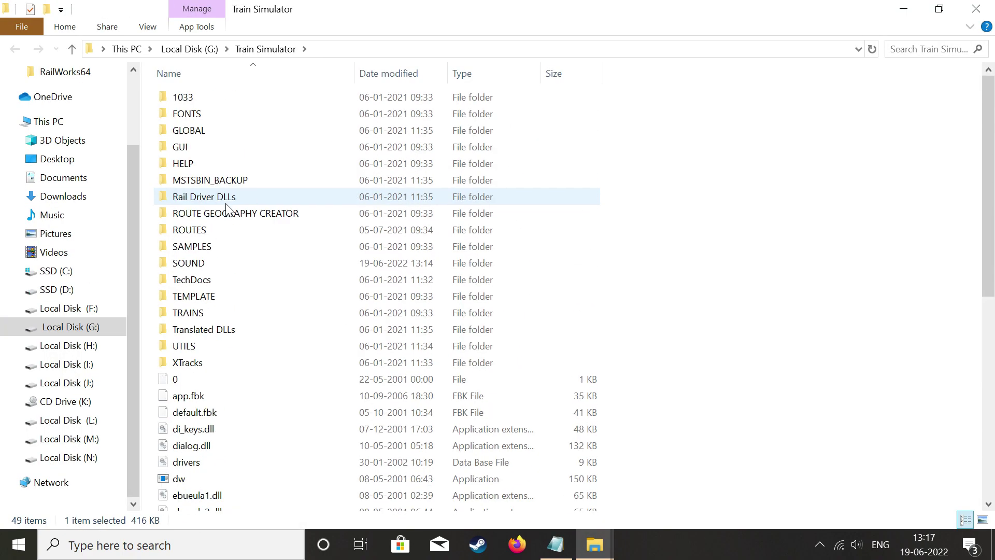
double_click(205, 231)
double_click(201, 395)
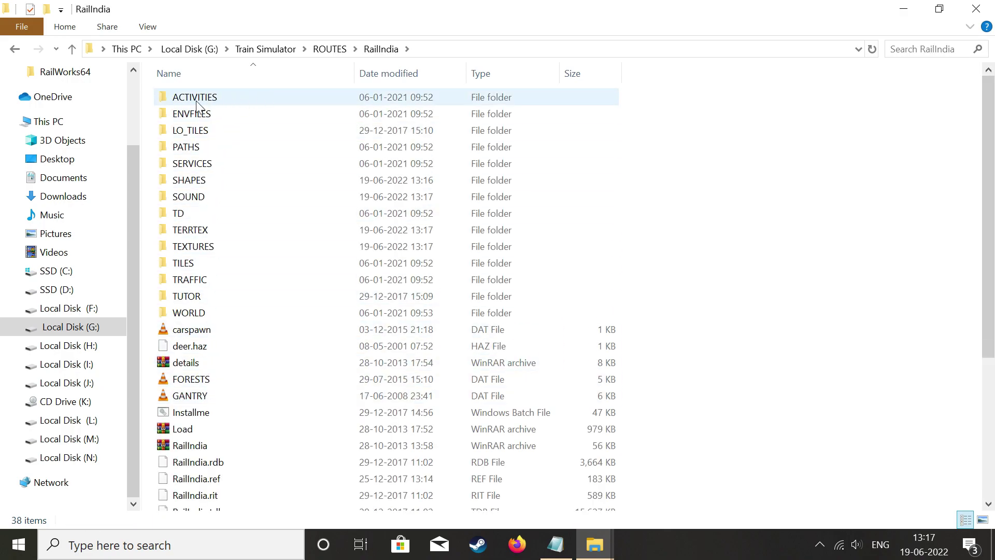
Open ACTIVITIES, select the Act2_Training2 to Act16b_Rajdhani archives, and refresh the listing.
double_click(215, 102)
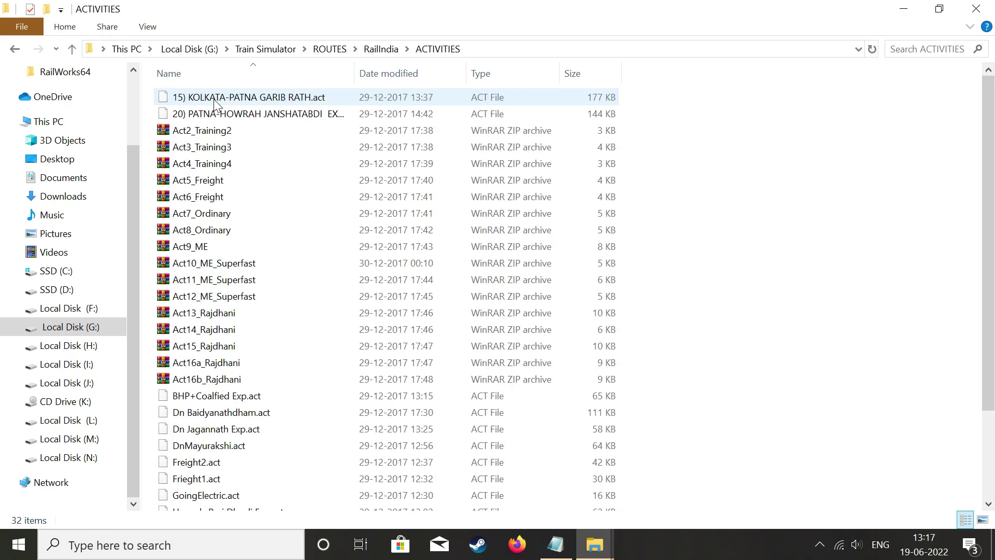
scroll(222, 197, down, 2)
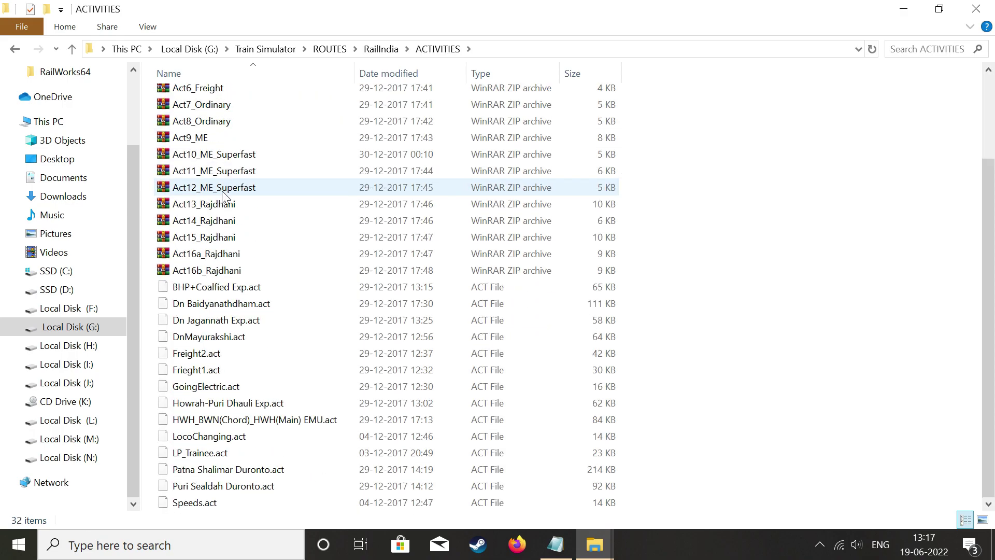
scroll(222, 191, up, 2)
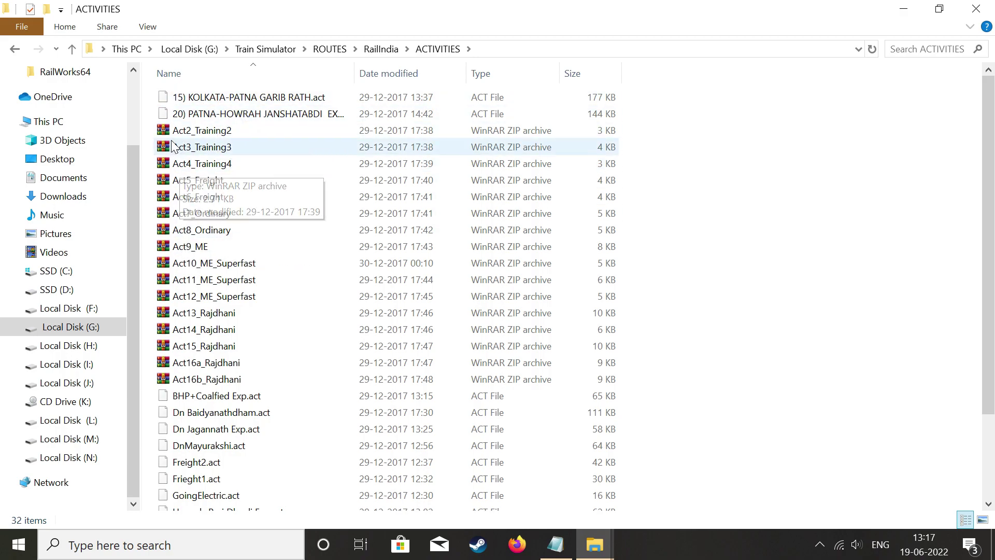
drag(151, 126, 306, 371)
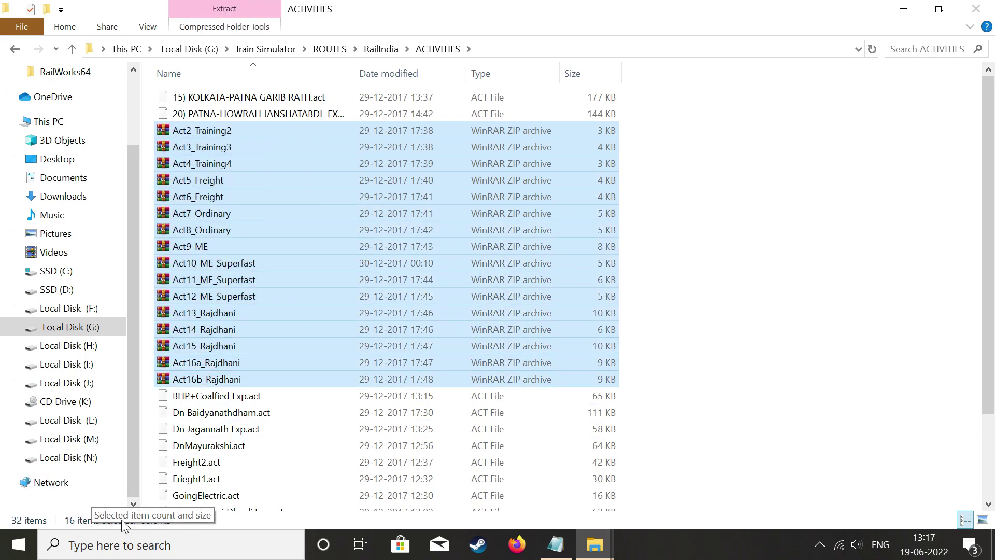
right_click(690, 204)
click(707, 265)
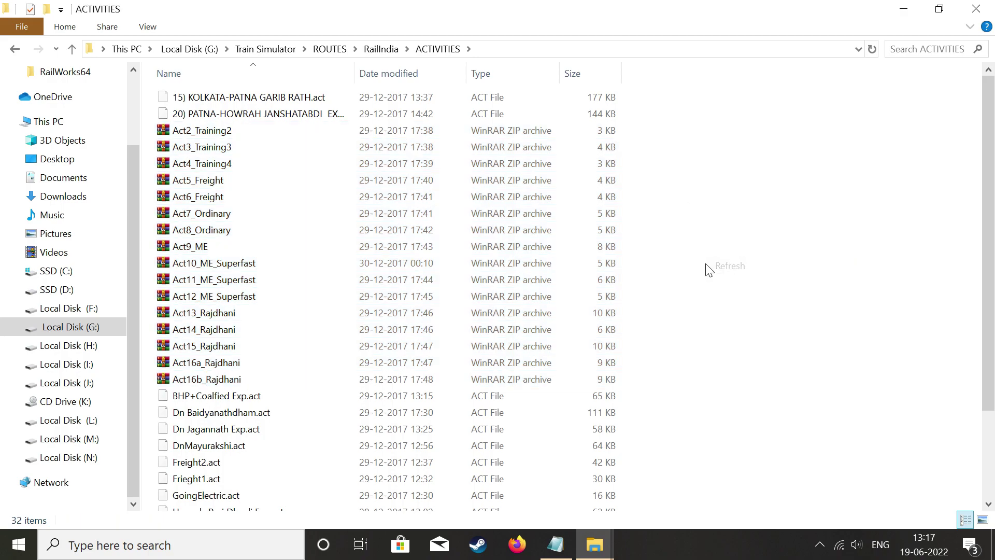
Extract Act2_Training2 here, skipping the existing Speeds.act, and dismiss the error report.
double_click(277, 133)
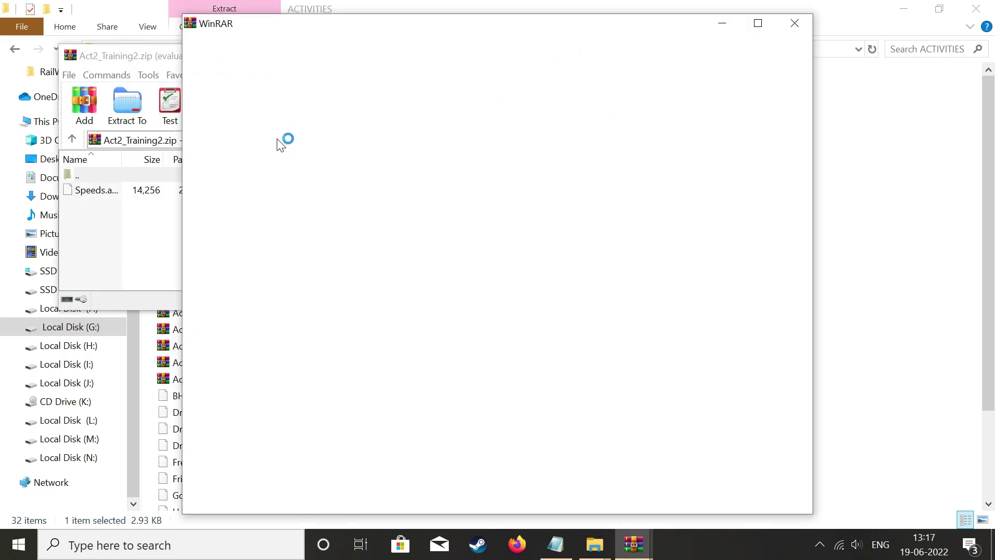
click(794, 23)
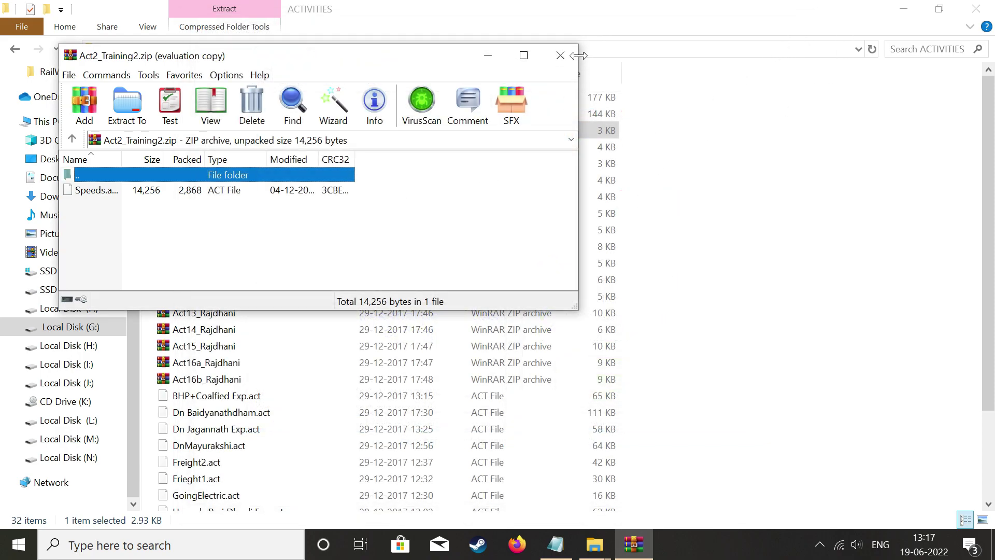
click(560, 55)
right_click(243, 130)
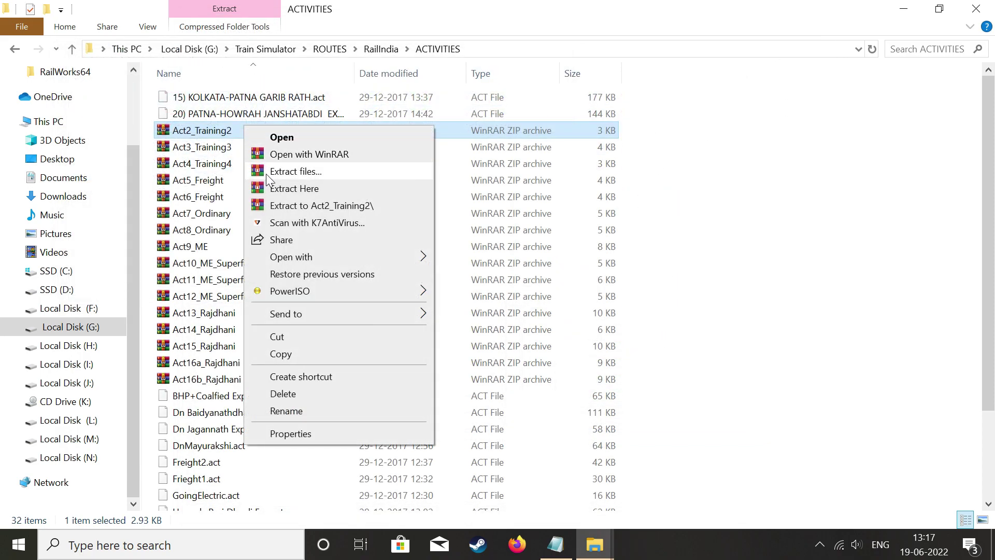
click(274, 189)
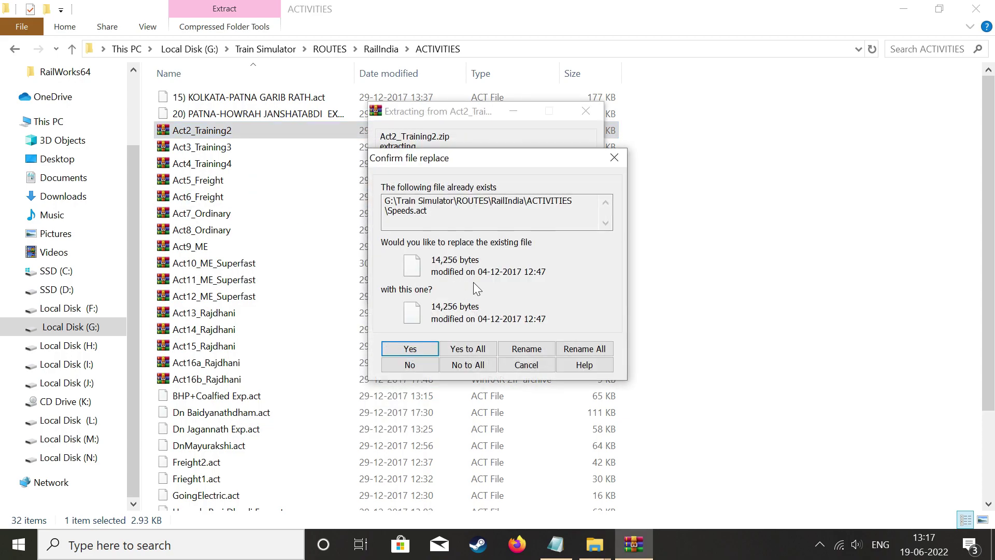
click(614, 157)
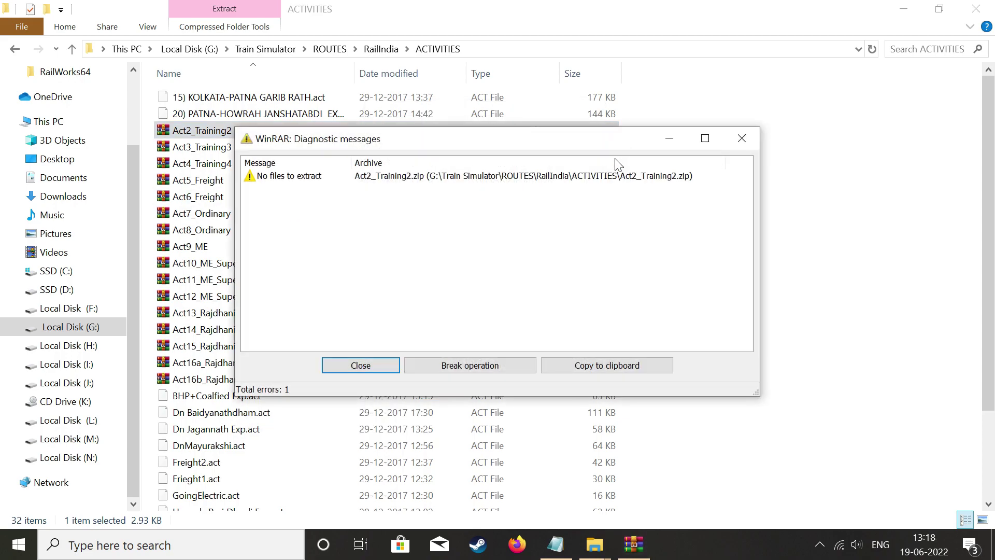
click(361, 365)
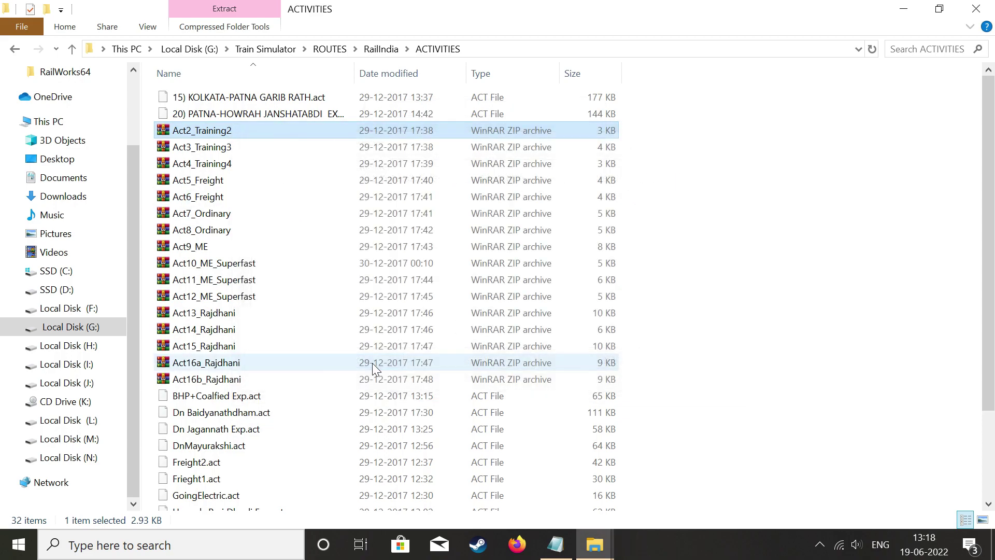
Extract Act3_Training3 here, replacing GoingElectric.act, then close the ACTIVITIES folder.
click(215, 228)
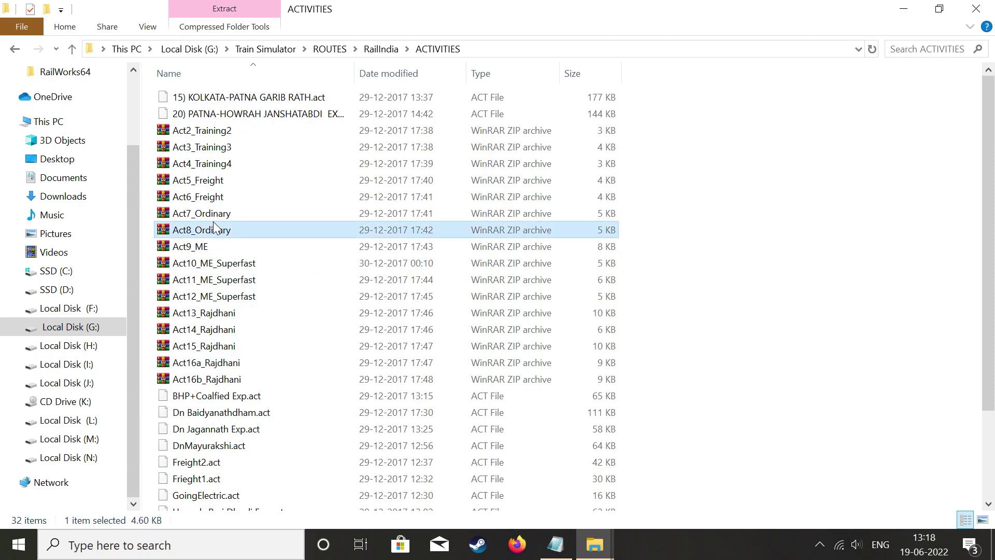
scroll(215, 228, down, 3)
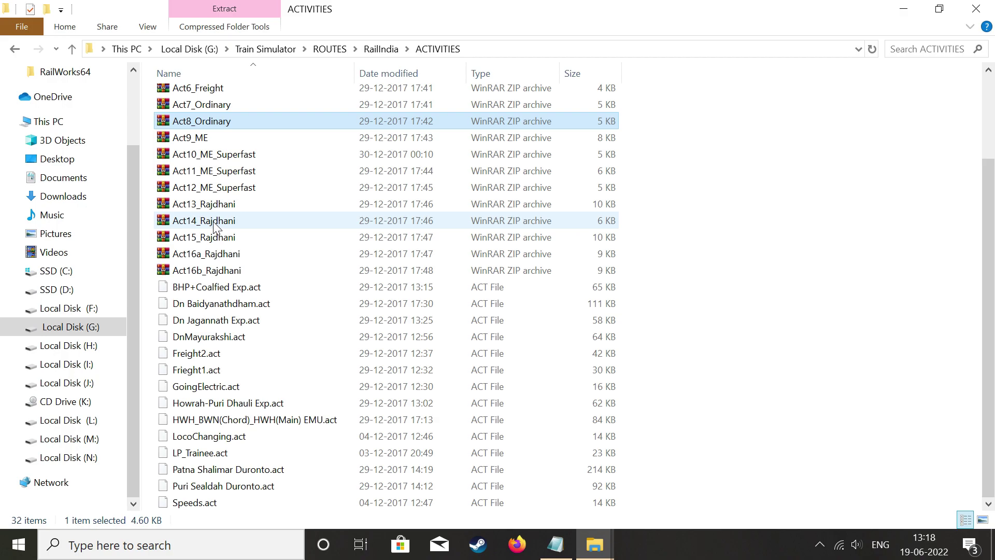
scroll(213, 222, up, 3)
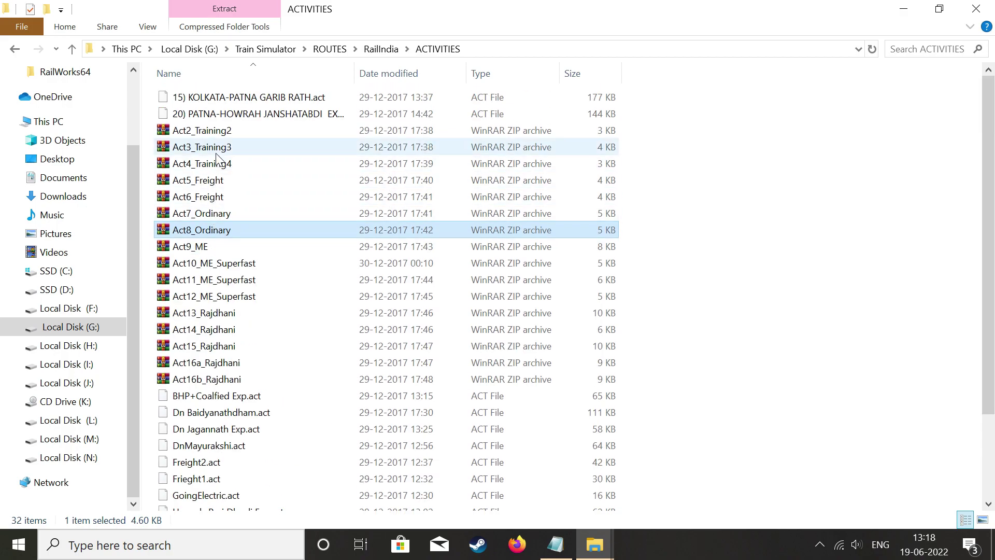
right_click(216, 151)
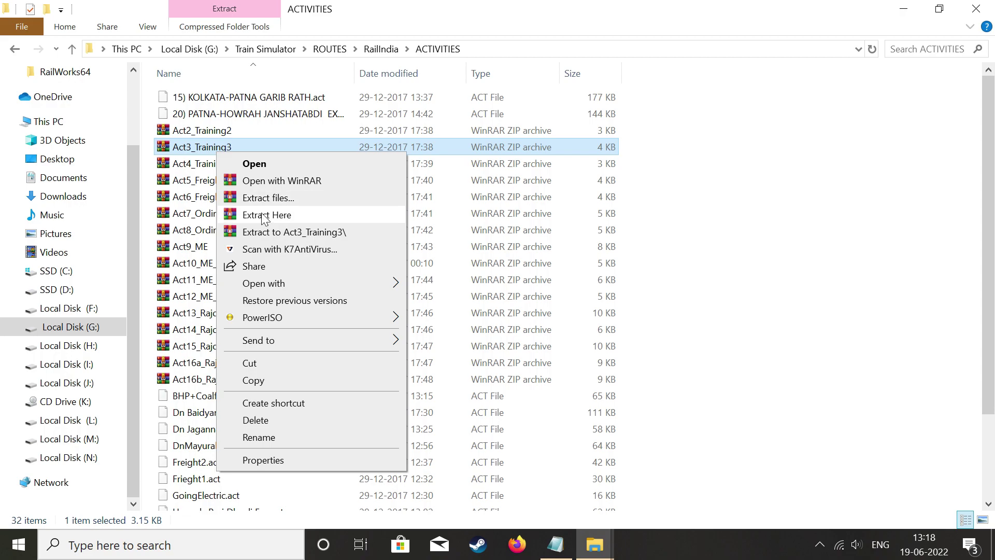
click(262, 214)
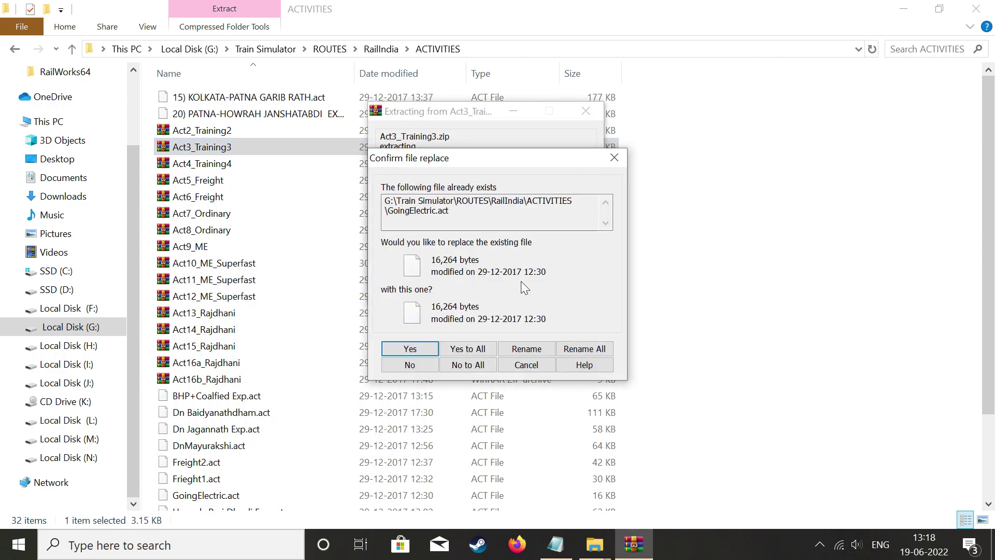
click(616, 157)
click(738, 146)
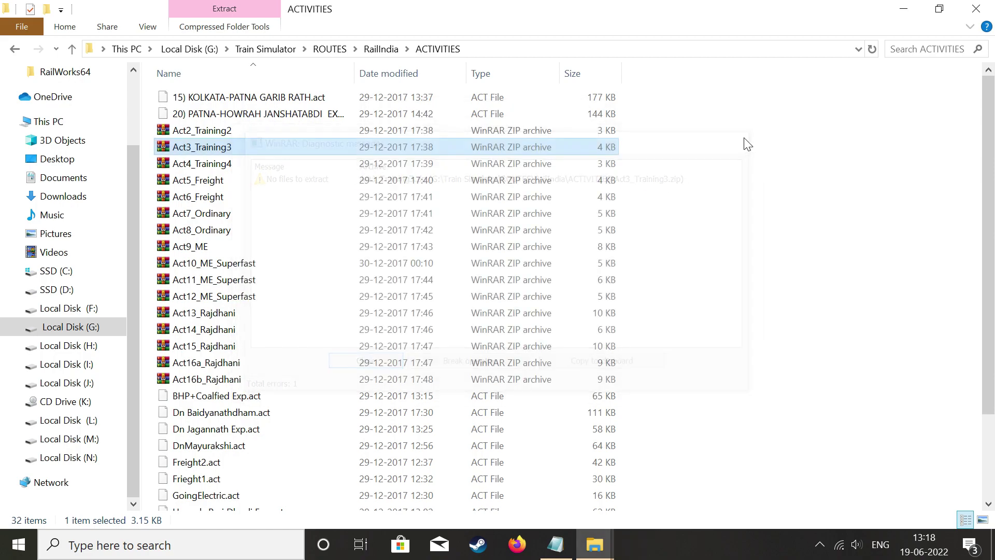
click(978, 7)
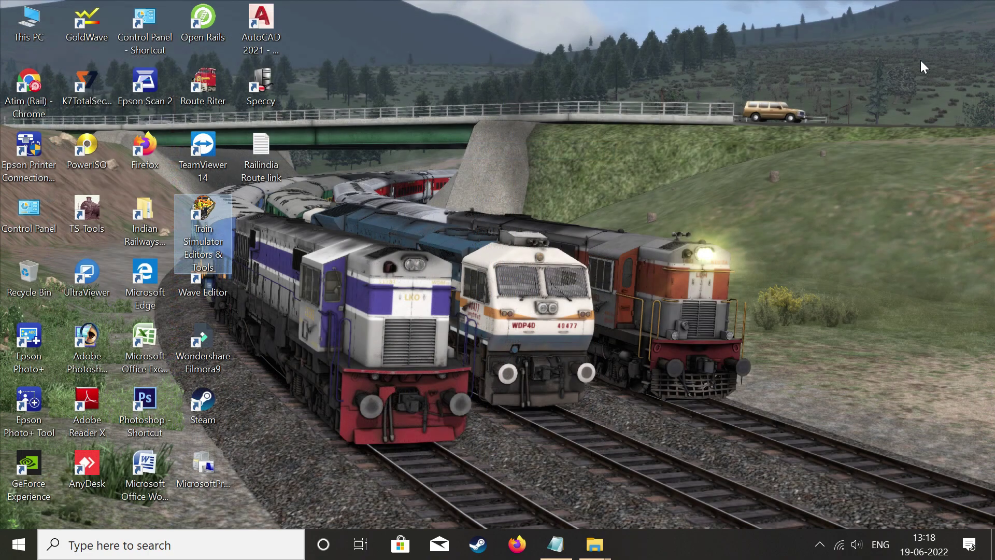
Extract the Railindia Passwords archive in the Railindia folder and open the new Passwords text document.
mouse_move(587, 550)
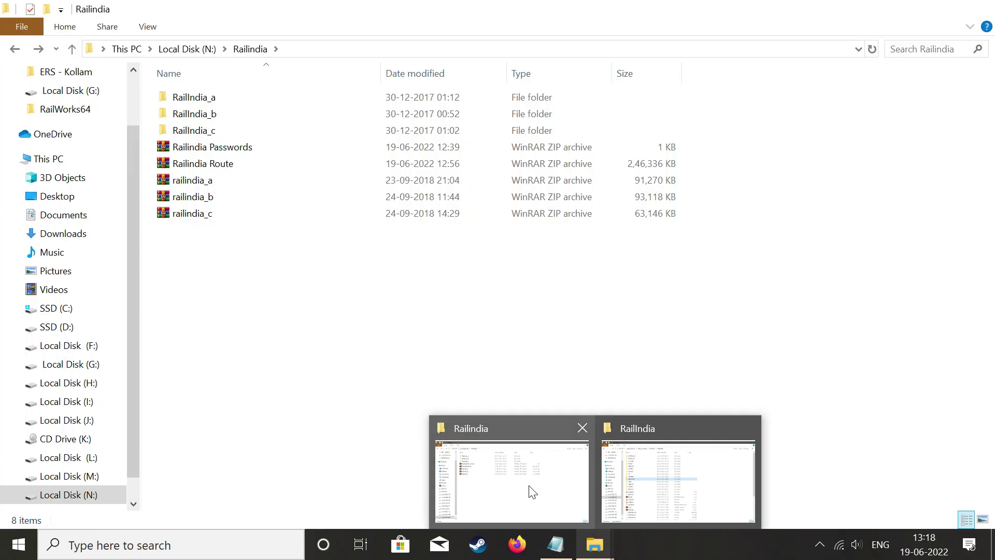
click(533, 493)
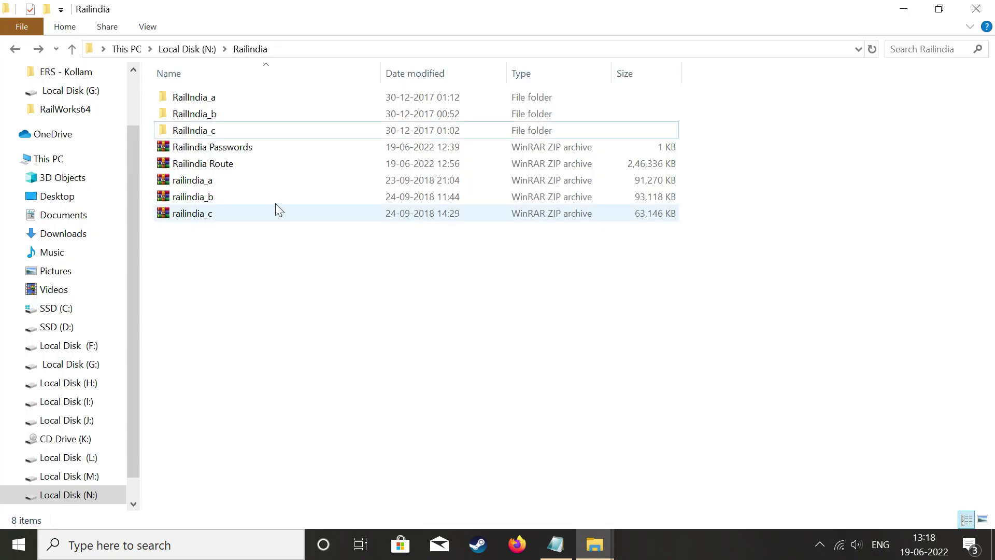
click(211, 104)
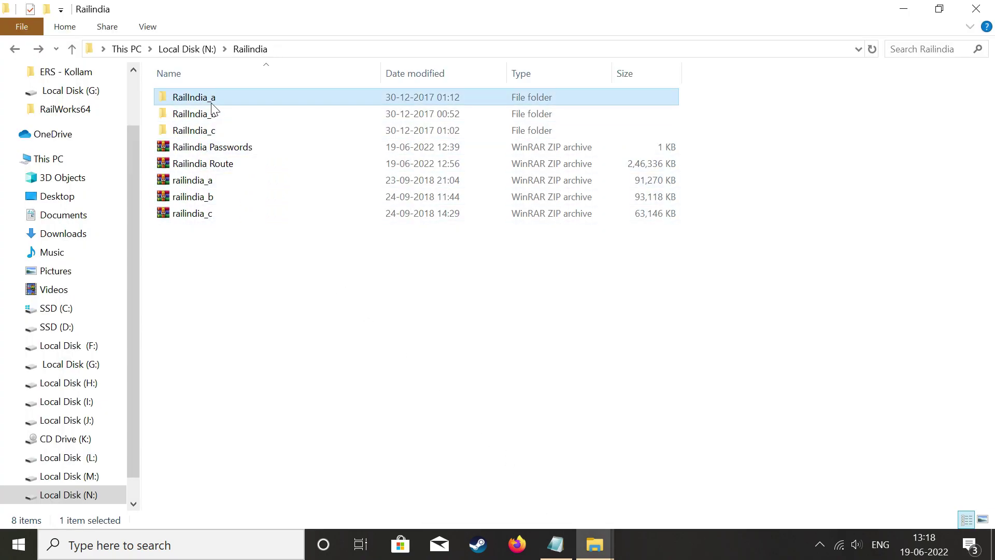
click(246, 149)
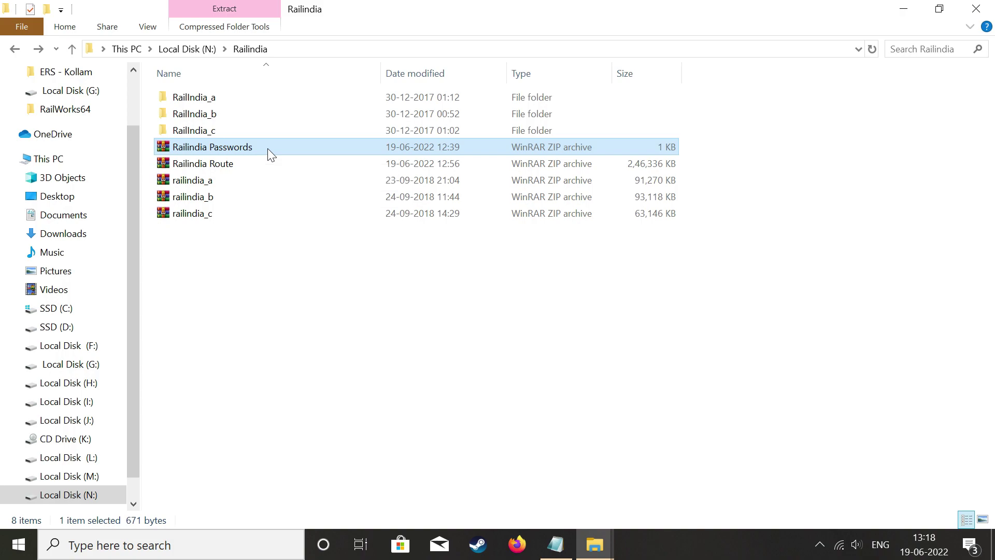
right_click(267, 148)
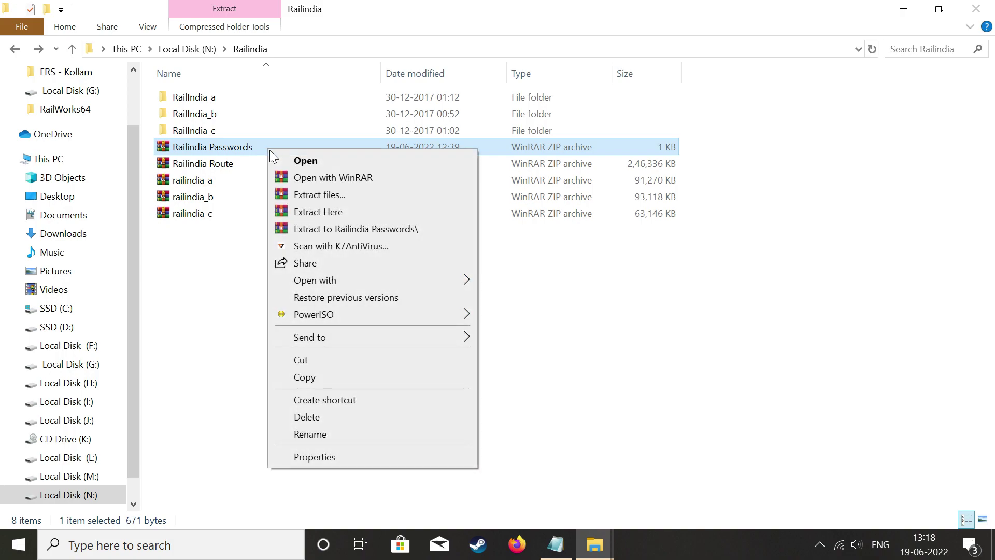
click(354, 212)
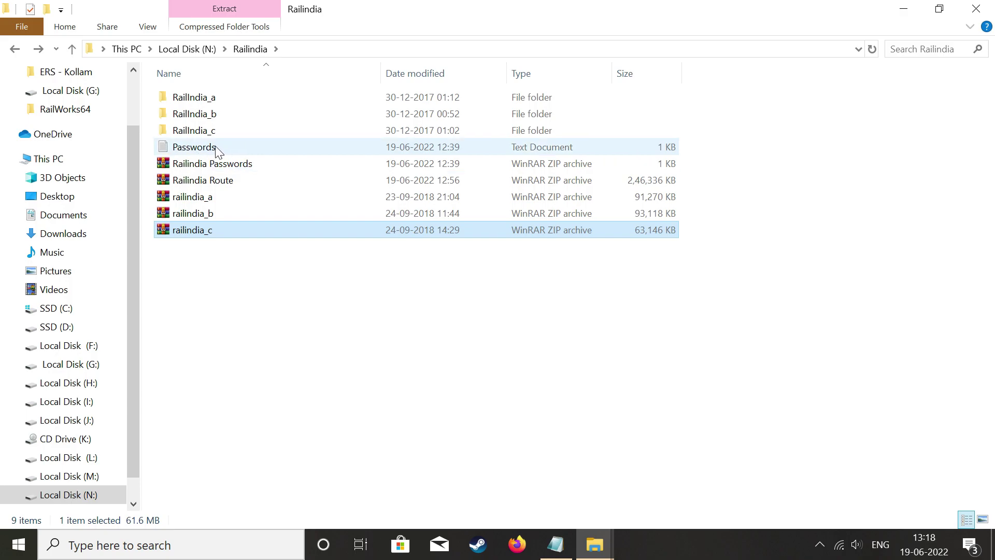
double_click(216, 148)
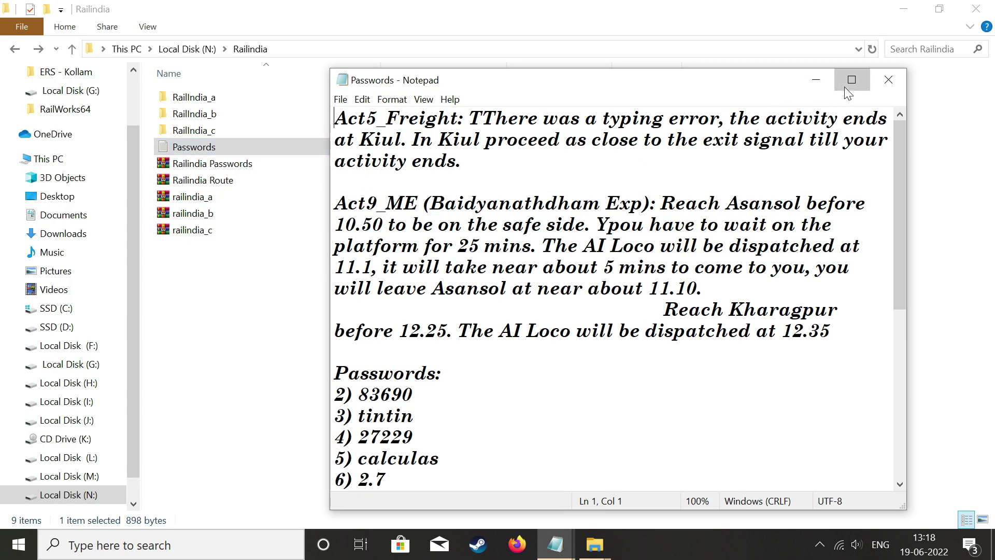
Maximize the Passwords file in Notepad and highlight the whole password list.
click(851, 80)
drag(4, 236, 96, 406)
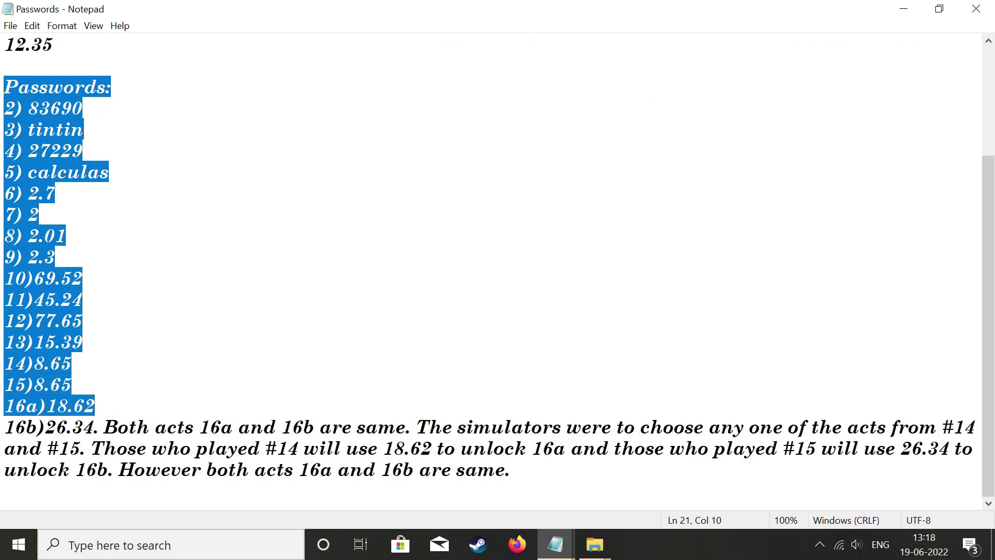
click(55, 193)
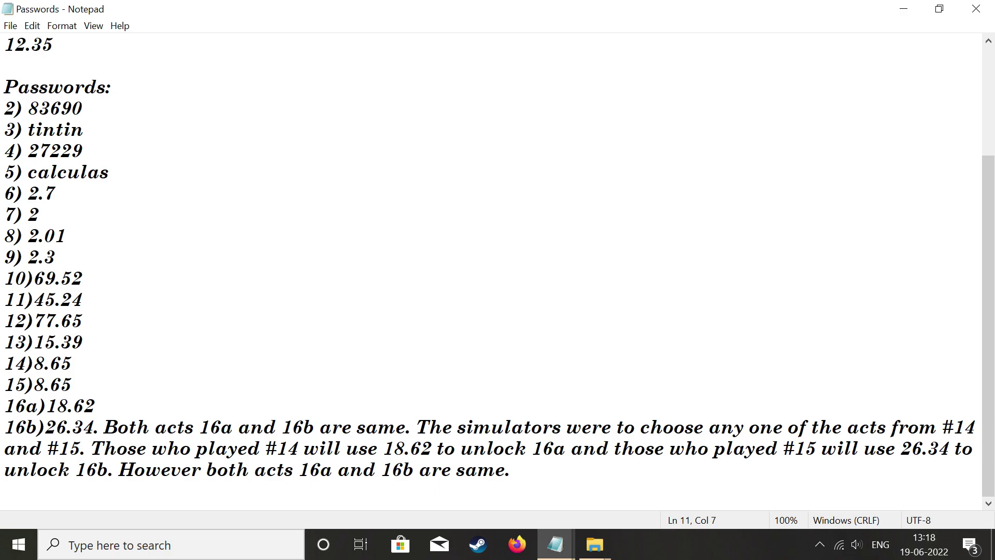
Highlight the passwords for activities 2 through 10 in turn, then the note about activities 16a and 16b.
drag(83, 130, 4, 108)
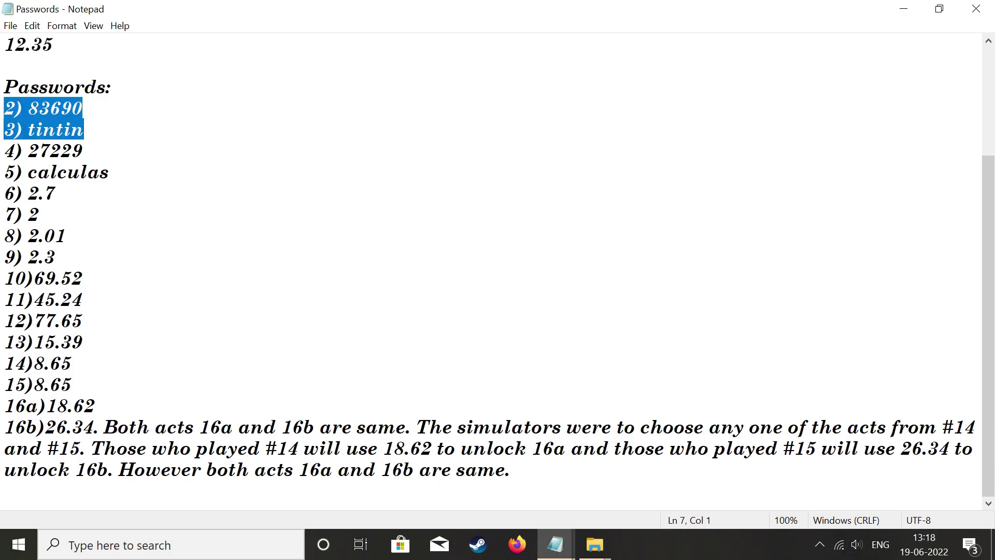
drag(83, 150, 4, 151)
drag(108, 172, 5, 172)
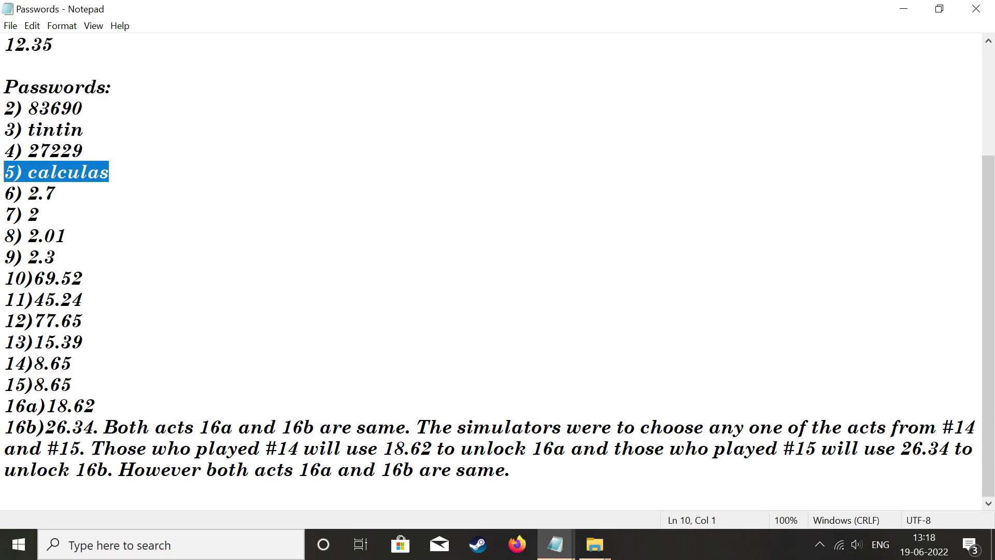
drag(55, 193, 4, 193)
drag(66, 235, 4, 214)
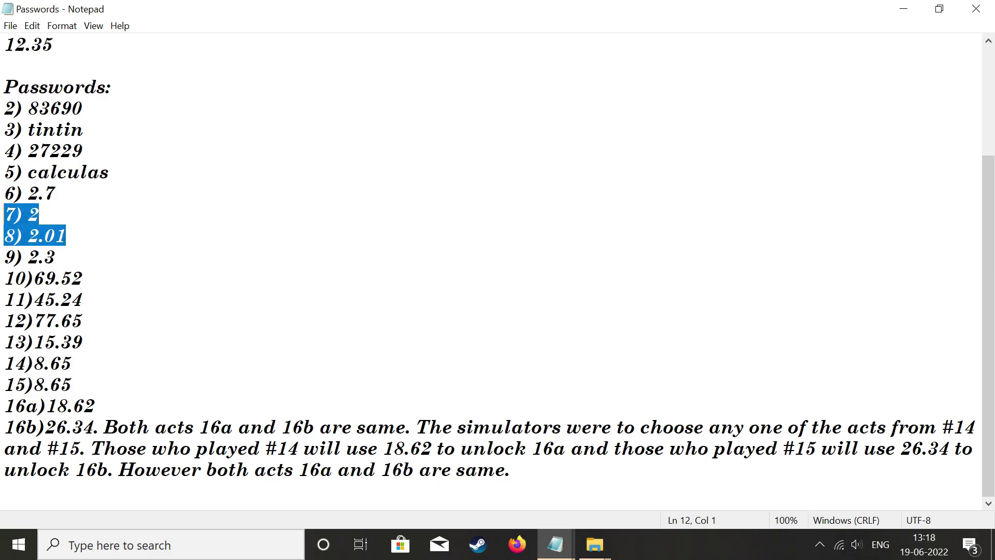
drag(83, 279, 4, 278)
click(109, 172)
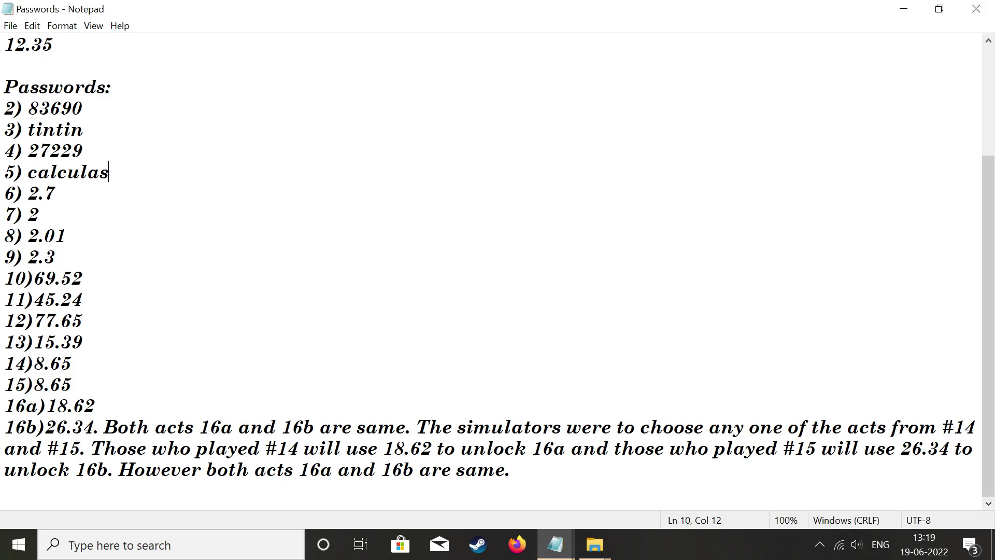
drag(4, 427, 104, 489)
Close the Passwords file, go up to Local Disk (N:), and close File Explorer.
click(976, 9)
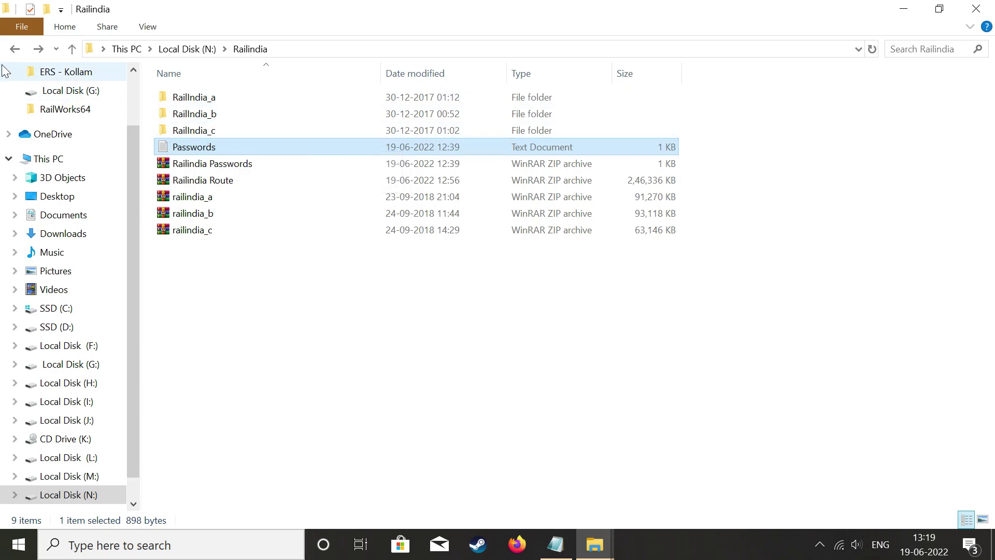
click(17, 49)
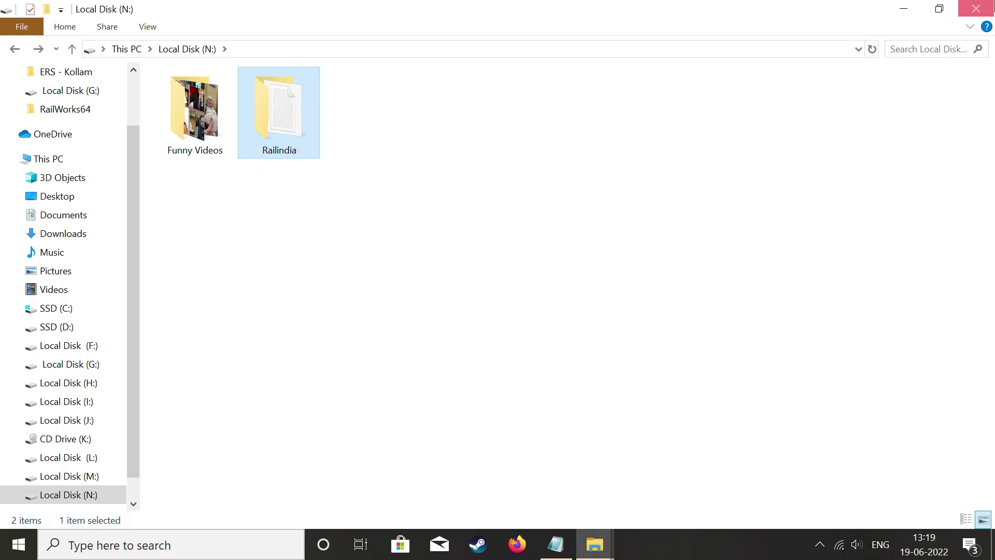
click(976, 9)
Refresh the desktop three times from its right-click menu.
right_click(766, 77)
click(777, 127)
right_click(744, 68)
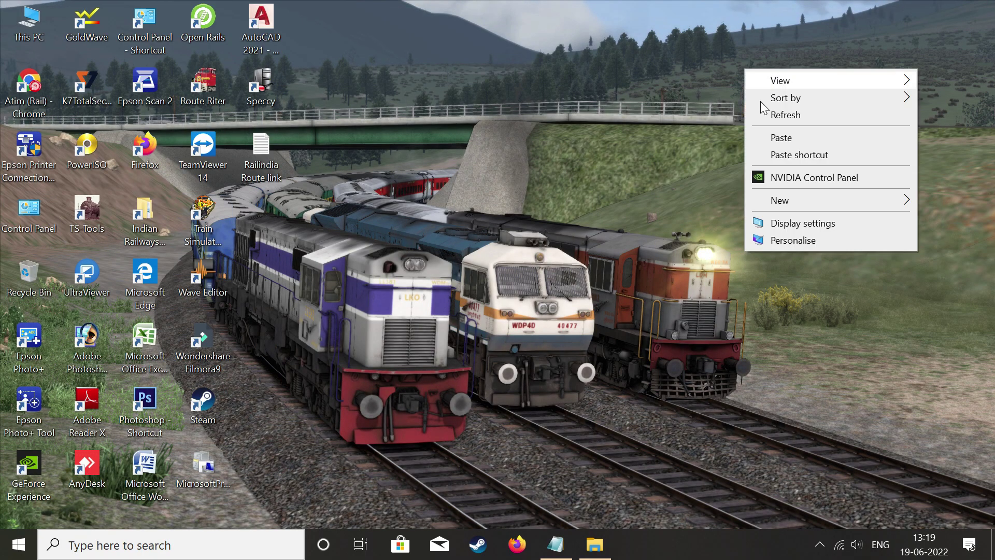
click(777, 113)
right_click(724, 51)
click(739, 96)
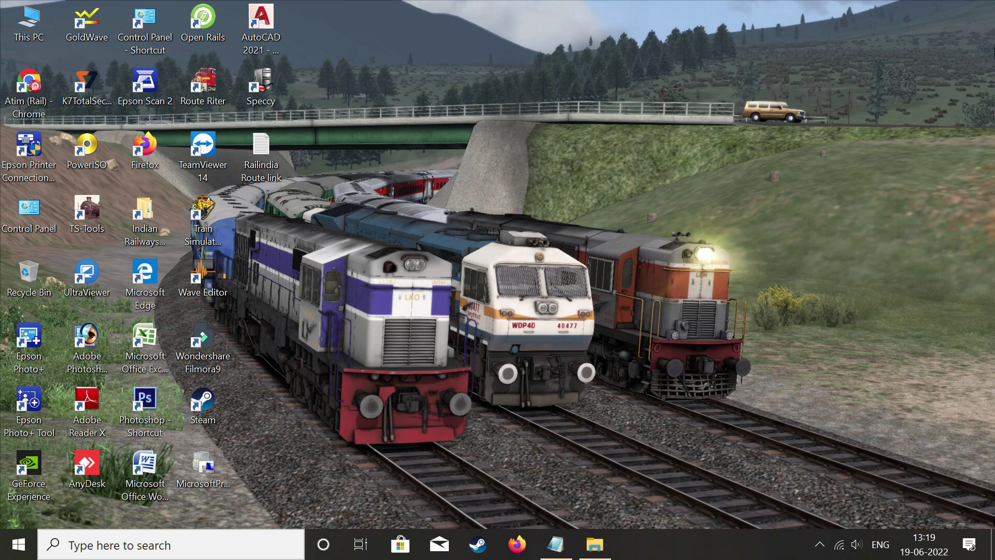